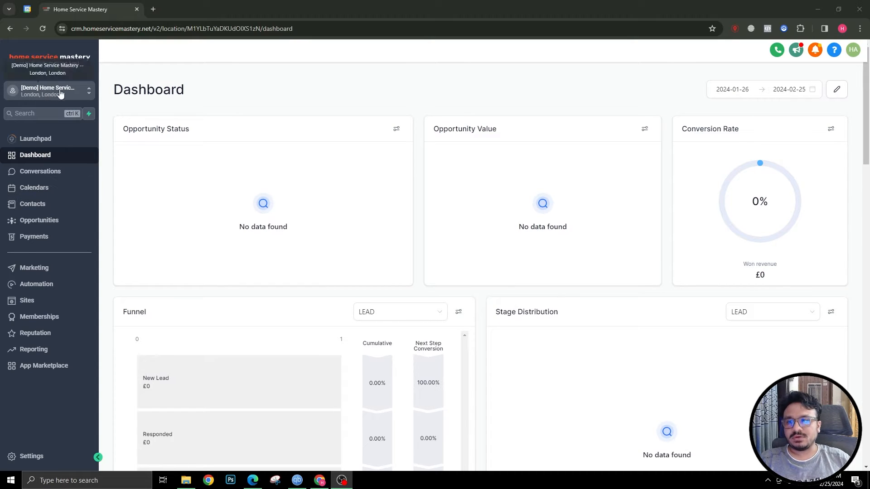
Go from Calendars to Settings > Calendars, where no calendars are listed yet
{"action": "left_click", "coordinate": [40, 192]}
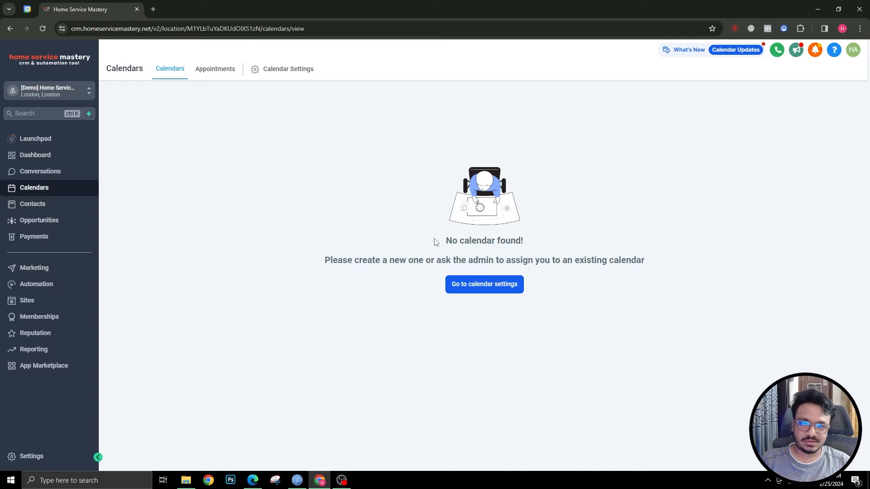
{"action": "left_click", "coordinate": [28, 456]}
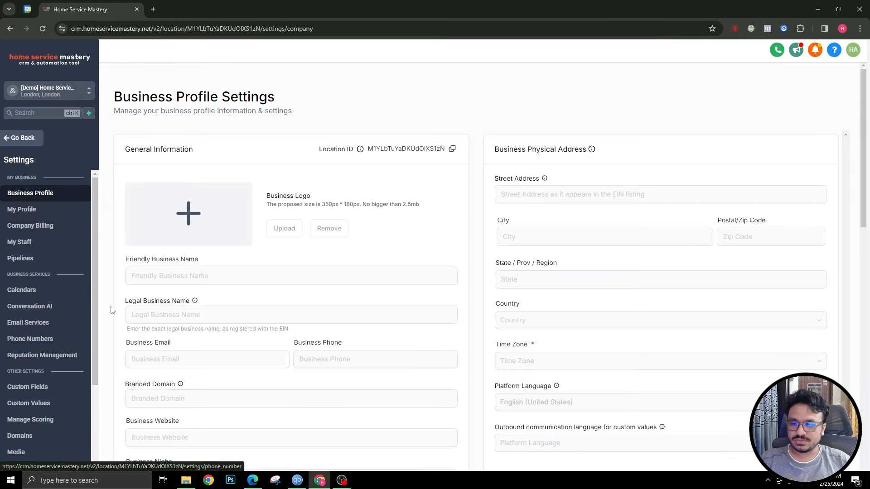
{"action": "left_click", "coordinate": [35, 290]}
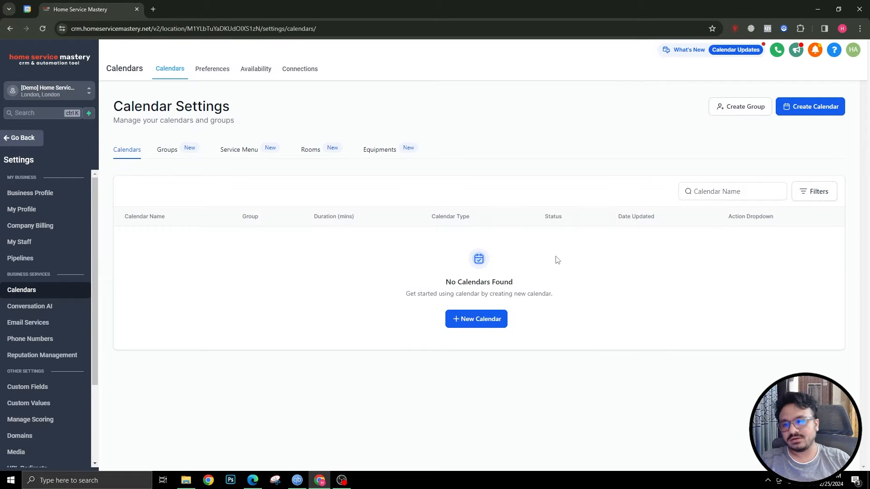
Check the My Staff list, then return to Calendars settings and start a + New Calendar
{"action": "left_click", "coordinate": [23, 246]}
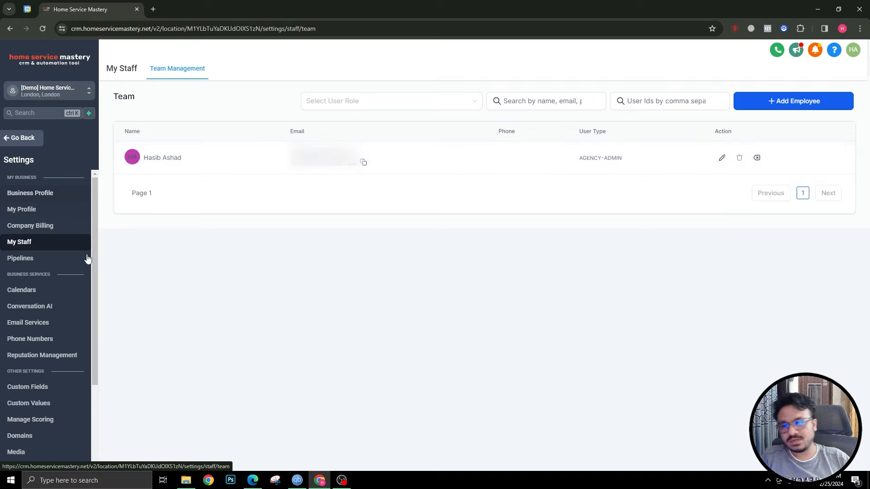
{"action": "left_click", "coordinate": [18, 292]}
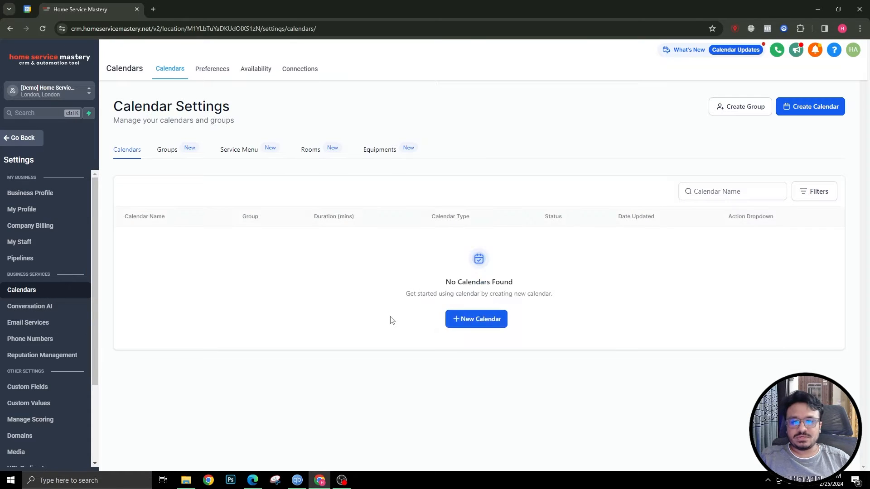
{"action": "left_click", "coordinate": [463, 321]}
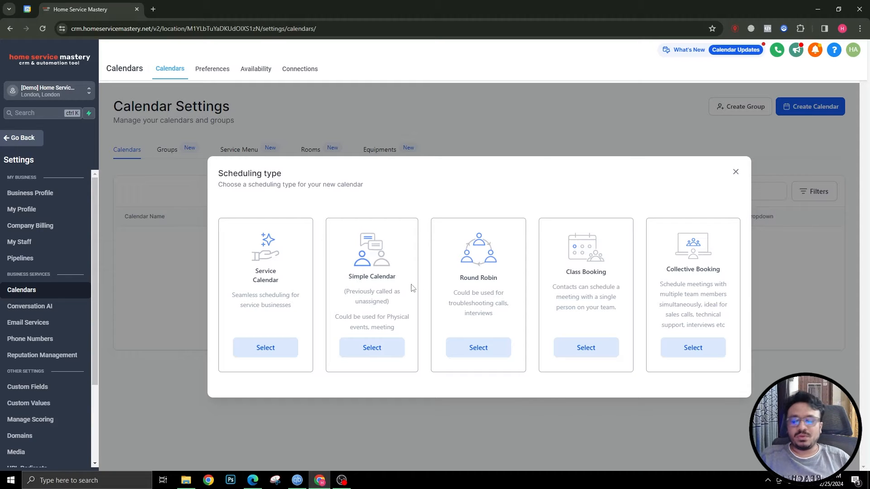
Select Round Robin as the new calendar's scheduling type
{"action": "left_click", "coordinate": [480, 348]}
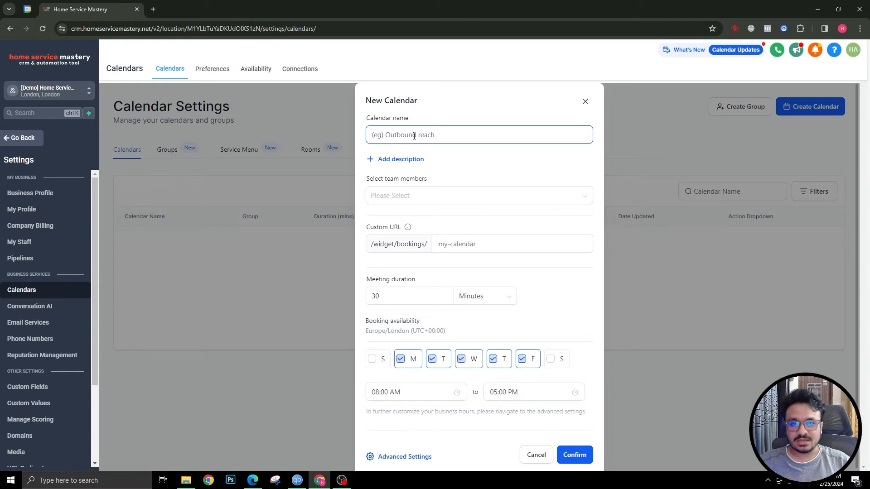
Name the calendar 'Book An Appointment' and assign one team member to it
{"action": "type", "text": "Book"}
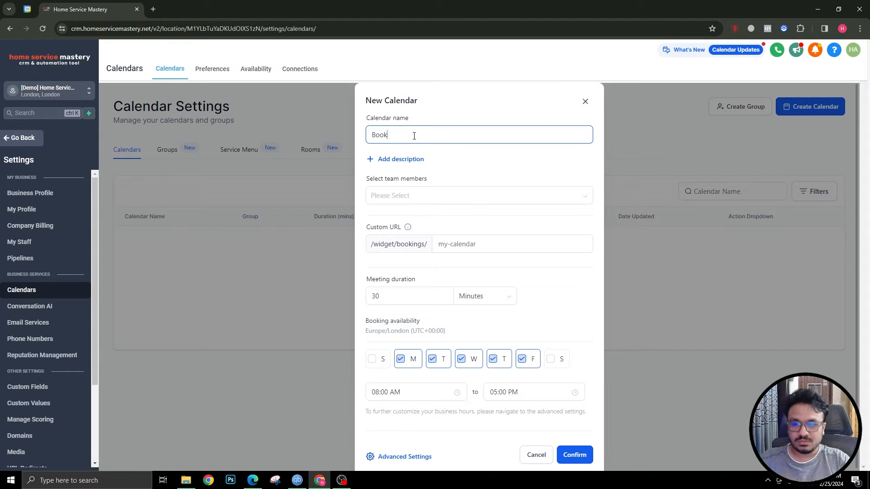
{"action": "type", "text": " An Appointment"}
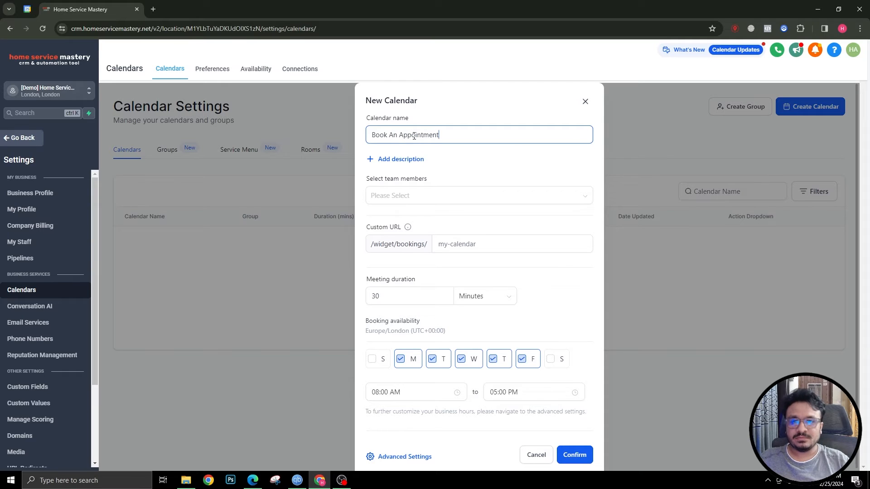
{"action": "left_click", "coordinate": [399, 199]}
{"action": "left_click", "coordinate": [413, 182]}
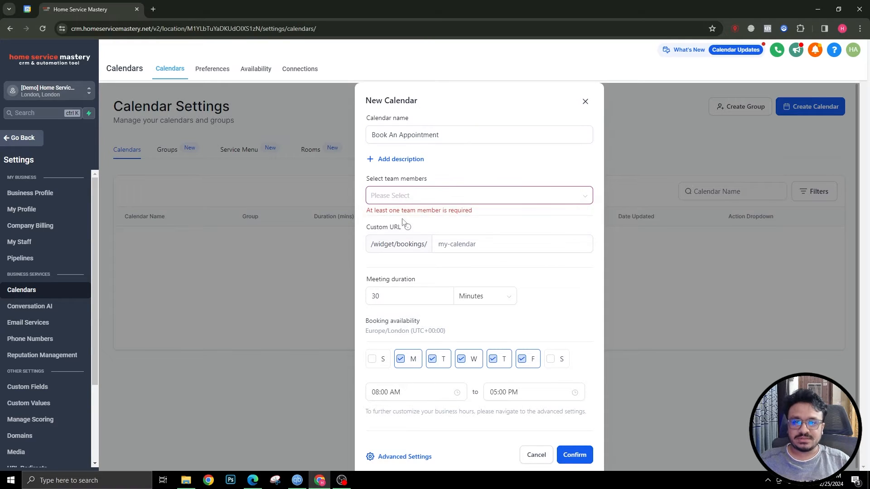
{"action": "left_click", "coordinate": [399, 197]}
{"action": "left_click", "coordinate": [385, 216]}
{"action": "left_click", "coordinate": [471, 177]}
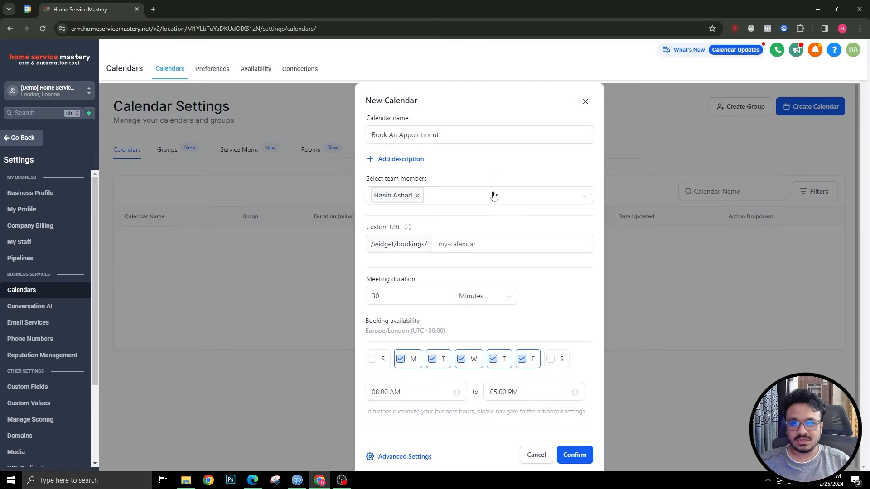
Set the custom URL to 'book-an-appointment-hasib' and go to Advanced Settings
{"action": "left_click", "coordinate": [449, 244]}
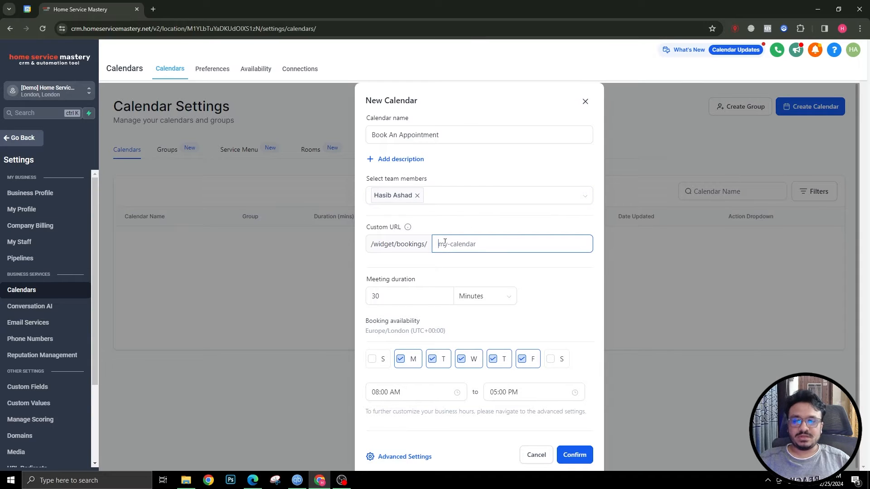
{"action": "type", "text": "book-an"}
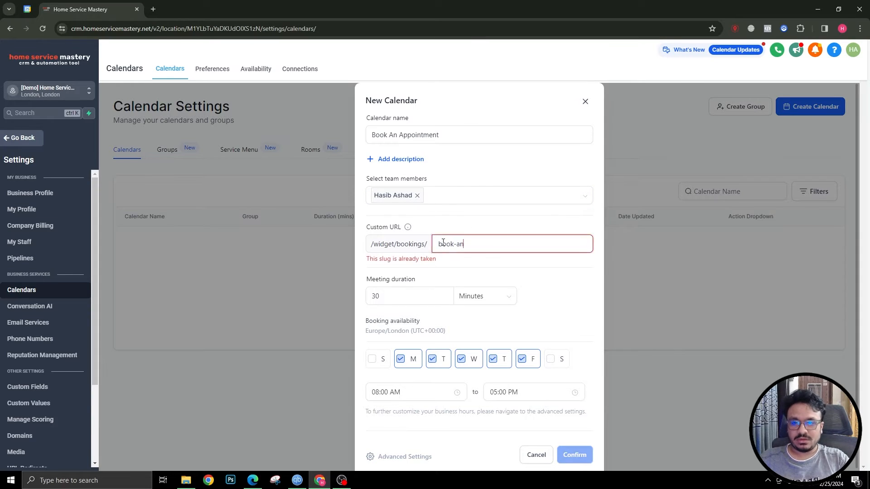
{"action": "type", "text": "-appointment-hasib"}
{"action": "left_click", "coordinate": [401, 296]}
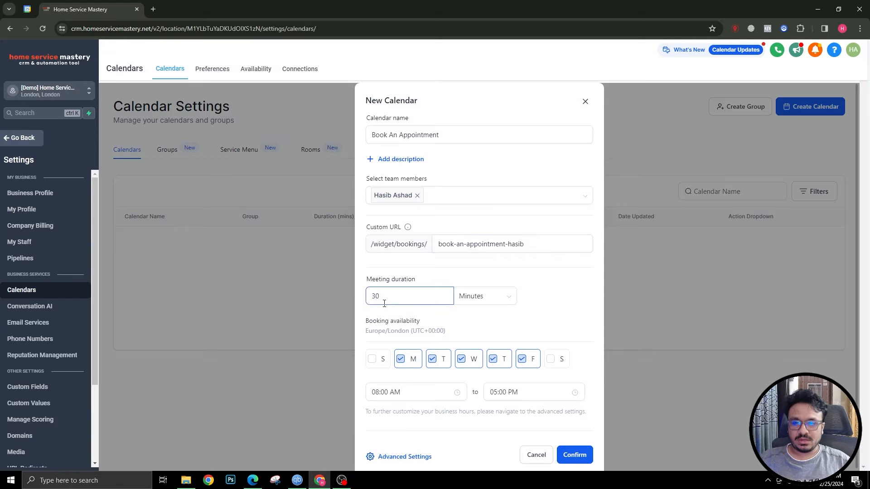
{"action": "scroll", "coordinate": [409, 321], "scroll_direction": "down", "scroll_amount": 2}
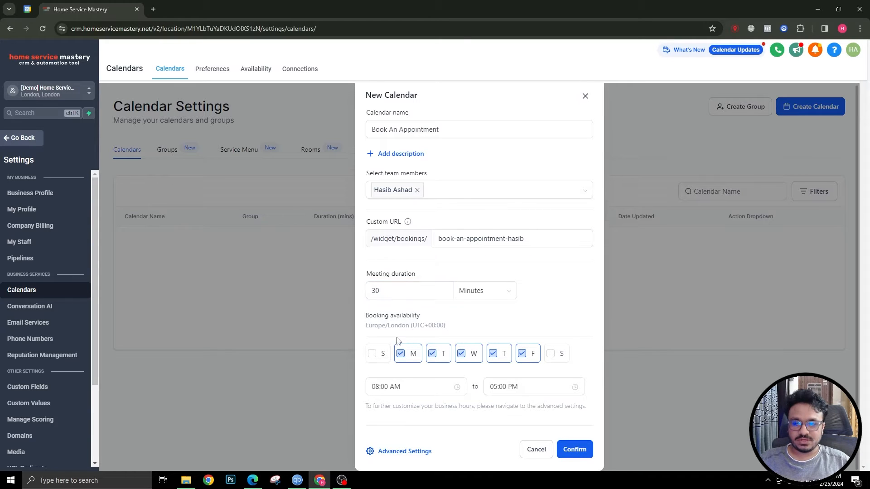
{"action": "left_click", "coordinate": [386, 452]}
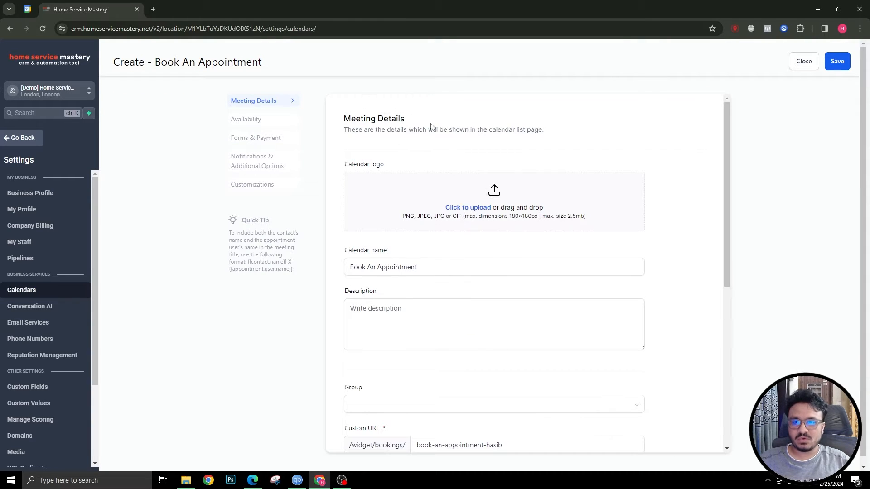
Enter the description 'Hi, please book an appointment with me so we can discuss our next steps.'
{"action": "scroll", "coordinate": [378, 273], "scroll_direction": "down", "scroll_amount": 1}
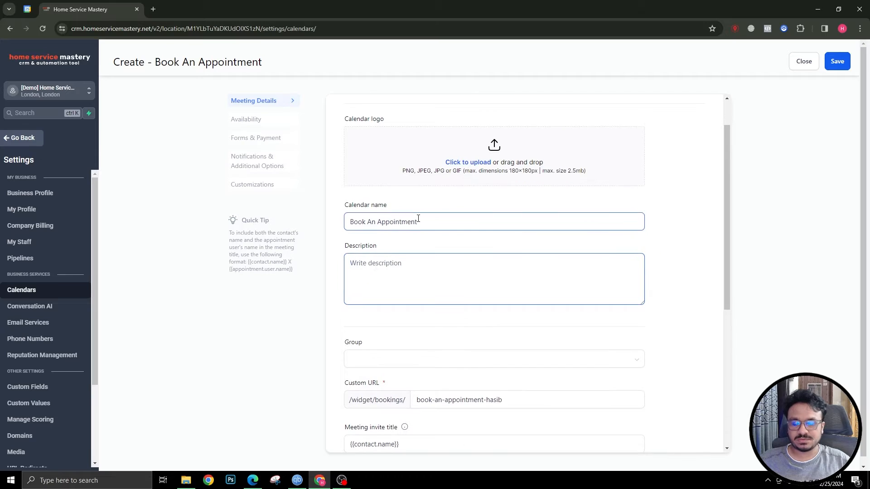
{"action": "type", "text": "Hi, "}
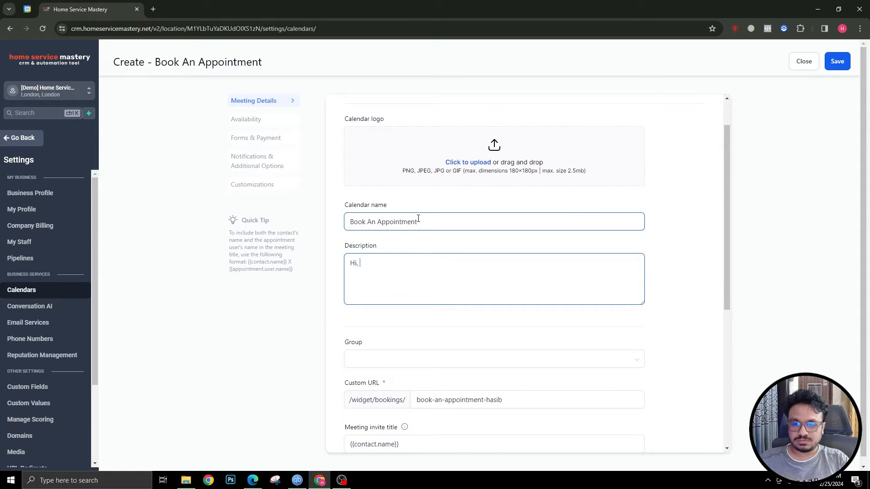
{"action": "type", "text": "please book an a"}
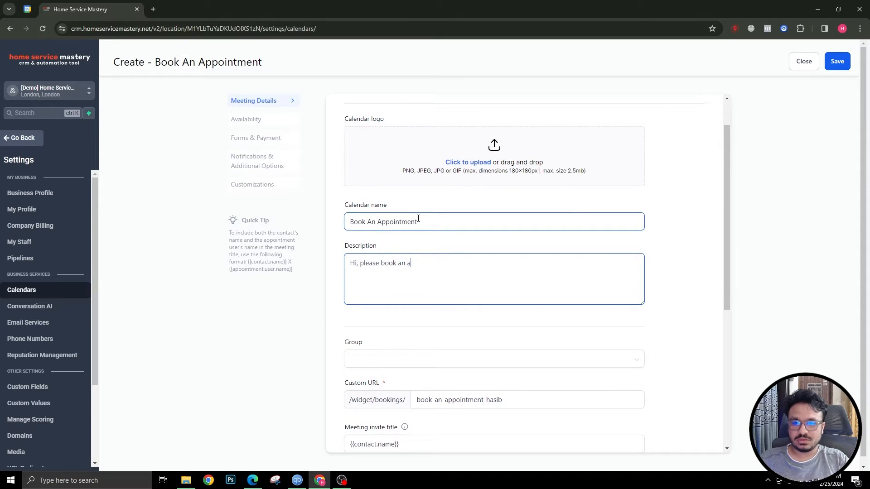
{"action": "type", "text": "ppointment with me so we can "}
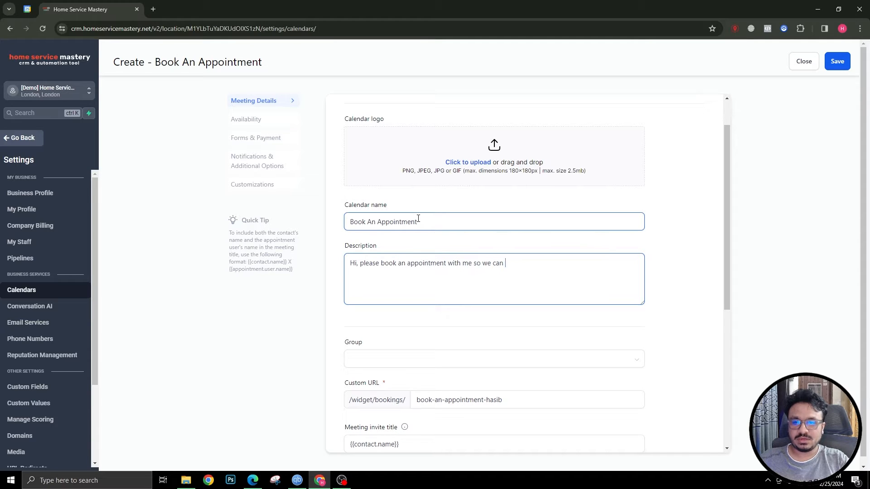
{"action": "type", "text": "discuss our ne"}
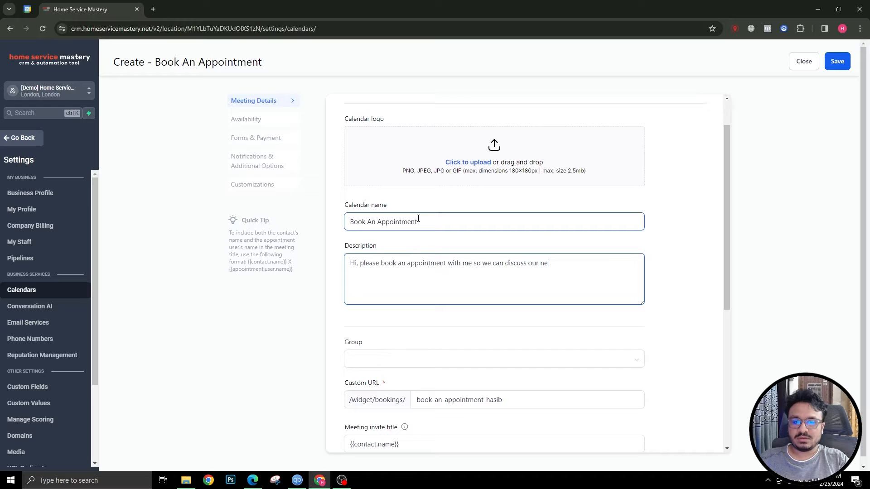
{"action": "type", "text": "xt steps."}
{"action": "scroll", "coordinate": [460, 210], "scroll_direction": "down", "scroll_amount": 4}
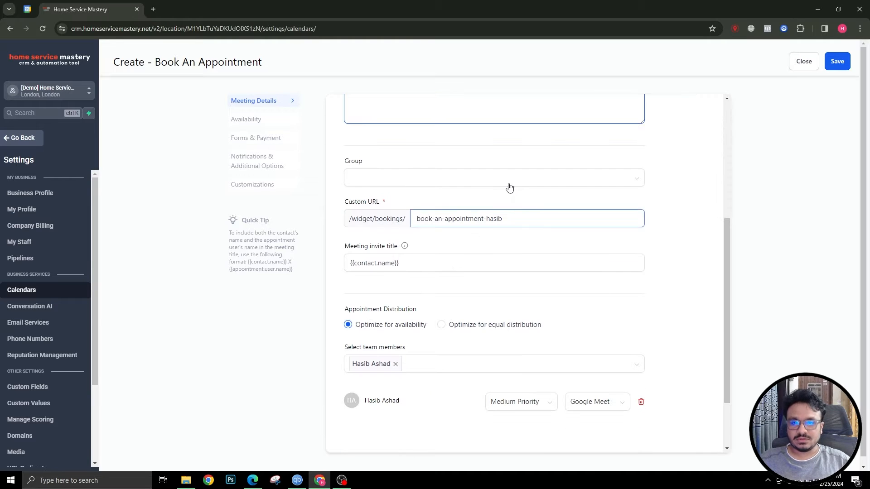
{"action": "scroll", "coordinate": [453, 202], "scroll_direction": "up", "scroll_amount": 2}
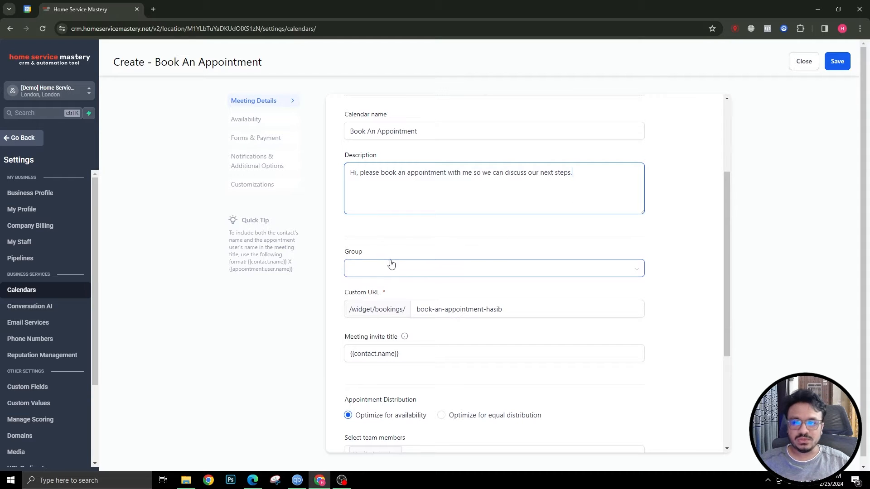
{"action": "scroll", "coordinate": [392, 248], "scroll_direction": "down", "scroll_amount": 3}
{"action": "scroll", "coordinate": [407, 255], "scroll_direction": "up", "scroll_amount": 5}
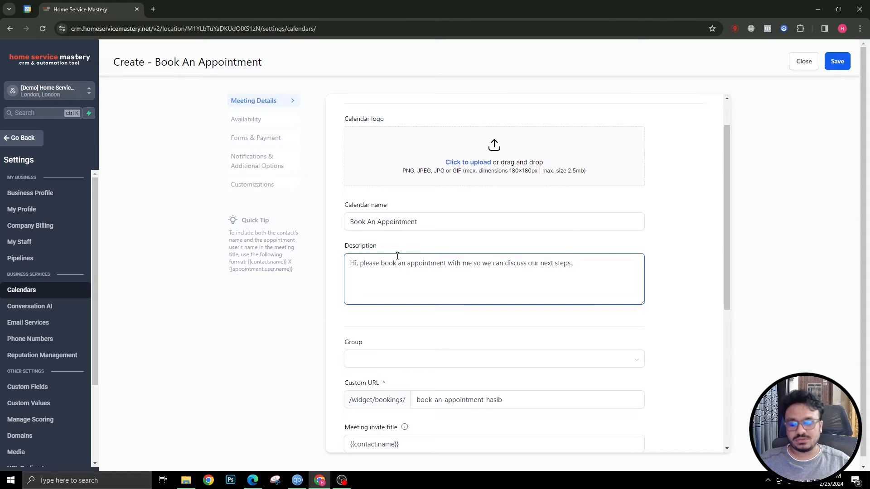
{"action": "scroll", "coordinate": [395, 254], "scroll_direction": "down", "scroll_amount": 3}
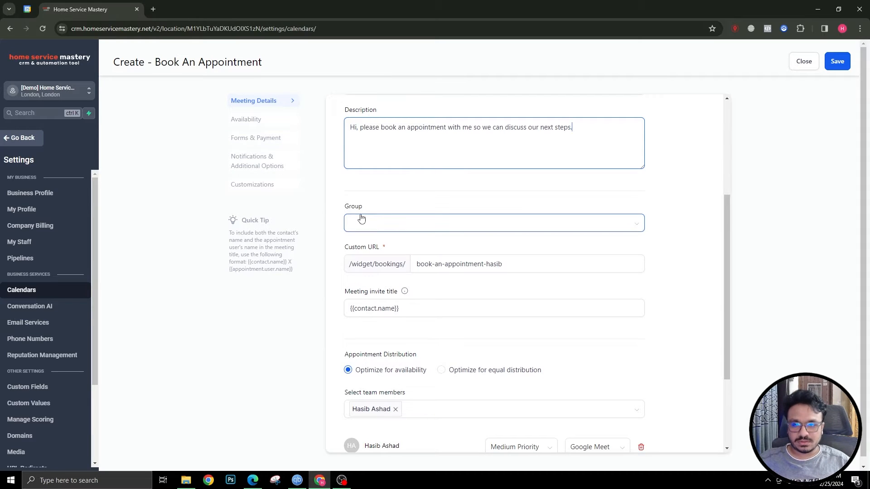
Keep Google Meet as the team member's meeting location
{"action": "scroll", "coordinate": [391, 200], "scroll_direction": "up", "scroll_amount": 2}
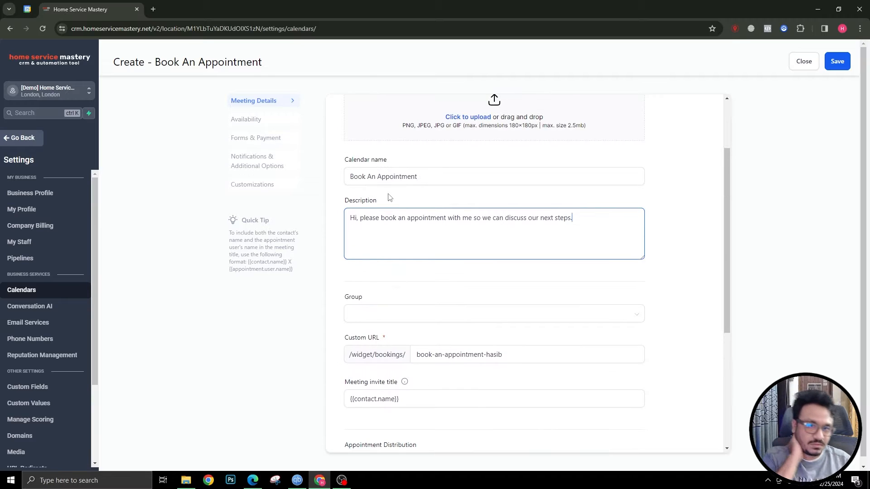
{"action": "scroll", "coordinate": [387, 197], "scroll_direction": "up", "scroll_amount": 2}
{"action": "scroll", "coordinate": [386, 198], "scroll_direction": "down", "scroll_amount": 4}
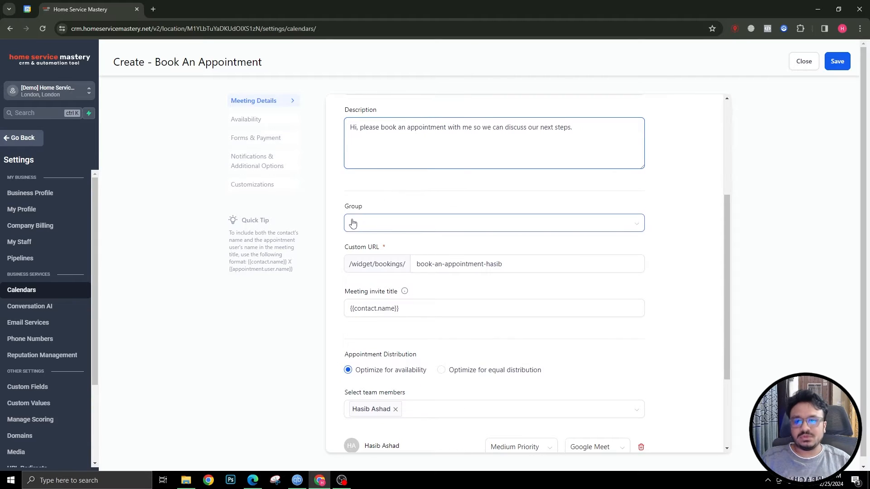
{"action": "scroll", "coordinate": [414, 241], "scroll_direction": "down", "scroll_amount": 2}
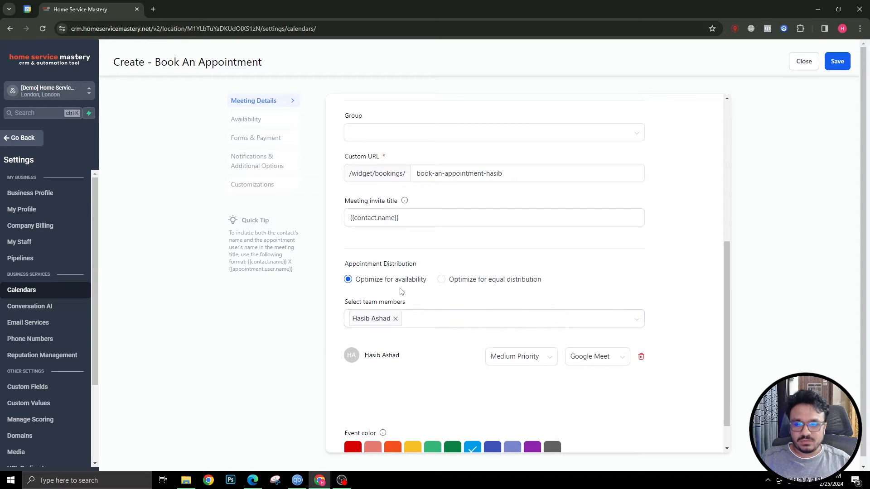
{"action": "scroll", "coordinate": [437, 295], "scroll_direction": "down", "scroll_amount": 1}
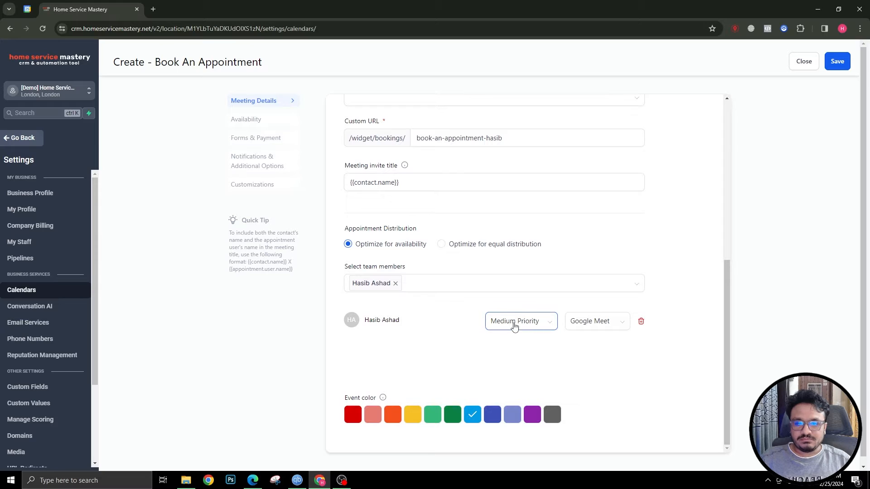
{"action": "left_click", "coordinate": [596, 325]}
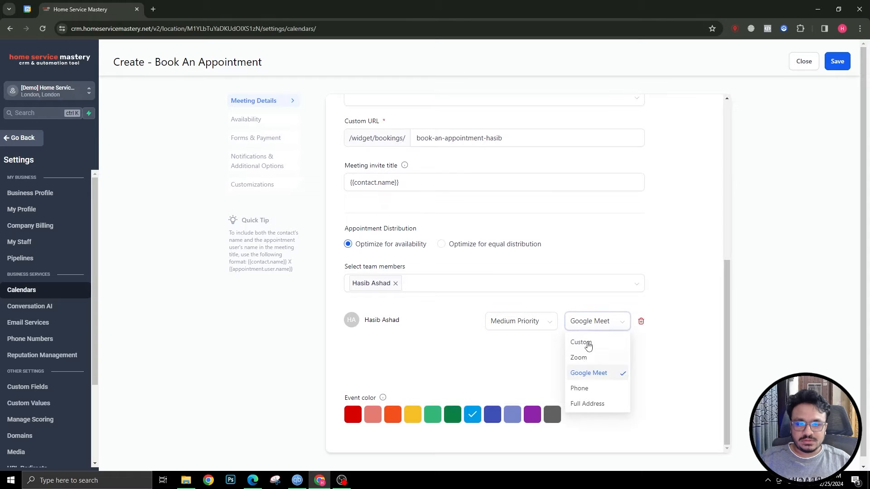
{"action": "left_click", "coordinate": [585, 323]}
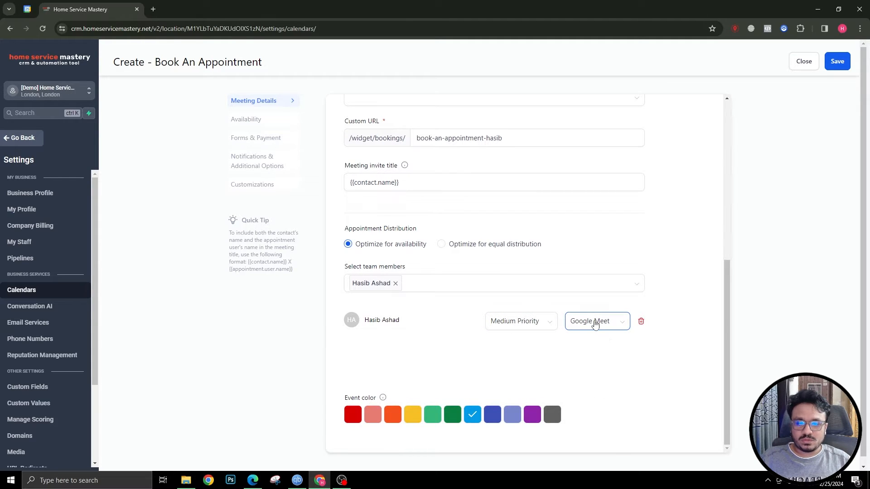
{"action": "left_click", "coordinate": [595, 324]}
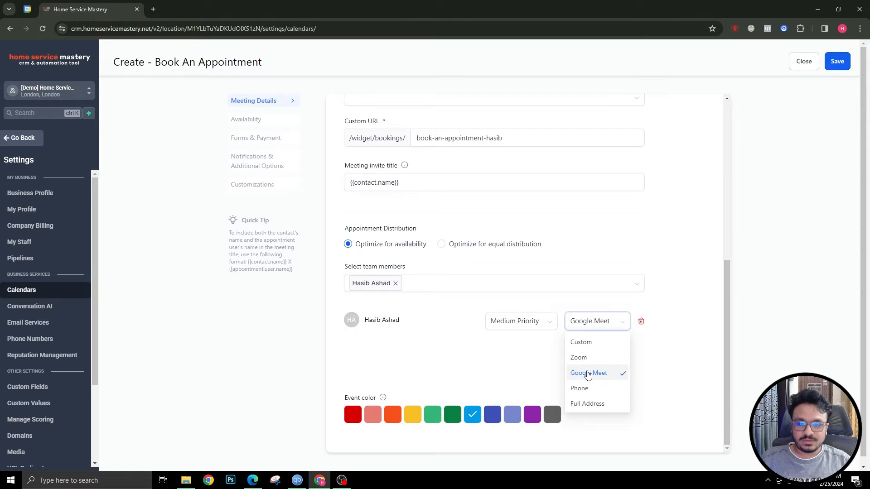
{"action": "left_click", "coordinate": [588, 374]}
{"action": "scroll", "coordinate": [364, 361], "scroll_direction": "up", "scroll_amount": 5}
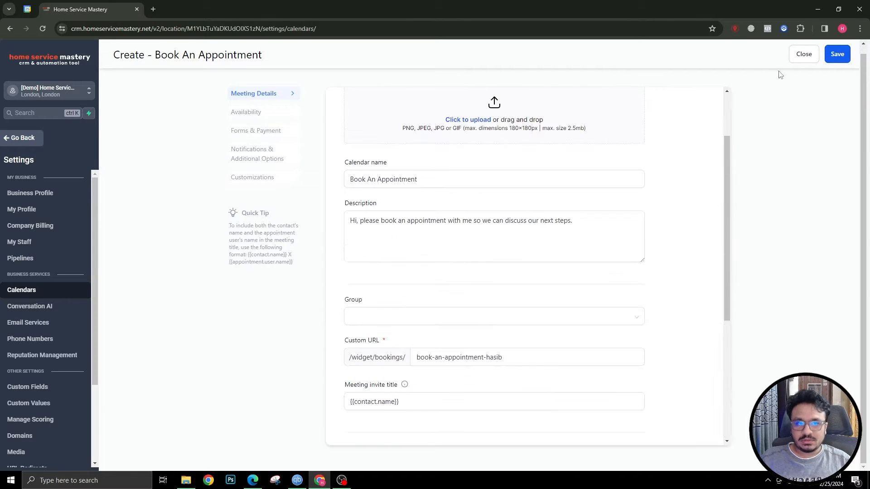
Save the meeting details and make Thursday and Friday unavailable
{"action": "left_click", "coordinate": [842, 54]}
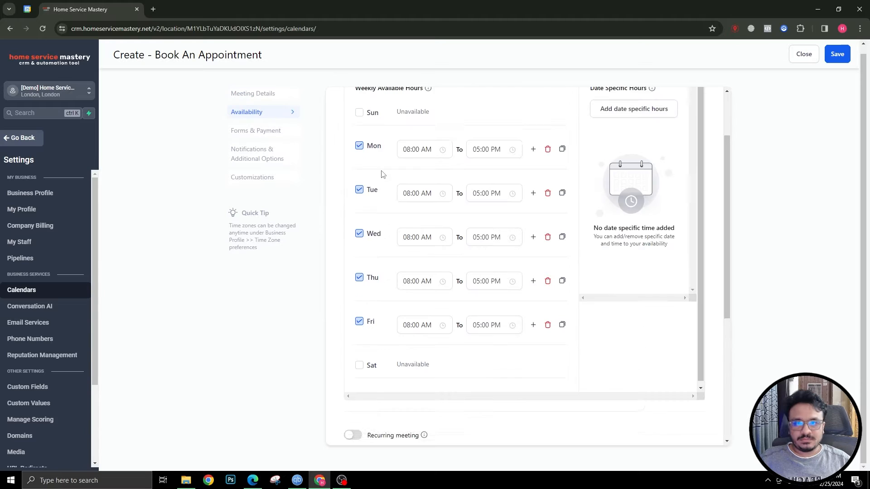
{"action": "scroll", "coordinate": [382, 175], "scroll_direction": "up", "scroll_amount": 1}
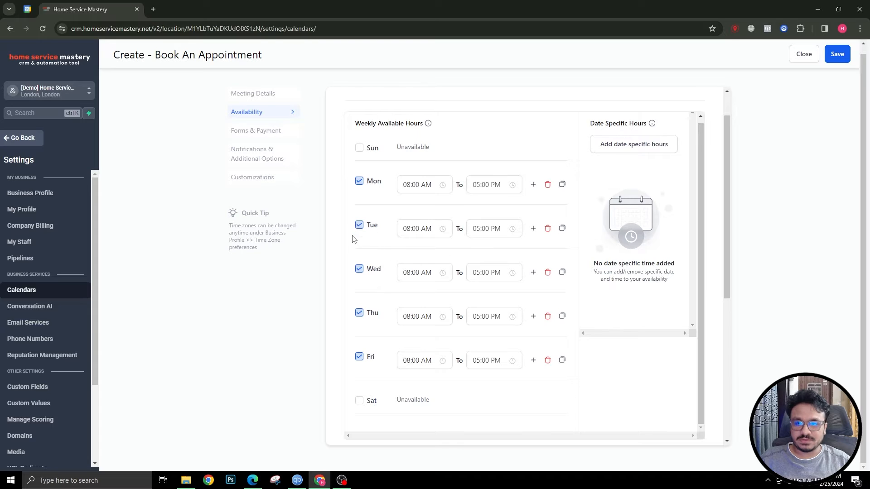
{"action": "left_click", "coordinate": [359, 313]}
{"action": "left_click", "coordinate": [359, 351]}
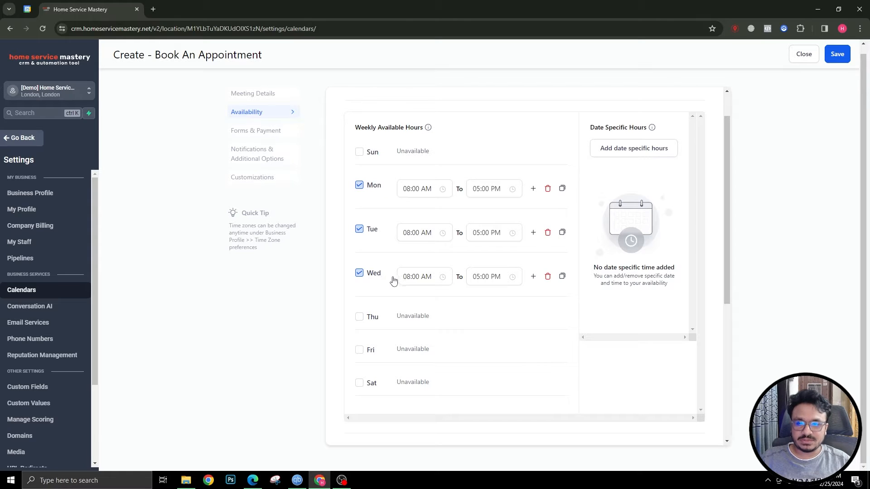
Set Monday's hours to 10:00 AM–02:00 PM
{"action": "left_click", "coordinate": [419, 189]}
{"action": "left_click", "coordinate": [410, 241]}
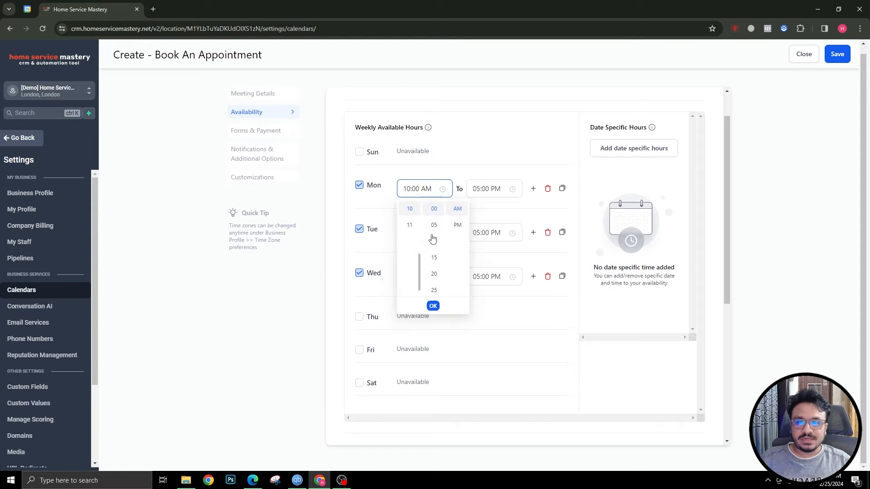
{"action": "left_click", "coordinate": [432, 306]}
{"action": "left_click", "coordinate": [485, 189]}
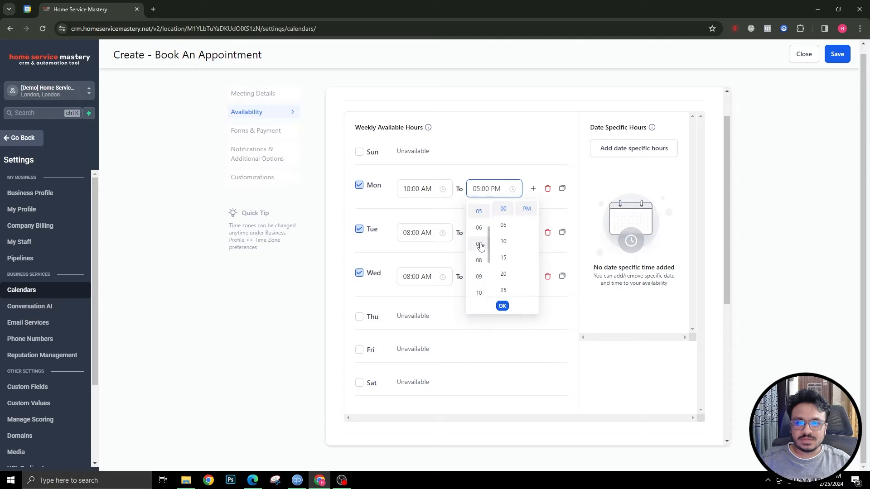
{"action": "scroll", "coordinate": [479, 249], "scroll_direction": "up", "scroll_amount": 2}
{"action": "left_click", "coordinate": [477, 249]}
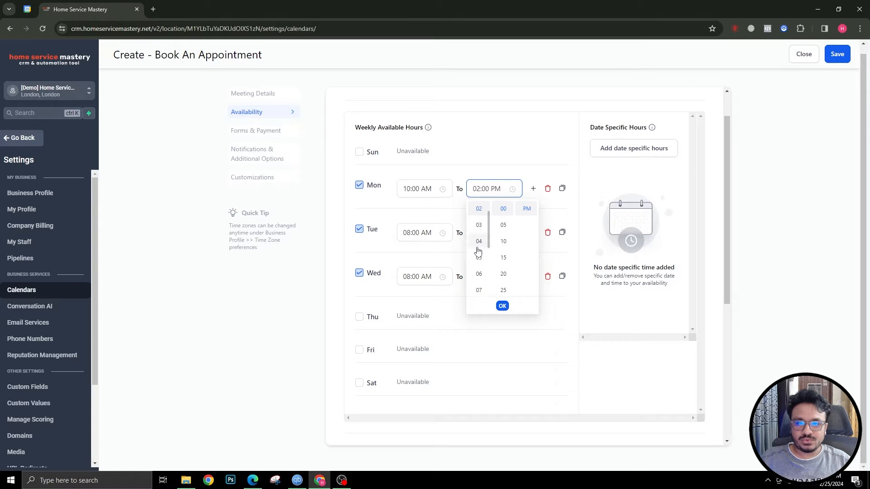
{"action": "left_click", "coordinate": [501, 306]}
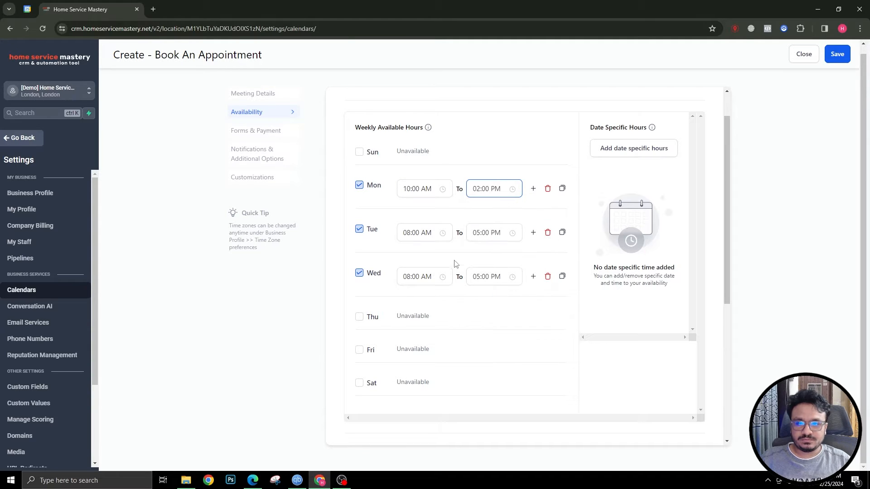
Copy Monday's 10:00 AM–02:00 PM hours to Tuesday and Wednesday
{"action": "left_click", "coordinate": [562, 189]}
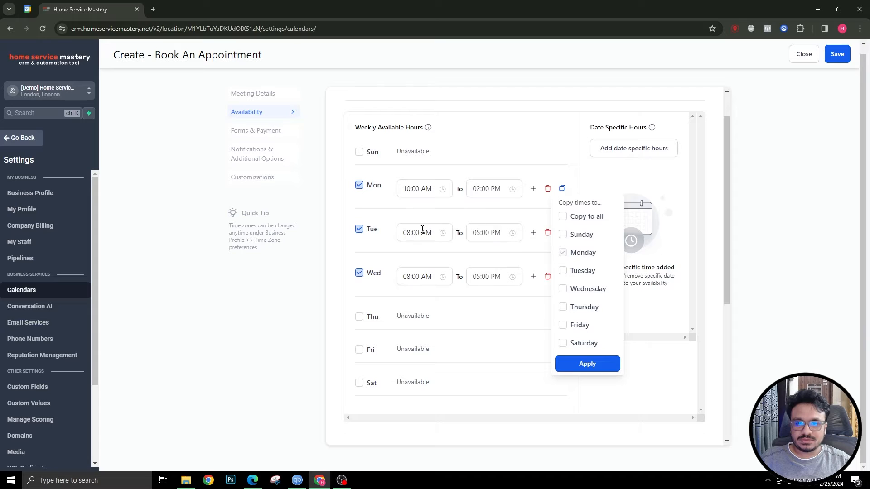
{"action": "left_click", "coordinate": [562, 270]}
{"action": "left_click", "coordinate": [562, 288]}
{"action": "left_click", "coordinate": [562, 363]}
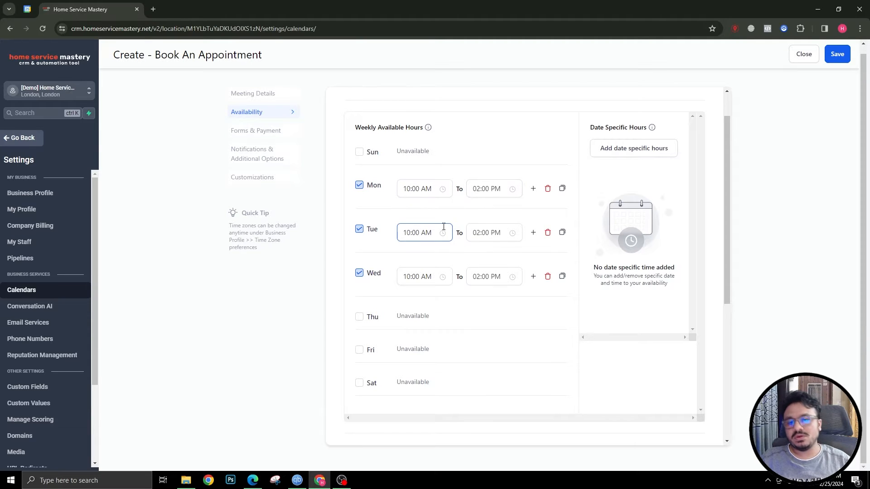
{"action": "scroll", "coordinate": [448, 236], "scroll_direction": "down", "scroll_amount": 5}
Review the meeting interval field in the scheduling rules, leaving it at 30 minutes
{"action": "scroll", "coordinate": [362, 301], "scroll_direction": "up", "scroll_amount": 5}
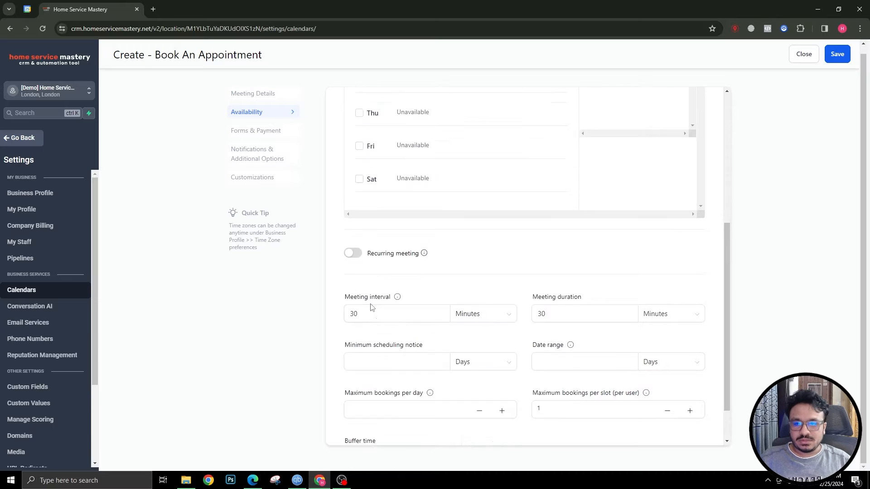
{"action": "scroll", "coordinate": [360, 322], "scroll_direction": "down", "scroll_amount": 5}
{"action": "left_click", "coordinate": [365, 286]}
{"action": "scroll", "coordinate": [365, 285], "scroll_direction": "up", "scroll_amount": 5}
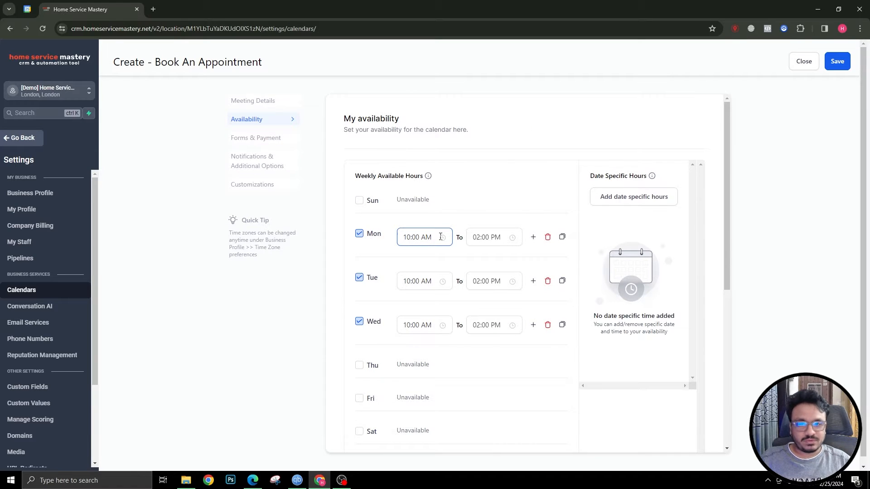
{"action": "scroll", "coordinate": [432, 239], "scroll_direction": "down", "scroll_amount": 3}
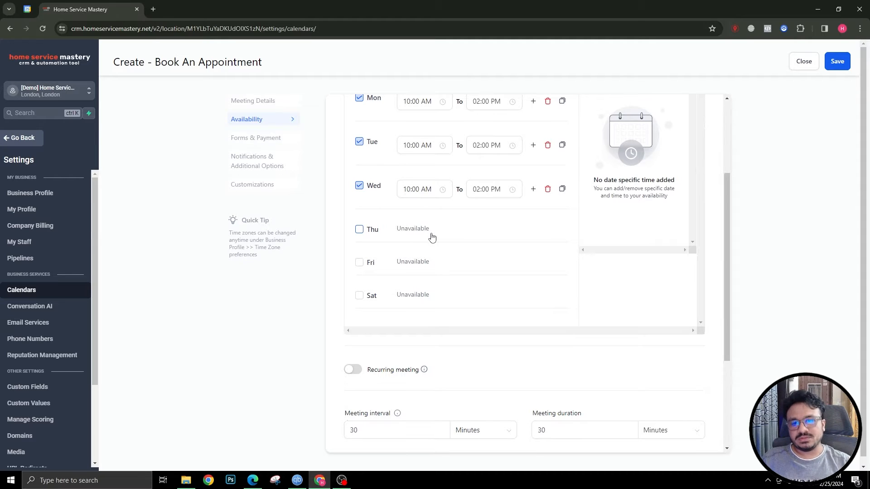
{"action": "scroll", "coordinate": [431, 237], "scroll_direction": "down", "scroll_amount": 2}
{"action": "left_click", "coordinate": [372, 342]}
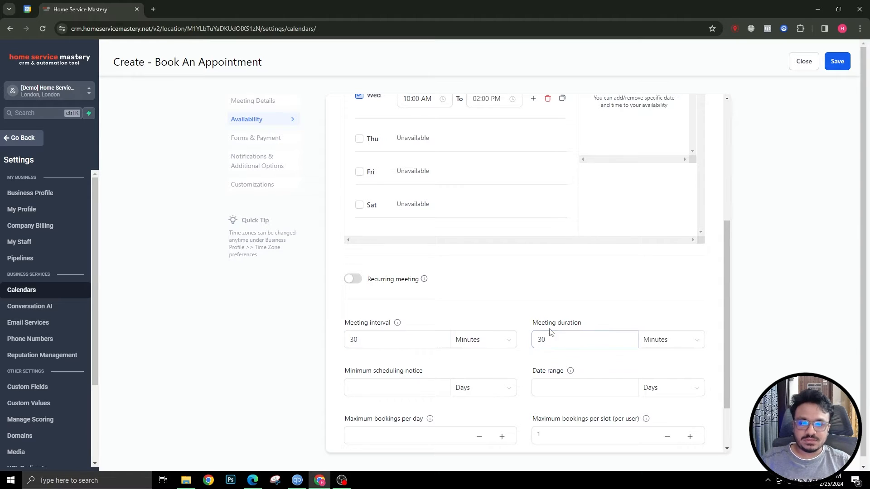
{"action": "scroll", "coordinate": [363, 365], "scroll_direction": "down", "scroll_amount": 2}
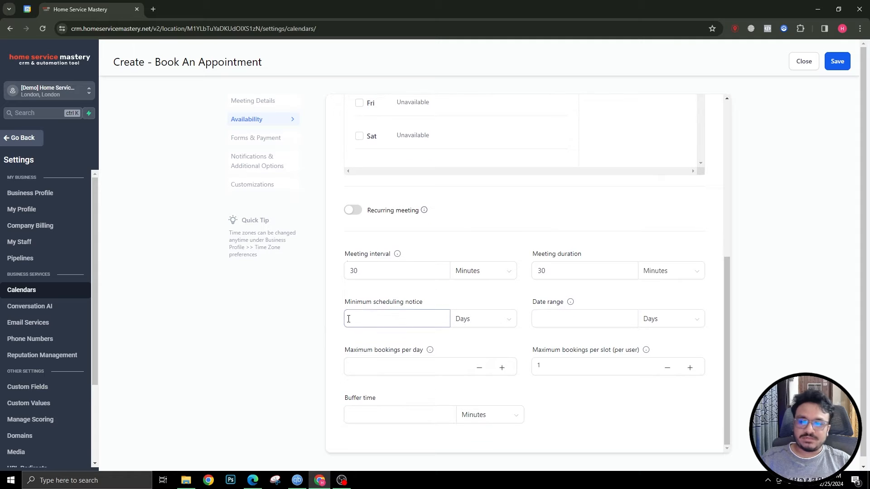
Set the minimum scheduling notice to 1 with Days as the unit
{"action": "left_click", "coordinate": [384, 318]}
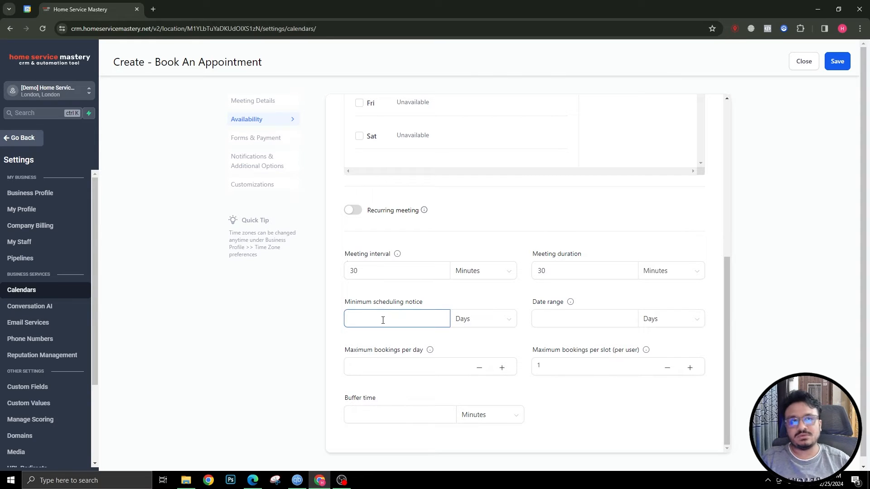
{"action": "scroll", "coordinate": [382, 321], "scroll_direction": "up", "scroll_amount": 2}
{"action": "scroll", "coordinate": [383, 320], "scroll_direction": "down", "scroll_amount": 2}
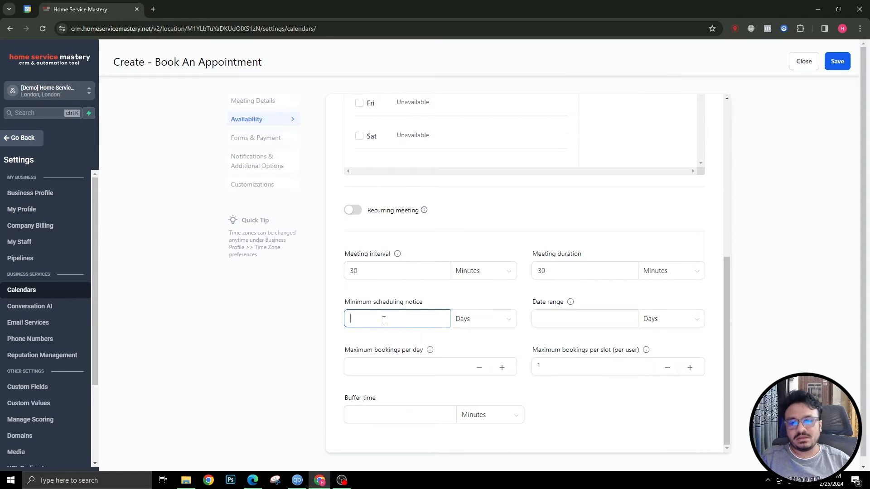
{"action": "left_click", "coordinate": [455, 317]}
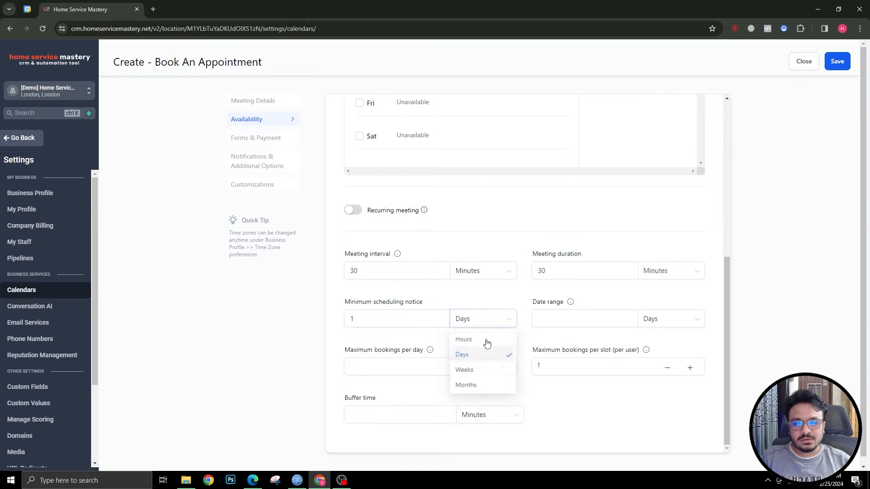
{"action": "left_click", "coordinate": [471, 339]}
{"action": "scroll", "coordinate": [445, 233], "scroll_direction": "up", "scroll_amount": 6}
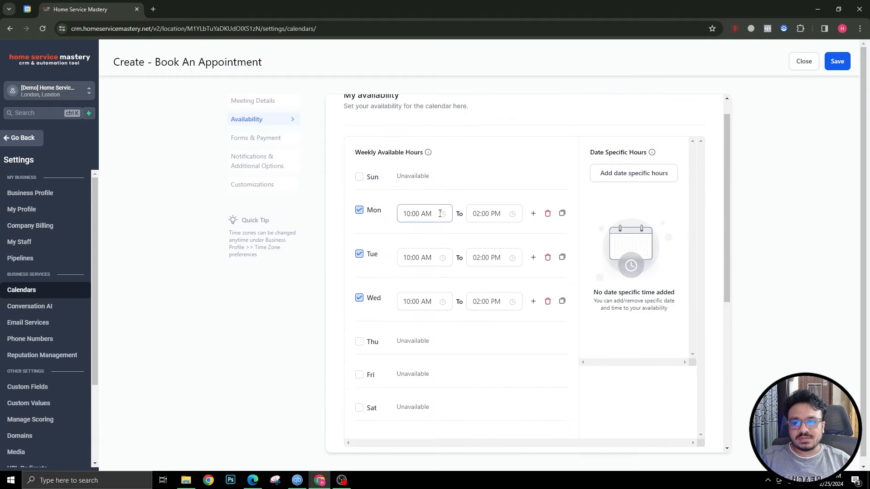
{"action": "scroll", "coordinate": [420, 318], "scroll_direction": "down", "scroll_amount": 6}
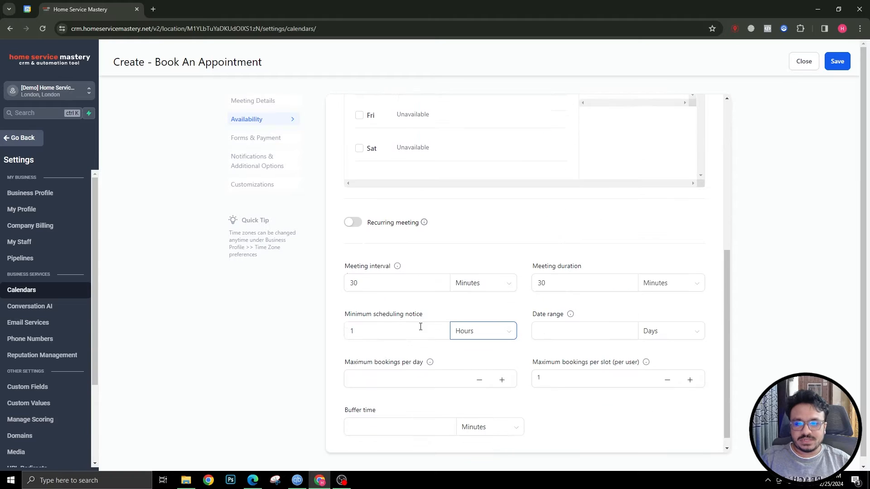
{"action": "left_click", "coordinate": [351, 319]}
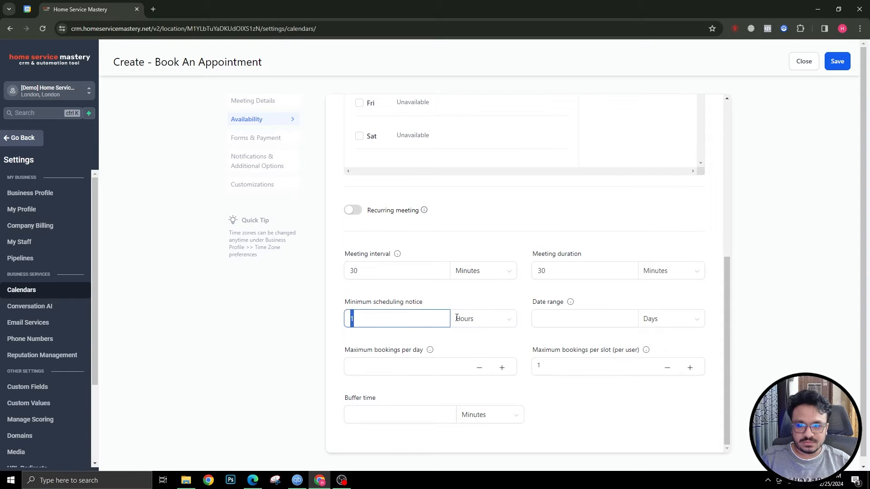
{"action": "left_click", "coordinate": [464, 320]}
{"action": "left_click", "coordinate": [474, 359]}
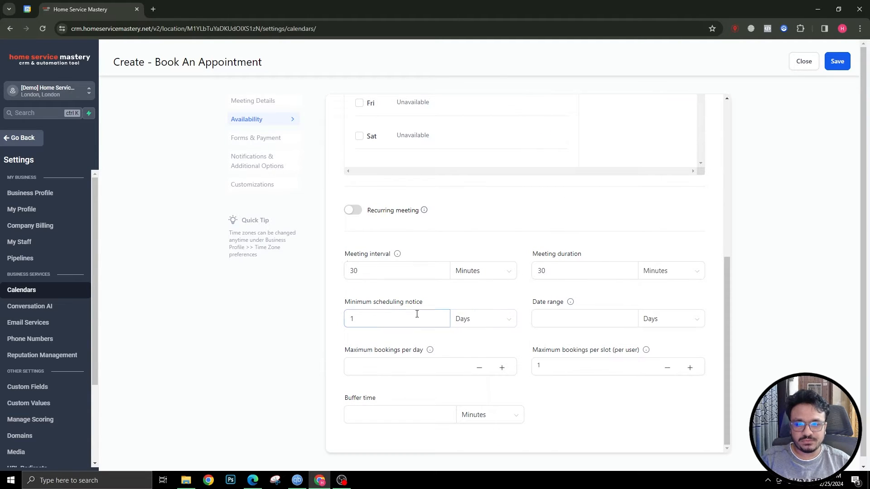
Set the booking date range to 14 days, keeping 30-minute duration and one booking per slot
{"action": "scroll", "coordinate": [452, 304], "scroll_direction": "up", "scroll_amount": 7}
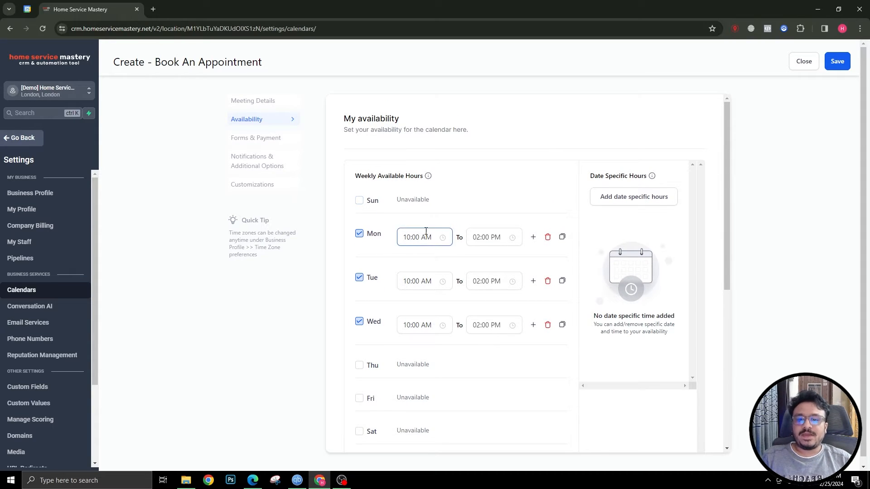
{"action": "scroll", "coordinate": [399, 264], "scroll_direction": "down", "scroll_amount": 5}
{"action": "scroll", "coordinate": [400, 264], "scroll_direction": "down", "scroll_amount": 2}
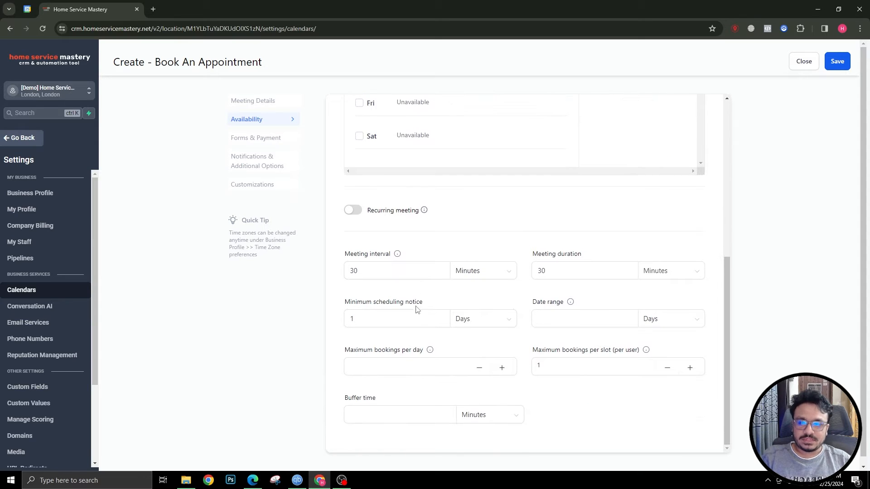
{"action": "left_click", "coordinate": [562, 315]}
{"action": "left_click", "coordinate": [539, 272]}
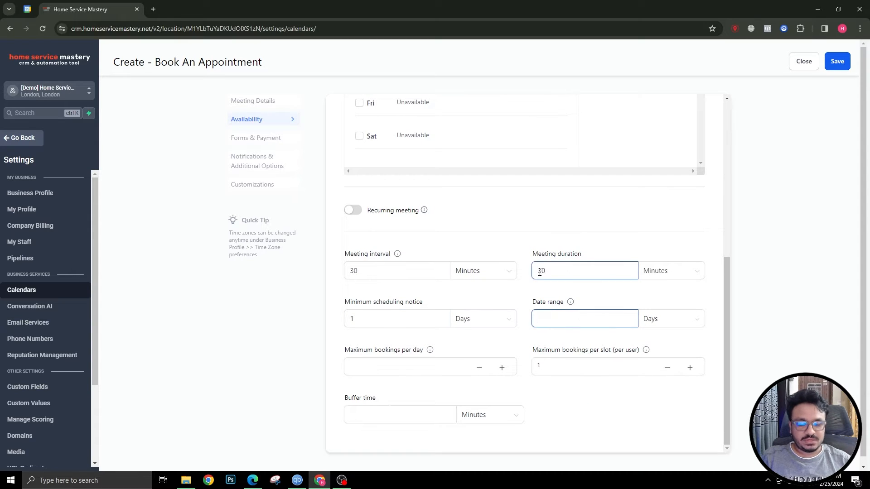
{"action": "left_click", "coordinate": [574, 291]}
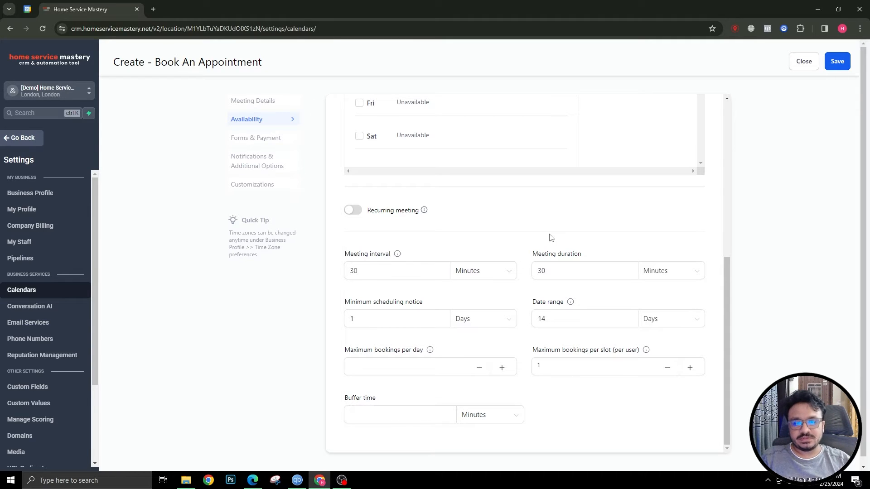
{"action": "left_click", "coordinate": [565, 272]}
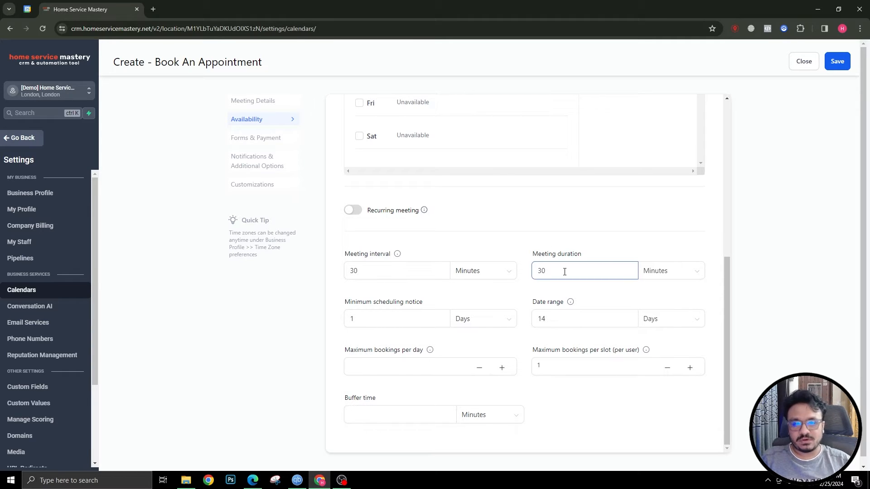
{"action": "scroll", "coordinate": [358, 359], "scroll_direction": "down", "scroll_amount": 1}
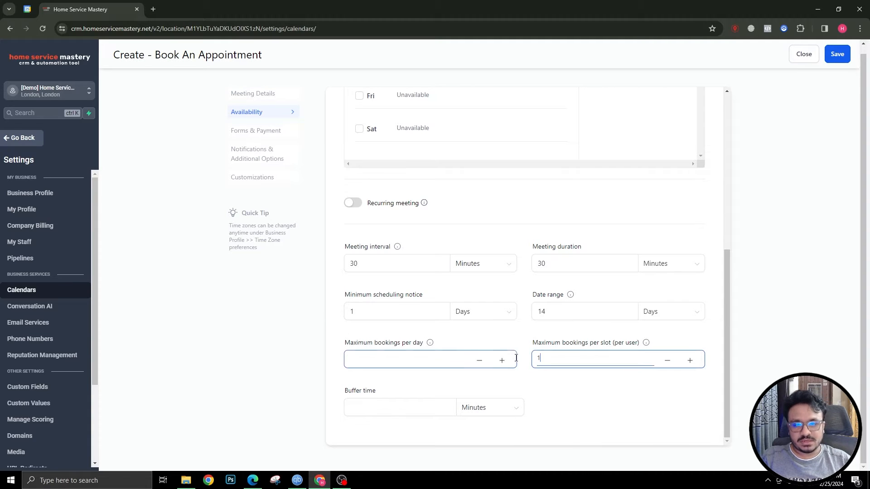
{"action": "left_click", "coordinate": [538, 358]}
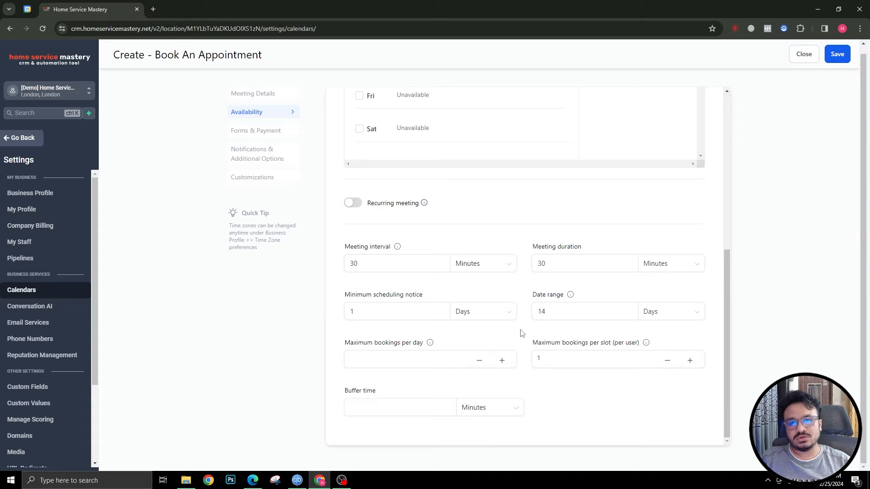
{"action": "scroll", "coordinate": [399, 331], "scroll_direction": "up", "scroll_amount": 7}
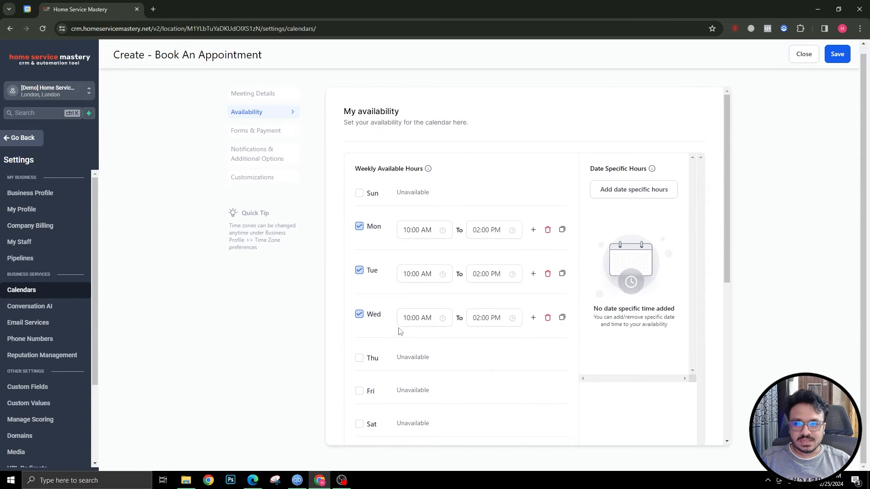
{"action": "scroll", "coordinate": [410, 327], "scroll_direction": "down", "scroll_amount": 6}
Save the availability settings and keep the Default form for bookings
{"action": "left_click", "coordinate": [836, 60]}
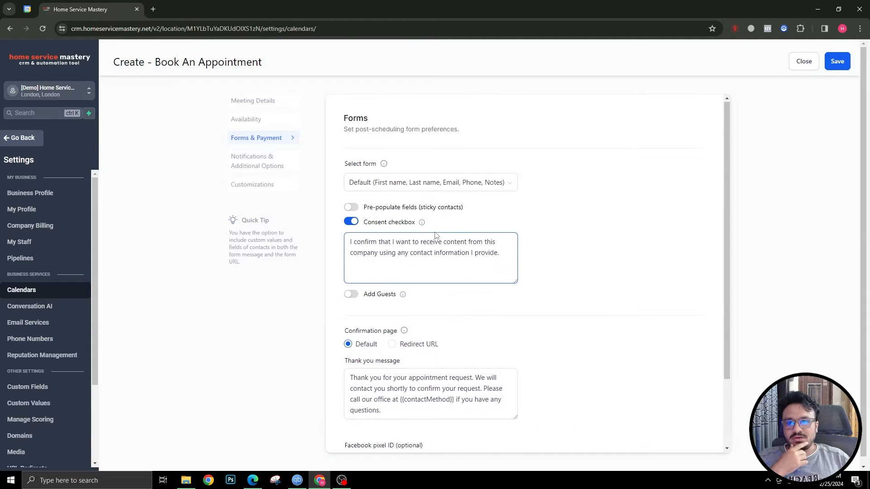
{"action": "left_click", "coordinate": [363, 184]}
{"action": "left_click", "coordinate": [421, 203]}
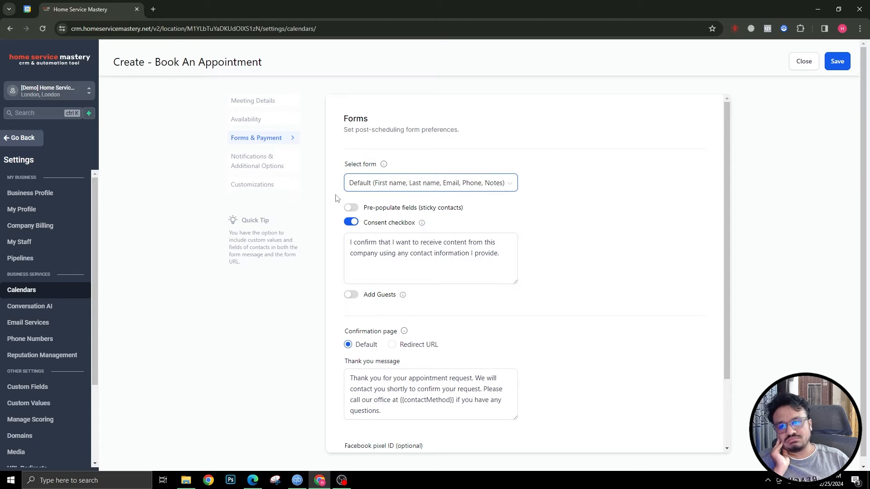
Turn on pre-populated fields, keeping the consent checkbox on and guests off
{"action": "left_click", "coordinate": [353, 207]}
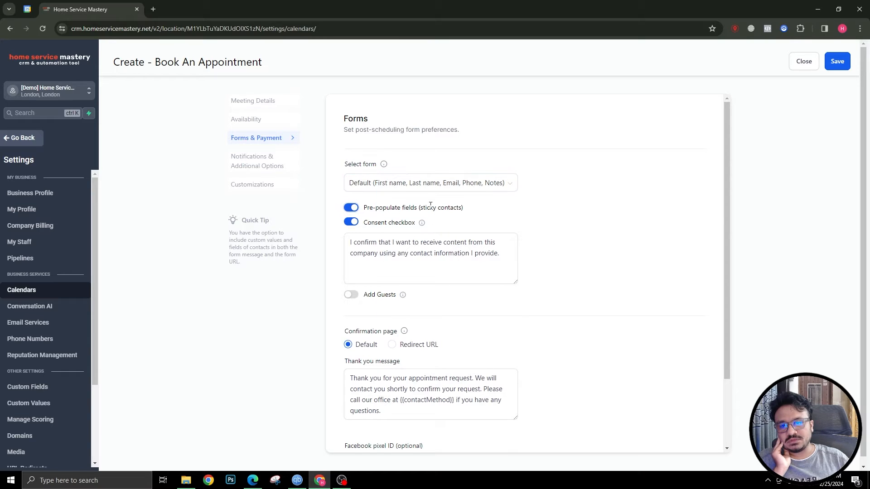
{"action": "left_click", "coordinate": [352, 223]}
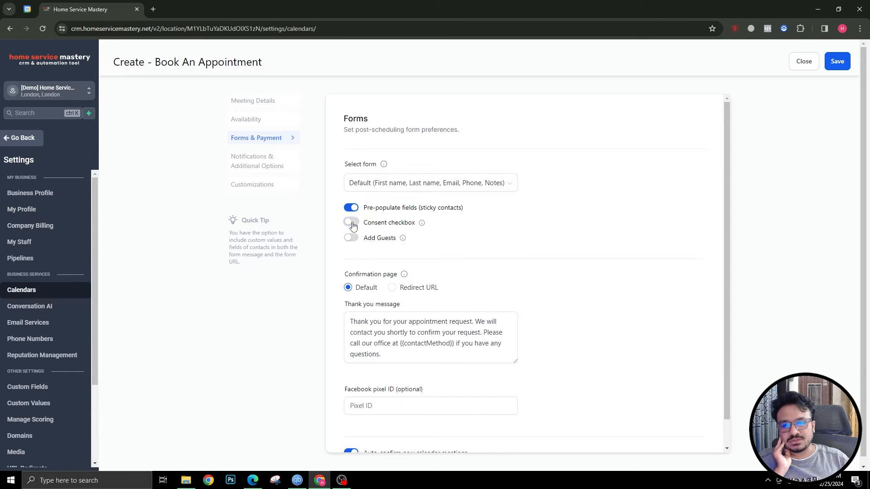
{"action": "left_click", "coordinate": [352, 223]}
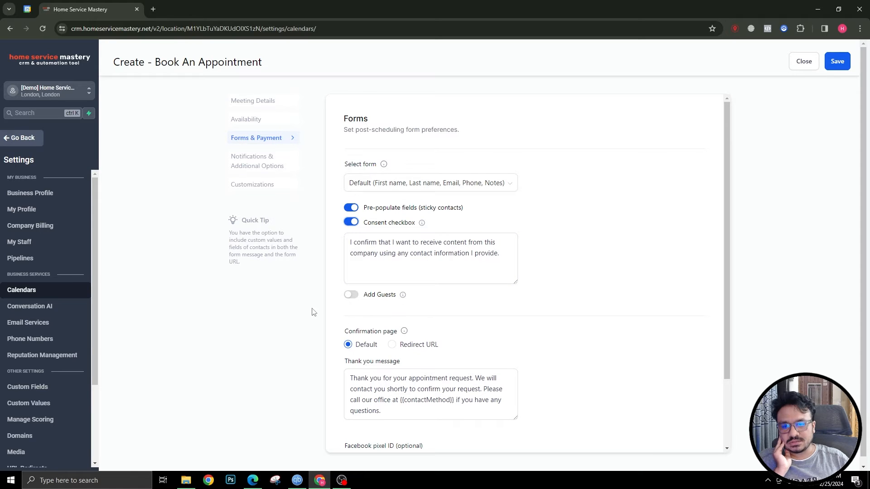
{"action": "left_click", "coordinate": [347, 298]}
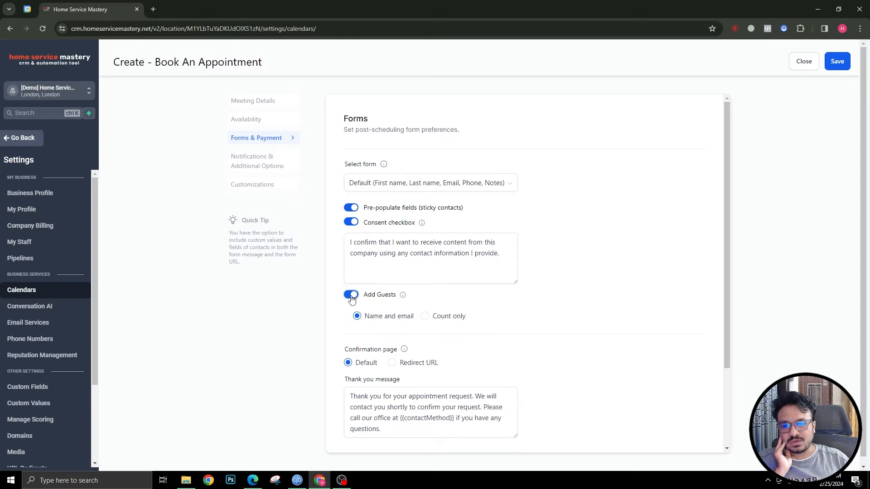
{"action": "left_click", "coordinate": [348, 298]}
{"action": "scroll", "coordinate": [348, 299], "scroll_direction": "down", "scroll_amount": 2}
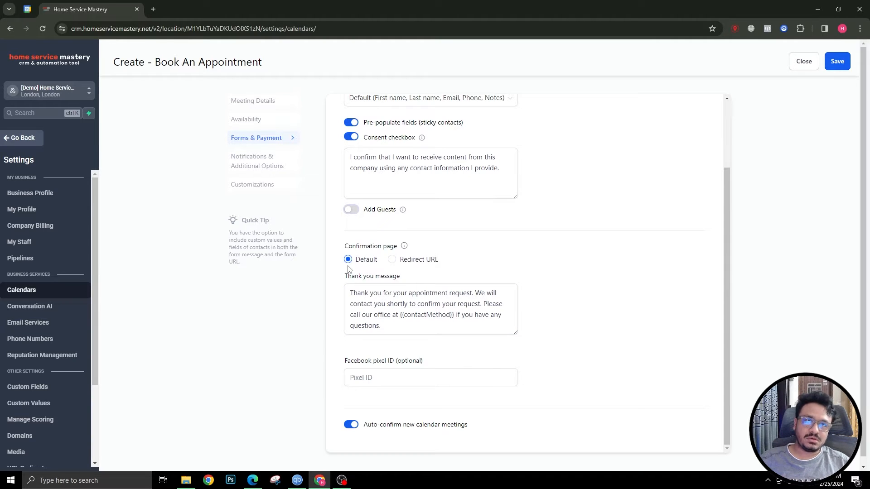
Replace the thank-you message with 'Thank you for your appointment. See you at the call.' on the default page
{"action": "left_click", "coordinate": [381, 302]}
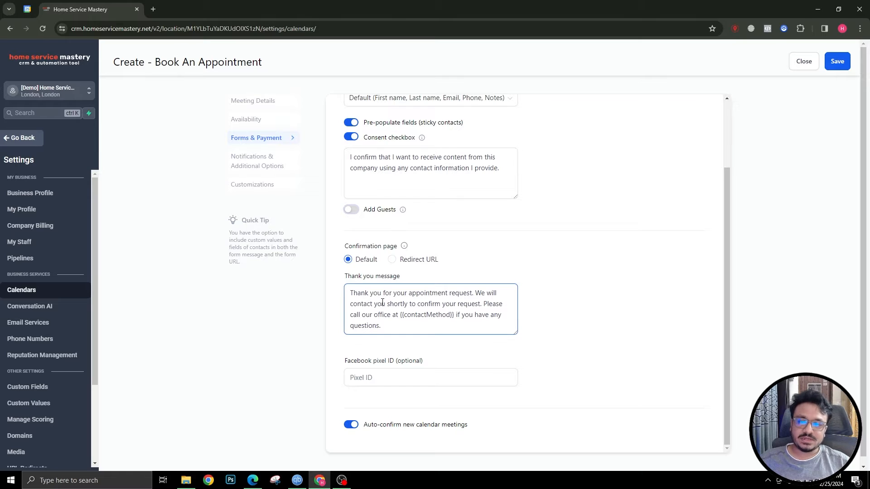
{"action": "key", "text": "BackSpace"}
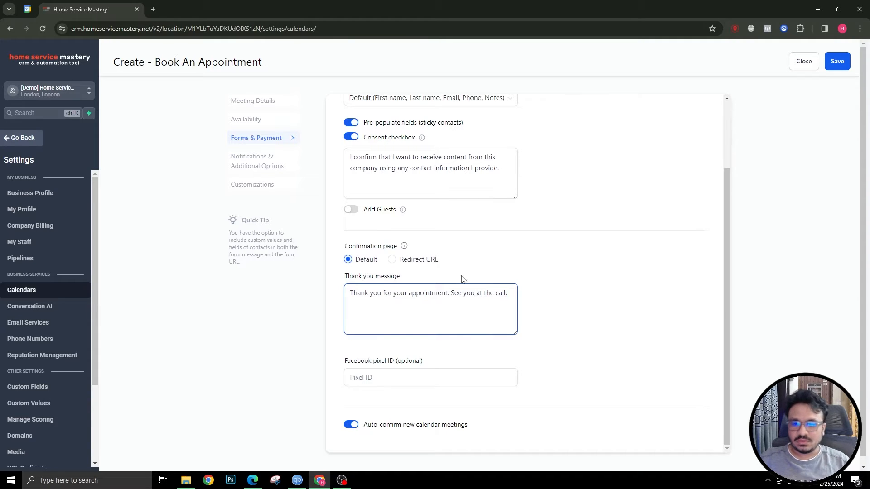
{"action": "left_click", "coordinate": [392, 260]}
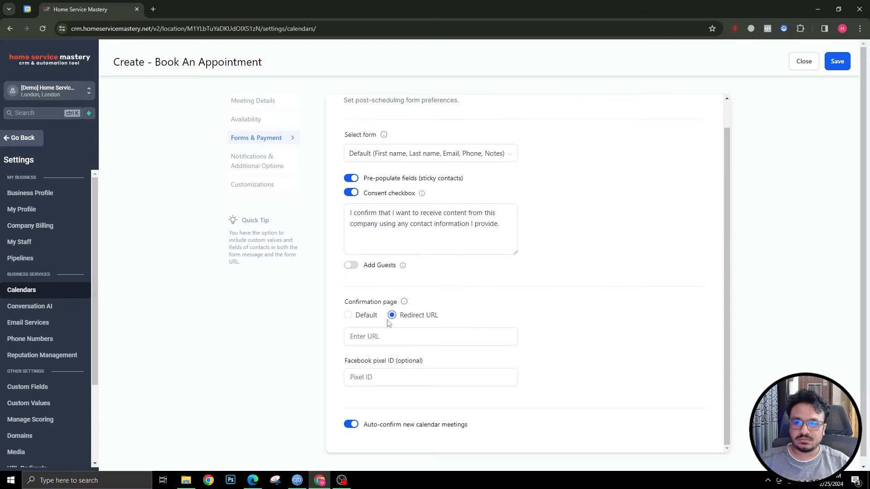
{"action": "left_click", "coordinate": [370, 337]}
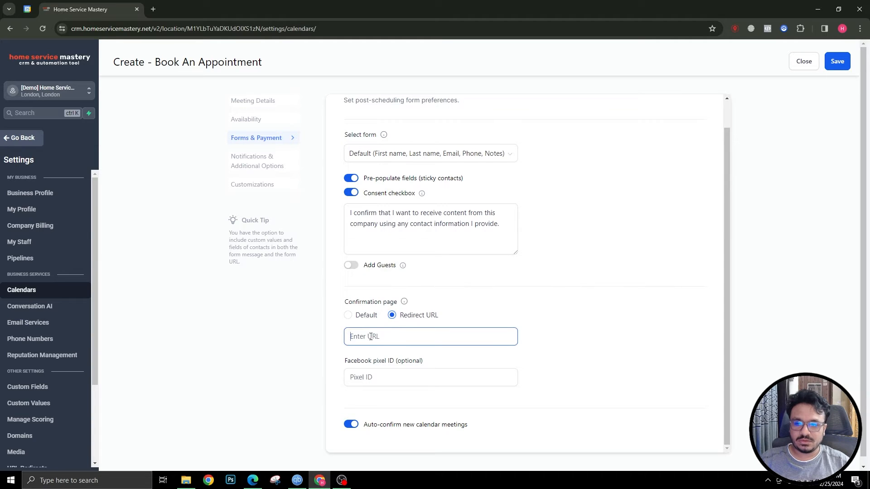
{"action": "left_click", "coordinate": [348, 317]}
Check the Facebook pixel ID field and save the form settings
{"action": "scroll", "coordinate": [365, 310], "scroll_direction": "down", "scroll_amount": 1}
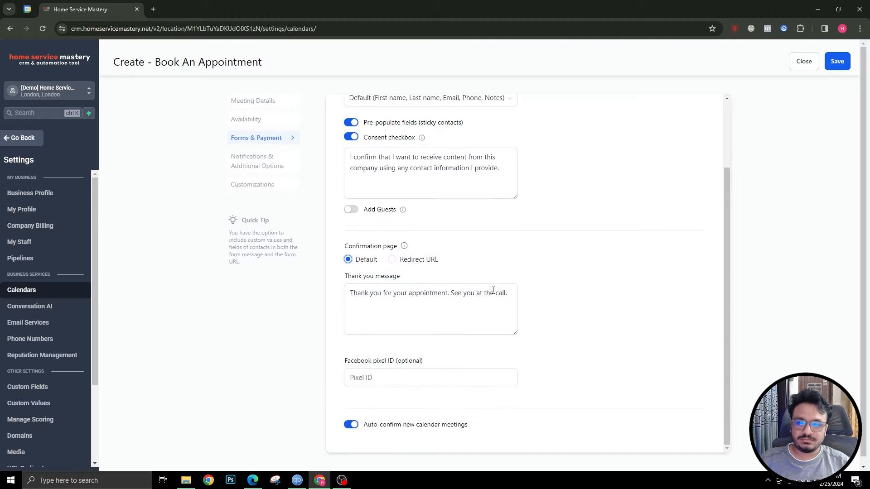
{"action": "left_click", "coordinate": [407, 372]}
{"action": "scroll", "coordinate": [406, 372], "scroll_direction": "down", "scroll_amount": 1}
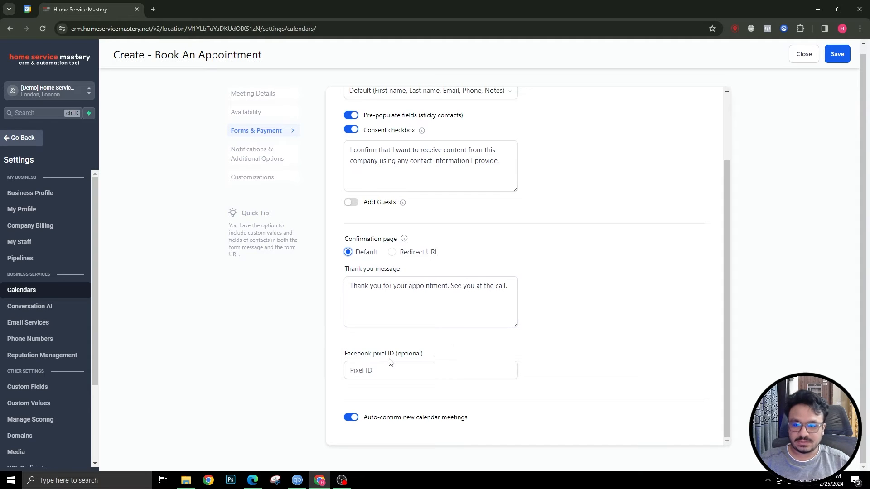
{"action": "left_click", "coordinate": [379, 372]}
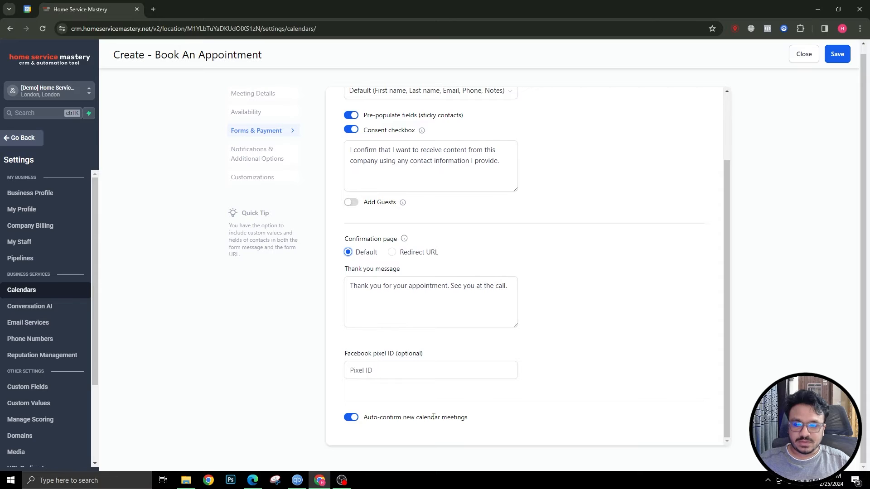
{"action": "left_click", "coordinate": [838, 54]}
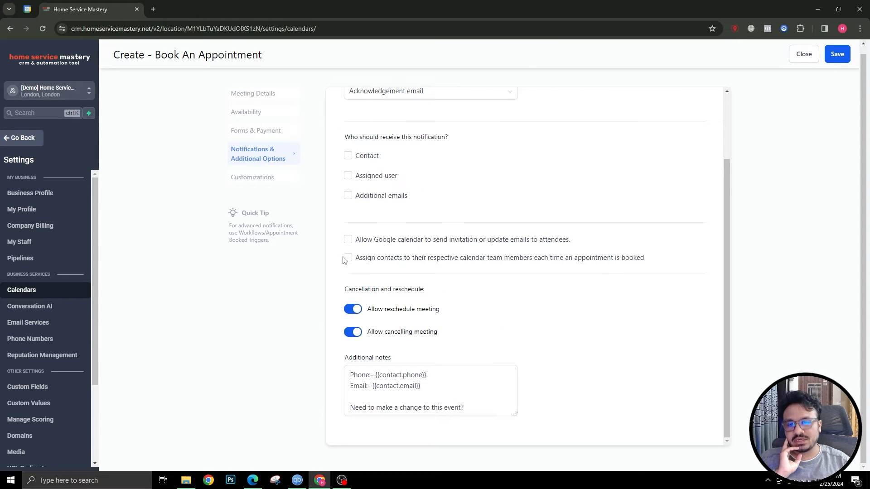
Save Notifications & Additional Options and then Customizations without changes
{"action": "scroll", "coordinate": [341, 275], "scroll_direction": "up", "scroll_amount": 2}
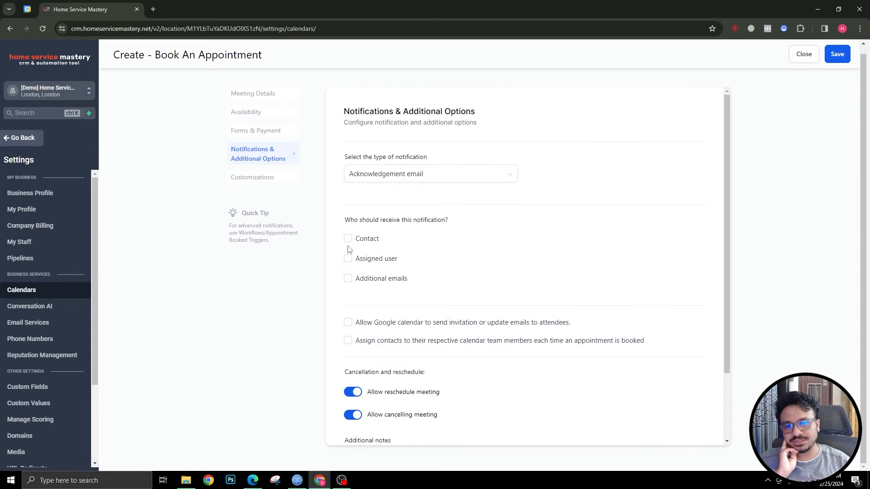
{"action": "scroll", "coordinate": [425, 226], "scroll_direction": "down", "scroll_amount": 2}
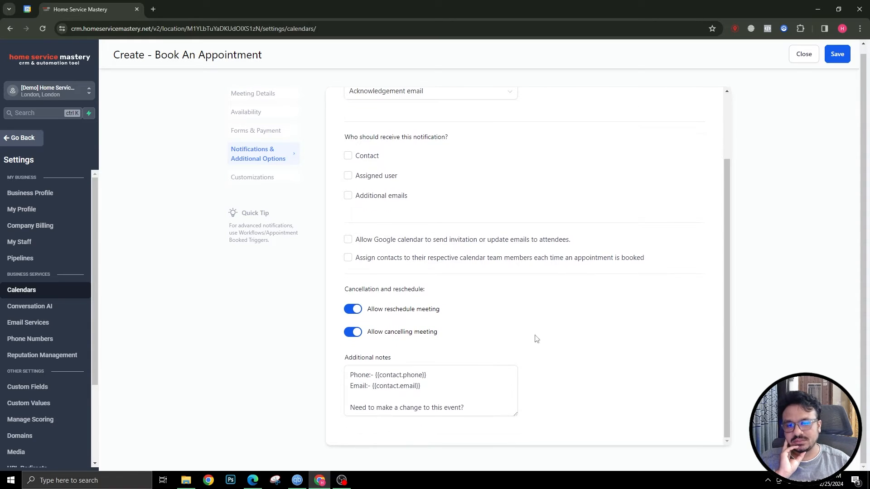
{"action": "left_click", "coordinate": [846, 55]}
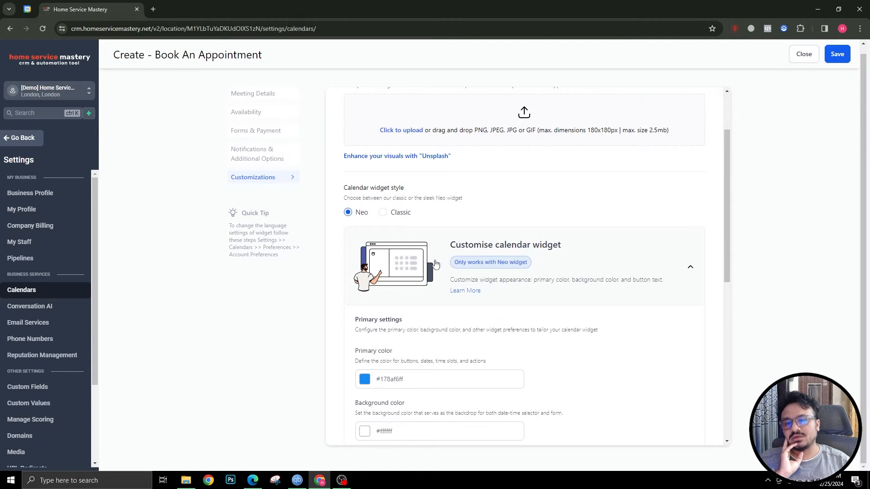
{"action": "scroll", "coordinate": [328, 277], "scroll_direction": "down", "scroll_amount": 8}
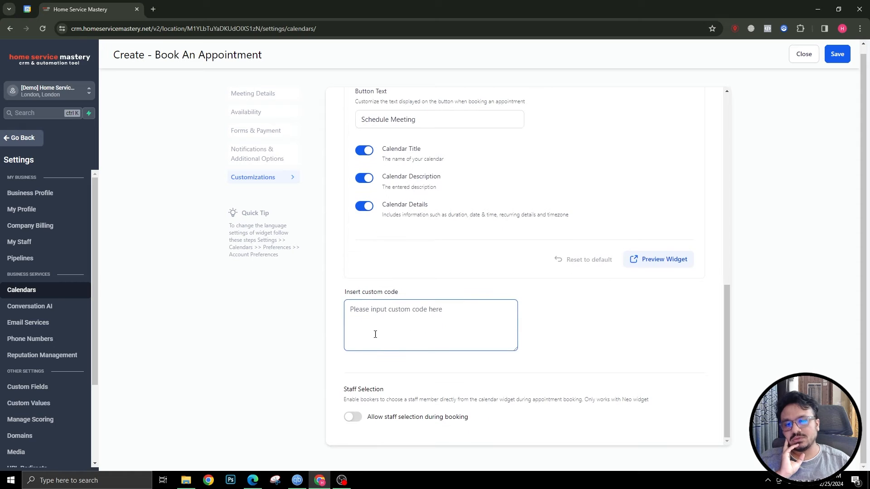
{"action": "scroll", "coordinate": [375, 332], "scroll_direction": "up", "scroll_amount": 8}
{"action": "scroll", "coordinate": [389, 285], "scroll_direction": "down", "scroll_amount": 8}
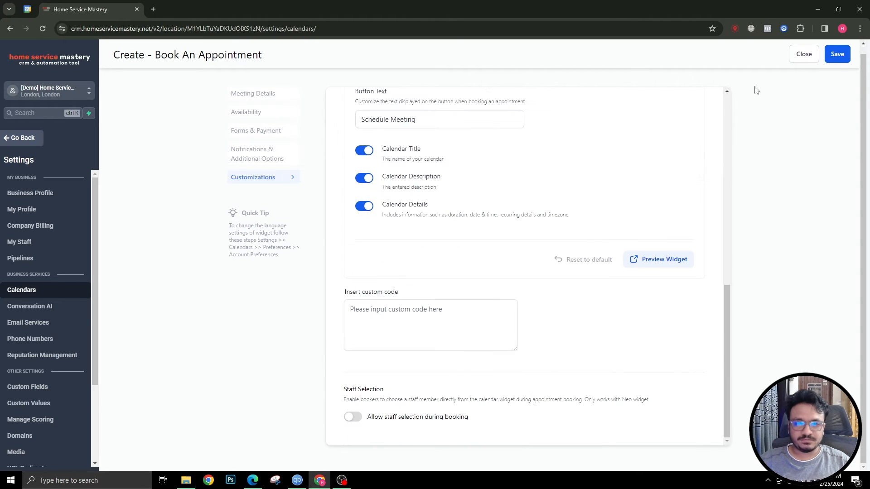
{"action": "left_click", "coordinate": [845, 58]}
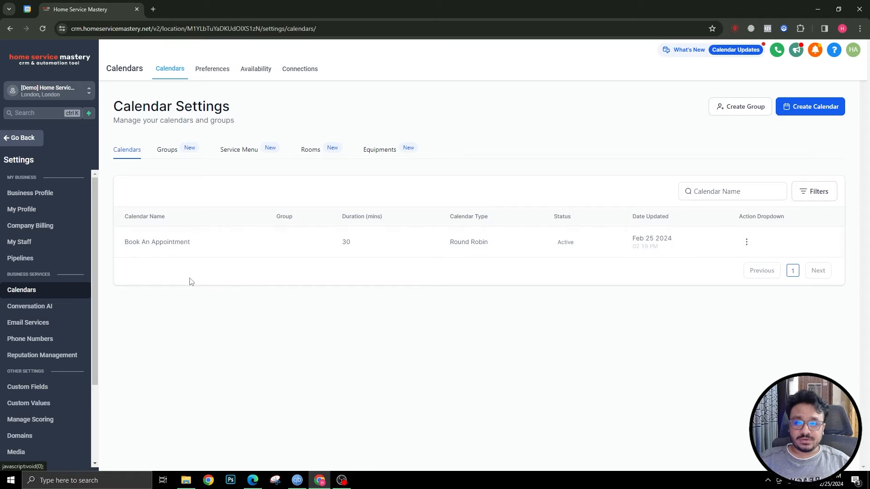
Copy the Book An Appointment calendar's Share booking link and load it in a new tab
{"action": "left_click", "coordinate": [746, 242]}
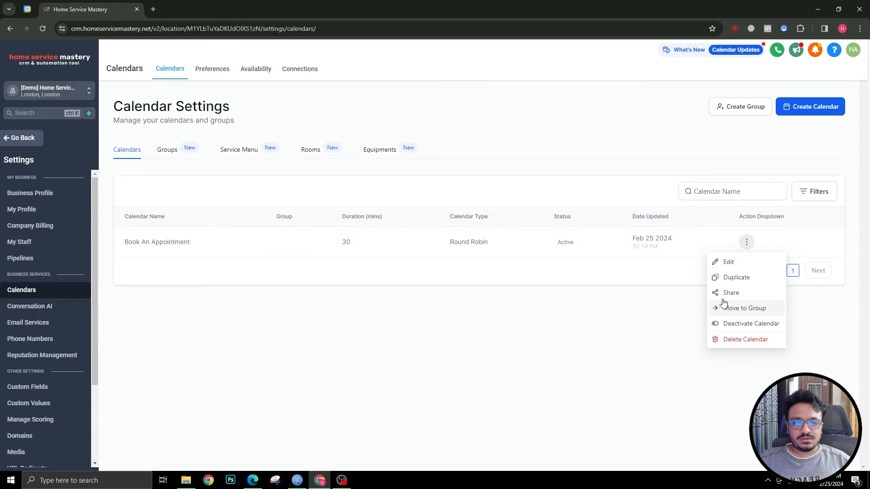
{"action": "left_click", "coordinate": [728, 292]}
{"action": "left_click", "coordinate": [590, 345]}
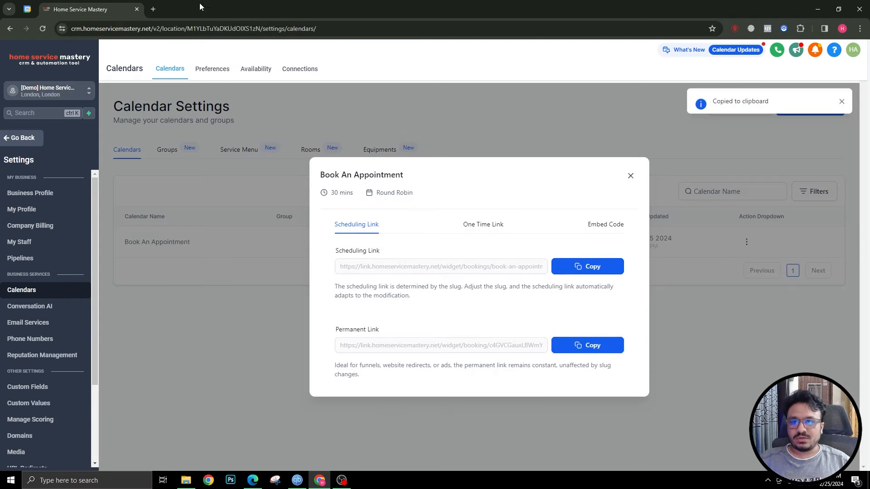
{"action": "left_click", "coordinate": [153, 9]}
{"action": "key", "text": "ctrl+v"}
{"action": "key", "text": "Return"}
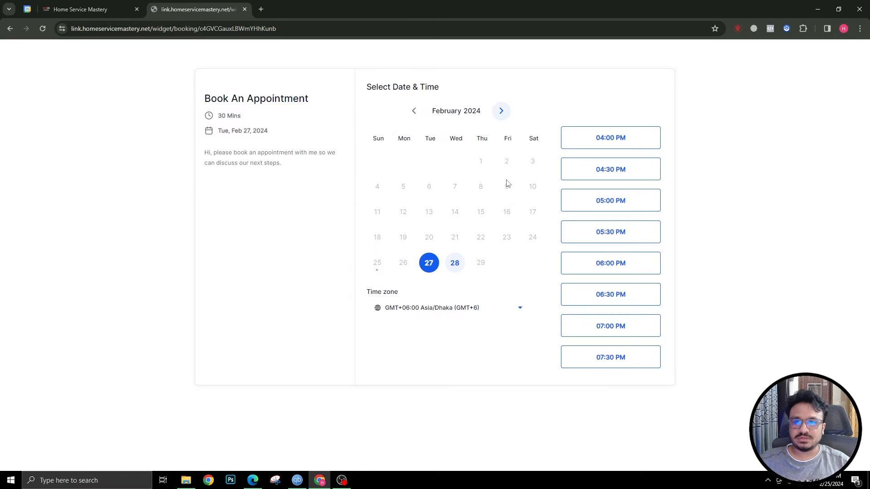
Close the sharing links dialog and open the Business Profile settings to check the London address
{"action": "left_click", "coordinate": [108, 5]}
{"action": "left_click", "coordinate": [631, 177]}
{"action": "left_click", "coordinate": [171, 3]}
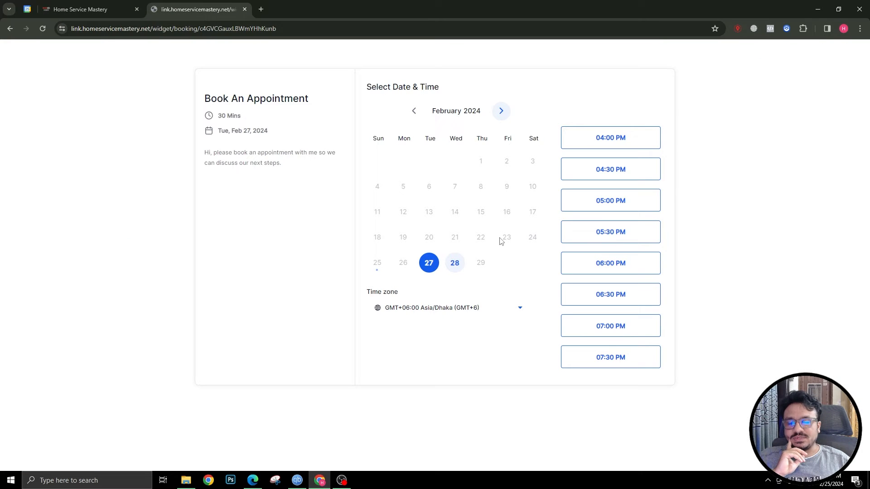
{"action": "left_click", "coordinate": [108, 10]}
{"action": "left_click", "coordinate": [46, 199]}
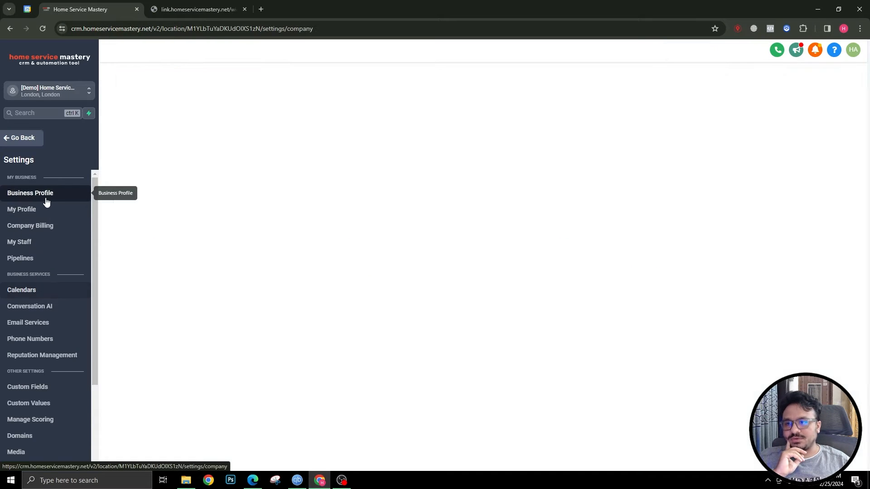
{"action": "scroll", "coordinate": [607, 273], "scroll_direction": "down", "scroll_amount": 6}
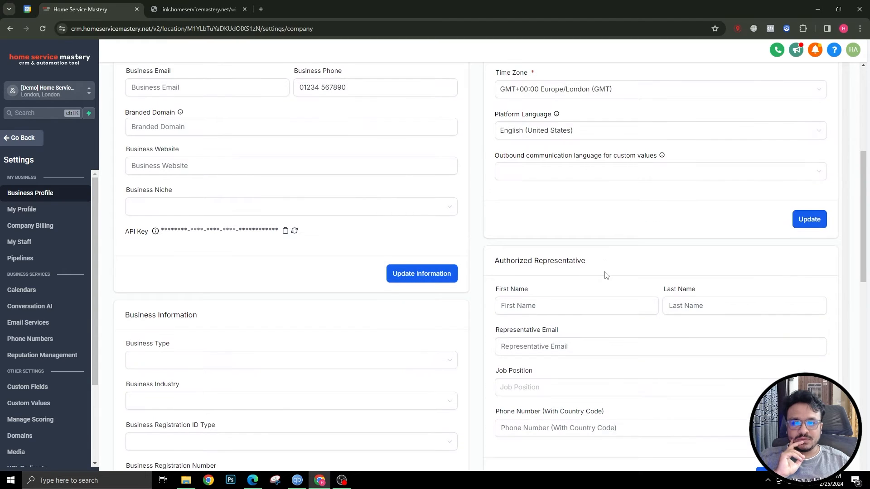
{"action": "scroll", "coordinate": [606, 274], "scroll_direction": "up", "scroll_amount": 1}
{"action": "scroll", "coordinate": [607, 267], "scroll_direction": "down", "scroll_amount": 1}
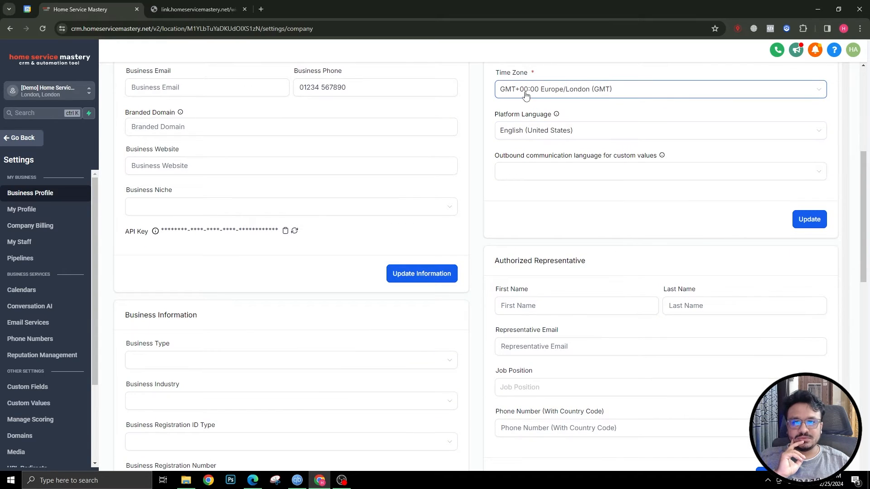
Show the booking page in Europe/London time and compare it with the Business Profile time zone
{"action": "left_click", "coordinate": [187, 10]}
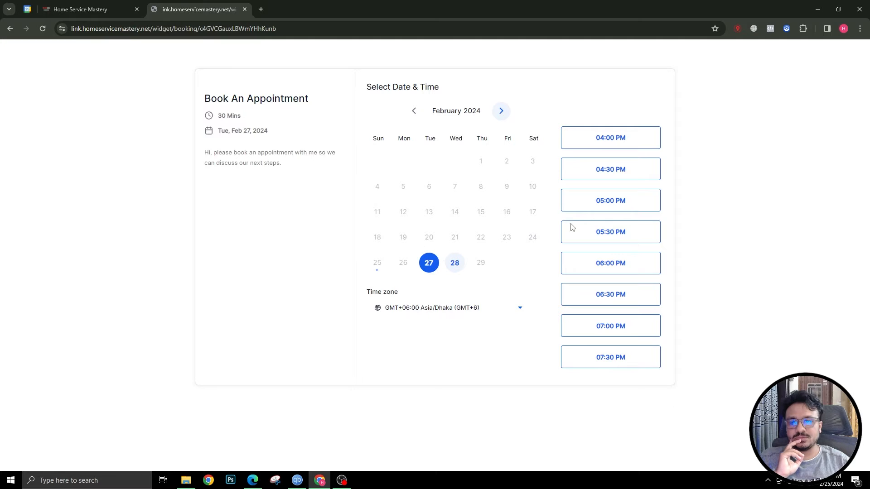
{"action": "left_click", "coordinate": [398, 308]}
{"action": "type", "text": "lon"}
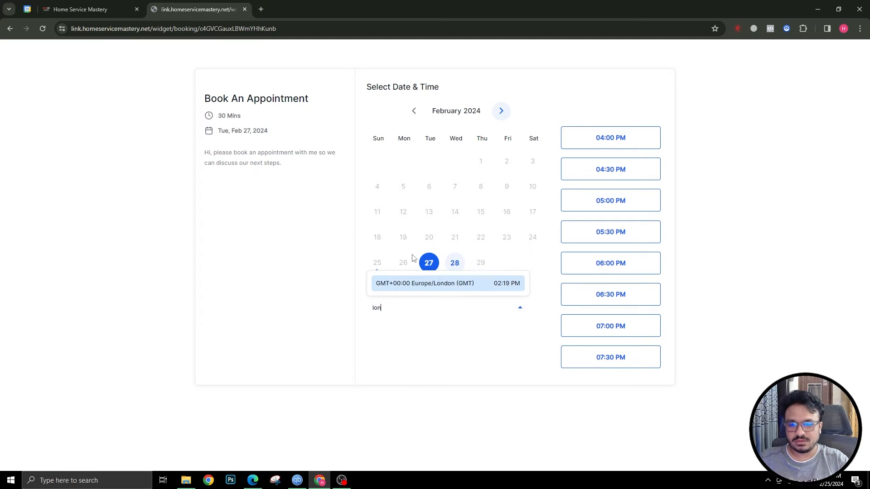
{"action": "left_click", "coordinate": [424, 283]}
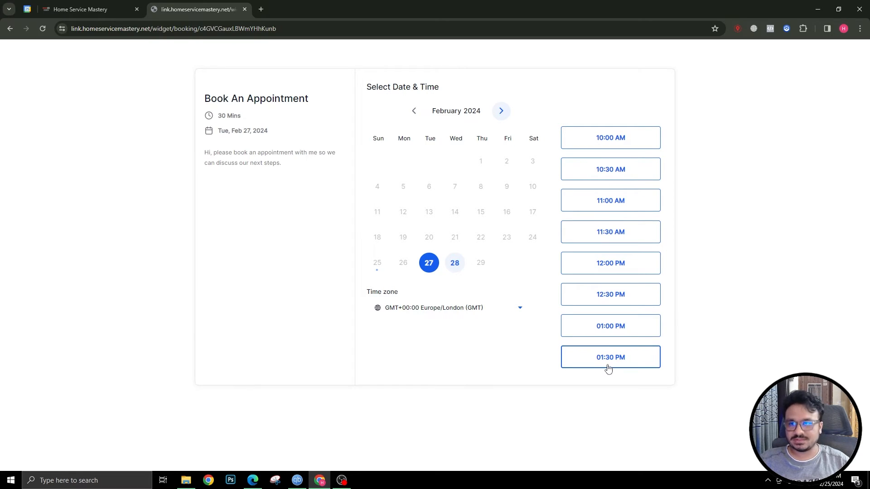
{"action": "left_click", "coordinate": [79, 9]}
{"action": "scroll", "coordinate": [229, 158], "scroll_direction": "down", "scroll_amount": 5}
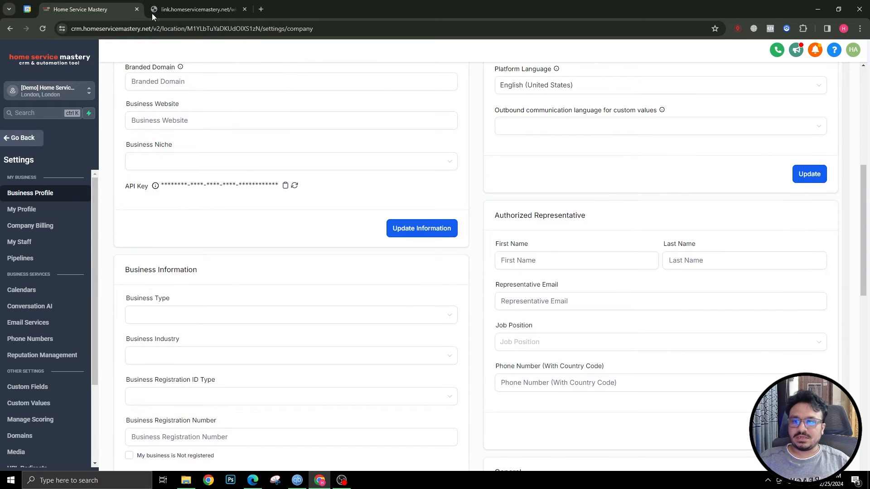
{"action": "left_click", "coordinate": [166, 9]}
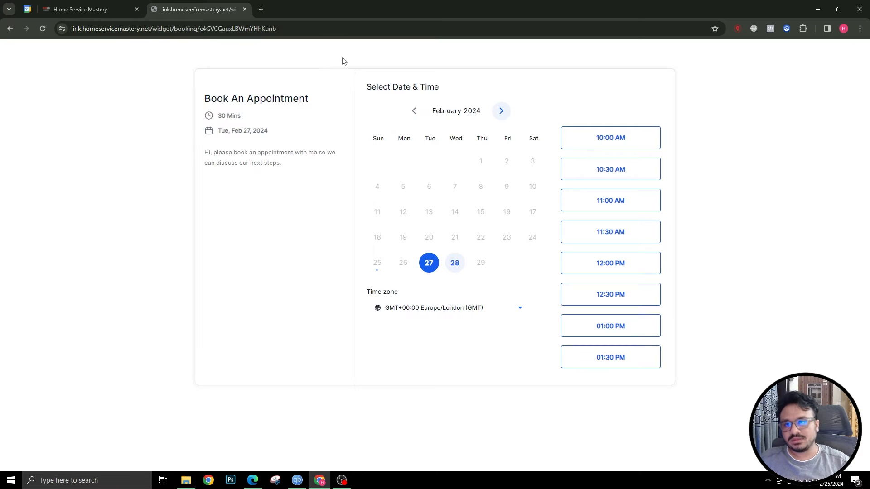
{"action": "left_click", "coordinate": [81, 9]}
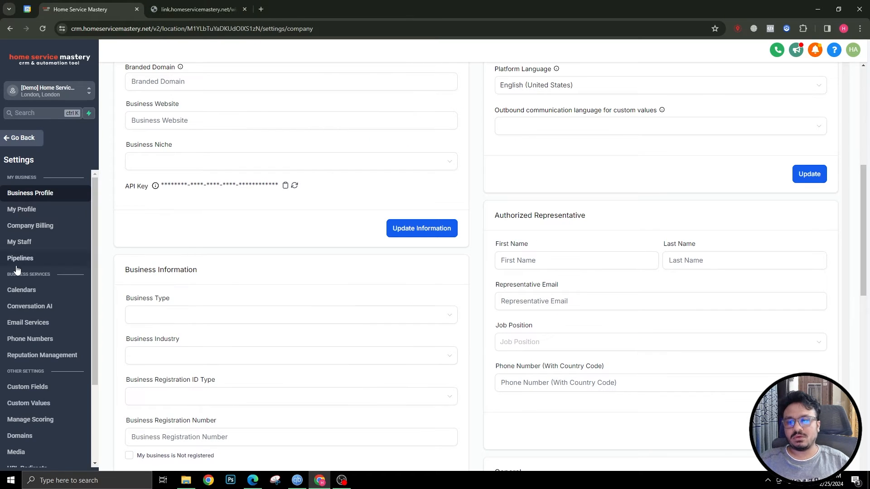
{"action": "scroll", "coordinate": [242, 218], "scroll_direction": "up", "scroll_amount": 5}
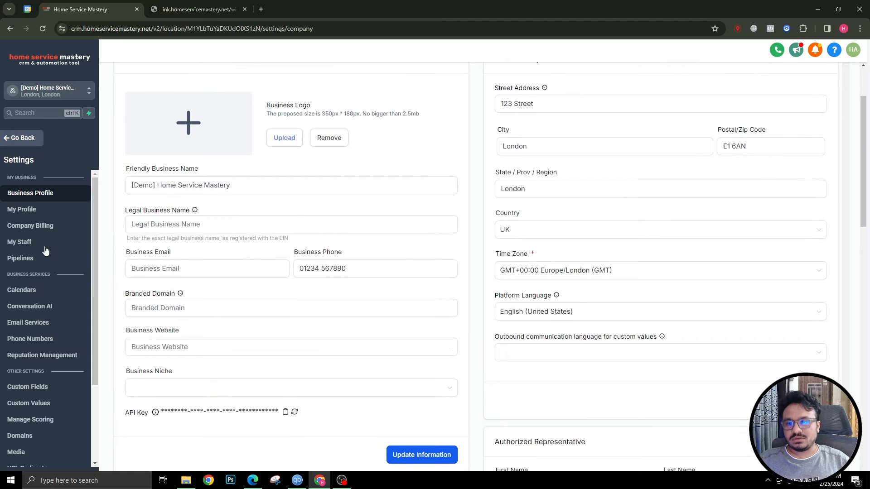
Edit the Book An Appointment calendar and review its weekly availability and meeting details
{"action": "left_click", "coordinate": [30, 296]}
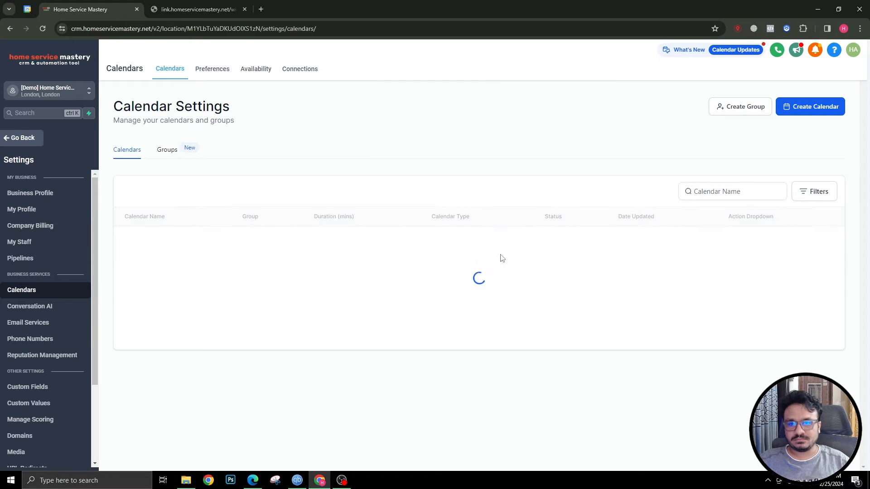
{"action": "left_click", "coordinate": [746, 242]}
{"action": "left_click", "coordinate": [721, 259]}
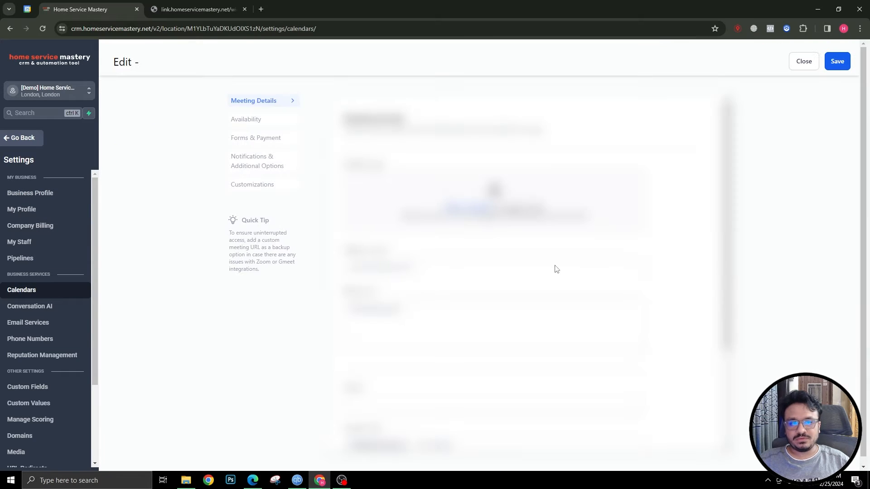
{"action": "left_click", "coordinate": [281, 119]}
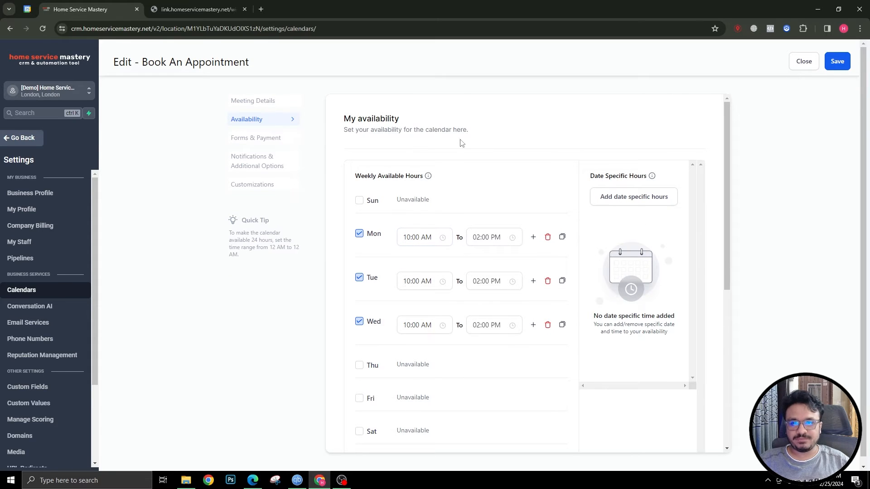
{"action": "left_click", "coordinate": [274, 101]}
{"action": "scroll", "coordinate": [408, 328], "scroll_direction": "down", "scroll_amount": 6}
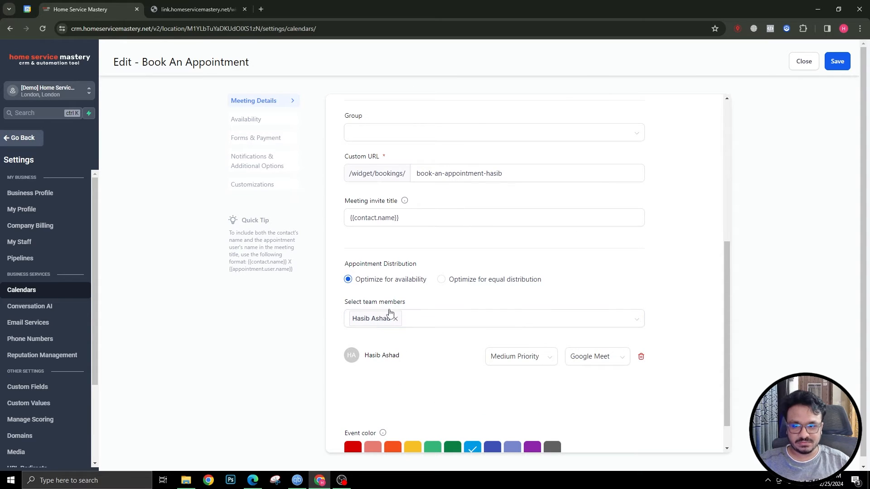
Recheck the calendar's availability settings, then go to the My Staff team list
{"action": "left_click", "coordinate": [263, 123]}
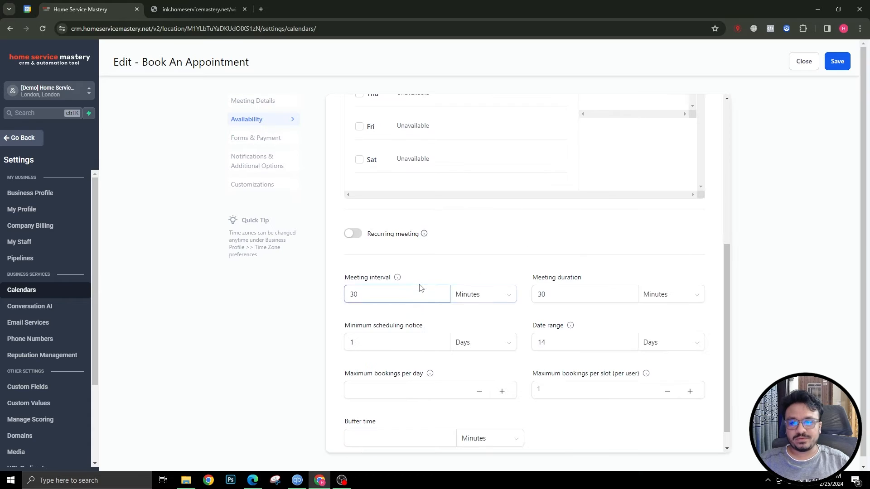
{"action": "scroll", "coordinate": [423, 281], "scroll_direction": "up", "scroll_amount": 4}
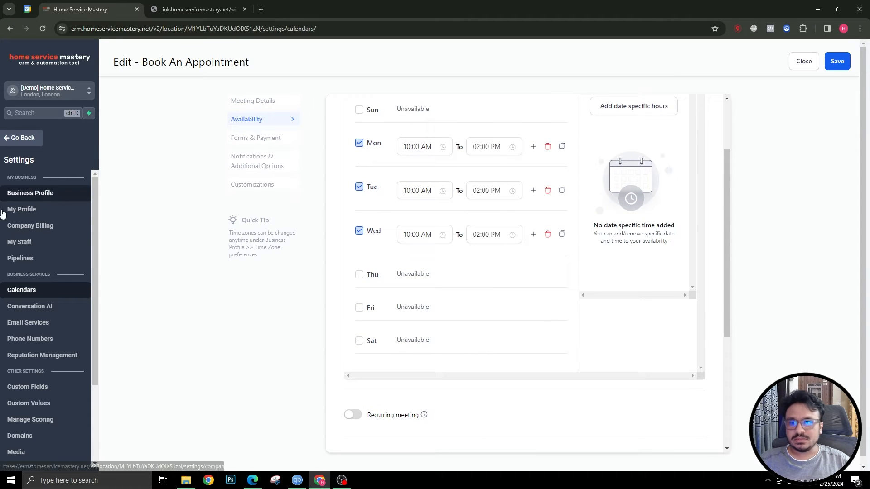
{"action": "left_click", "coordinate": [21, 245]}
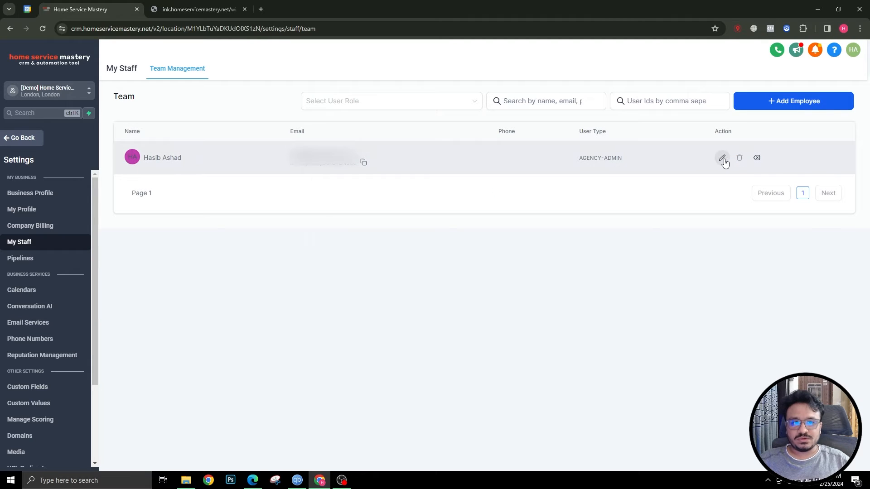
Edit the staff member, expand User Availability and review Sunday's start and end times
{"action": "left_click", "coordinate": [721, 158]}
{"action": "scroll", "coordinate": [394, 295], "scroll_direction": "down", "scroll_amount": 7}
{"action": "scroll", "coordinate": [392, 316], "scroll_direction": "down", "scroll_amount": 3}
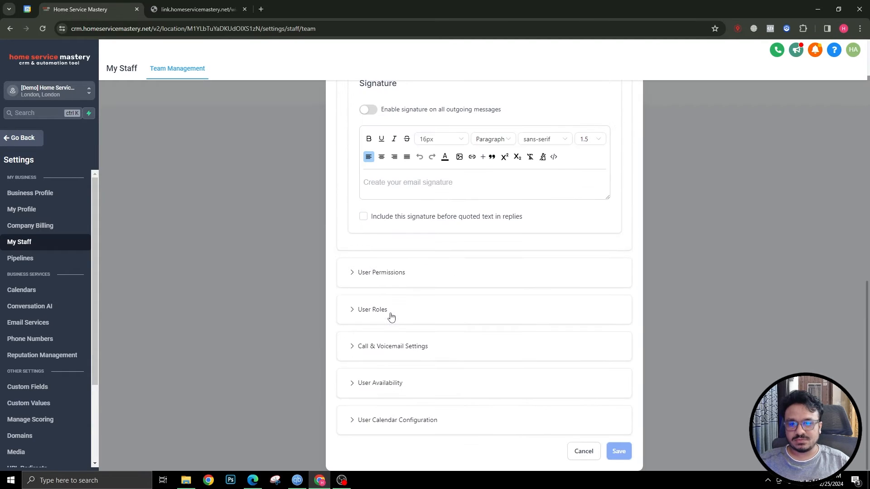
{"action": "left_click", "coordinate": [372, 390]}
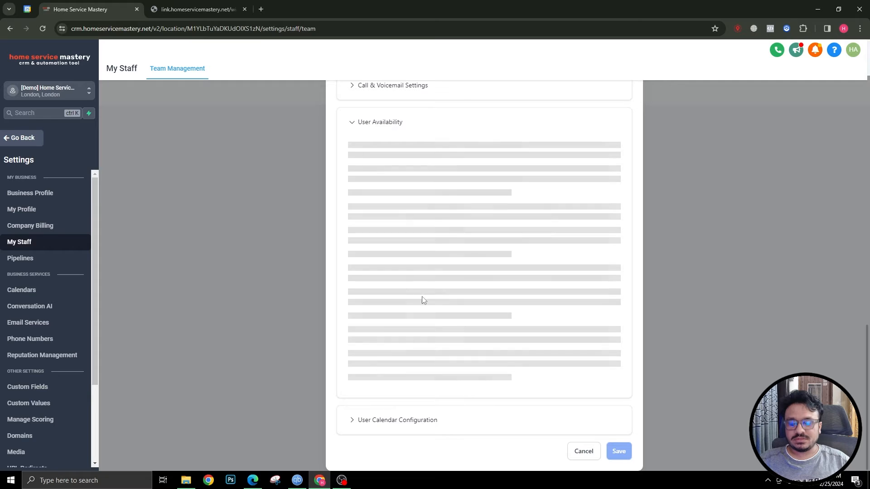
{"action": "scroll", "coordinate": [419, 264], "scroll_direction": "down", "scroll_amount": 2}
{"action": "scroll", "coordinate": [419, 266], "scroll_direction": "up", "scroll_amount": 2}
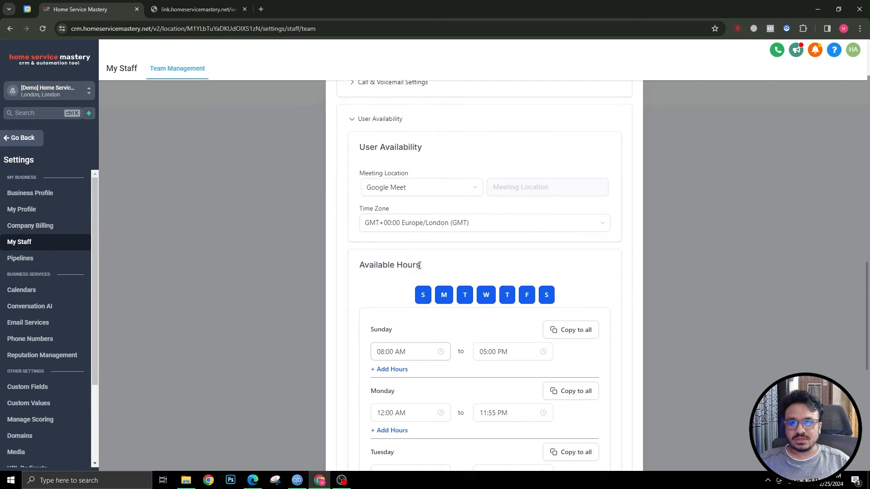
{"action": "scroll", "coordinate": [420, 265], "scroll_direction": "down", "scroll_amount": 5}
{"action": "scroll", "coordinate": [462, 199], "scroll_direction": "up", "scroll_amount": 2}
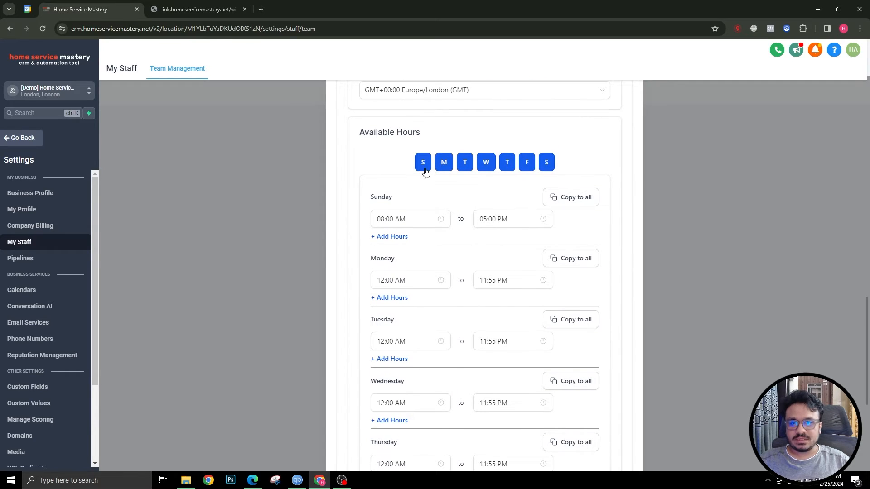
{"action": "left_click", "coordinate": [391, 213]}
{"action": "left_click", "coordinate": [500, 216]}
{"action": "scroll", "coordinate": [487, 216], "scroll_direction": "down", "scroll_amount": 3}
Change Monday's end time to 01:00 PM and save the staff member
{"action": "left_click", "coordinate": [392, 144]}
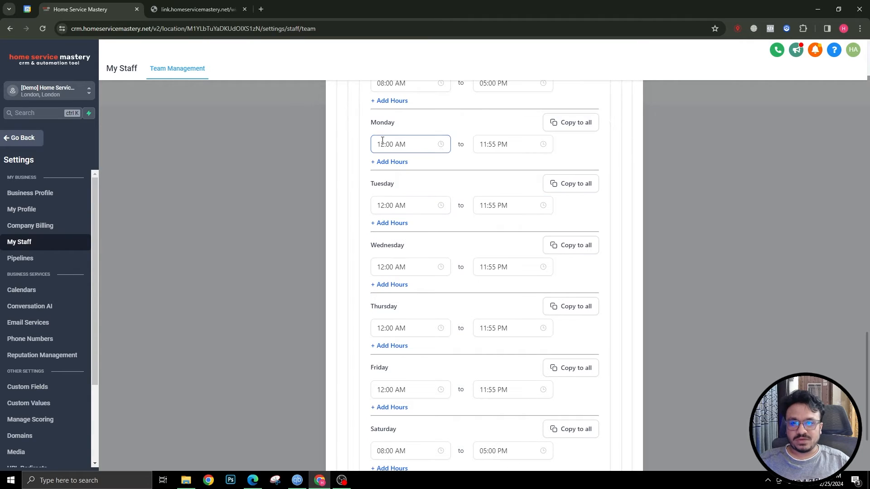
{"action": "left_click", "coordinate": [482, 145]}
{"action": "left_click", "coordinate": [378, 145]}
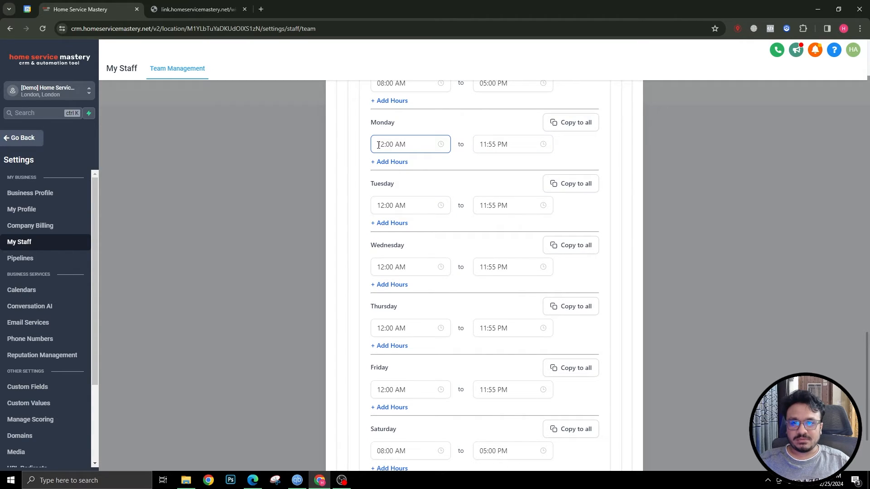
{"action": "left_click", "coordinate": [483, 144]}
{"action": "scroll", "coordinate": [486, 185], "scroll_direction": "up", "scroll_amount": 2}
{"action": "scroll", "coordinate": [485, 191], "scroll_direction": "up", "scroll_amount": 2}
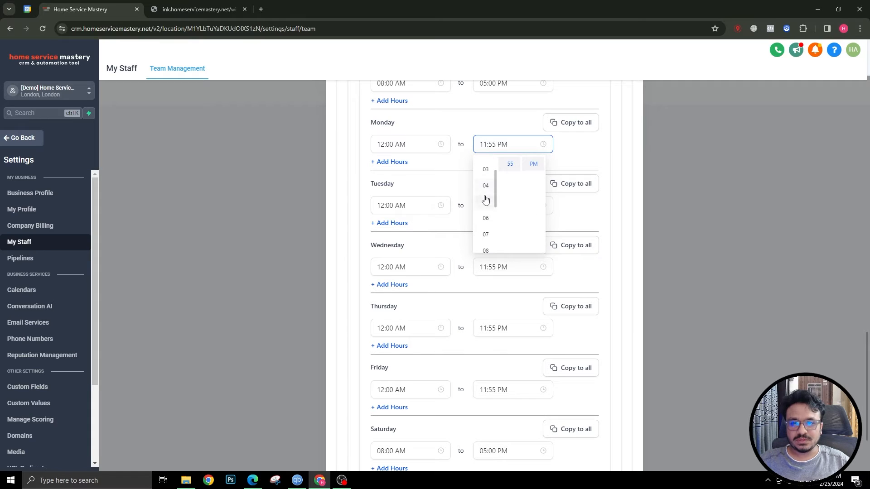
{"action": "left_click", "coordinate": [486, 163]}
{"action": "scroll", "coordinate": [511, 169], "scroll_direction": "up", "scroll_amount": 5}
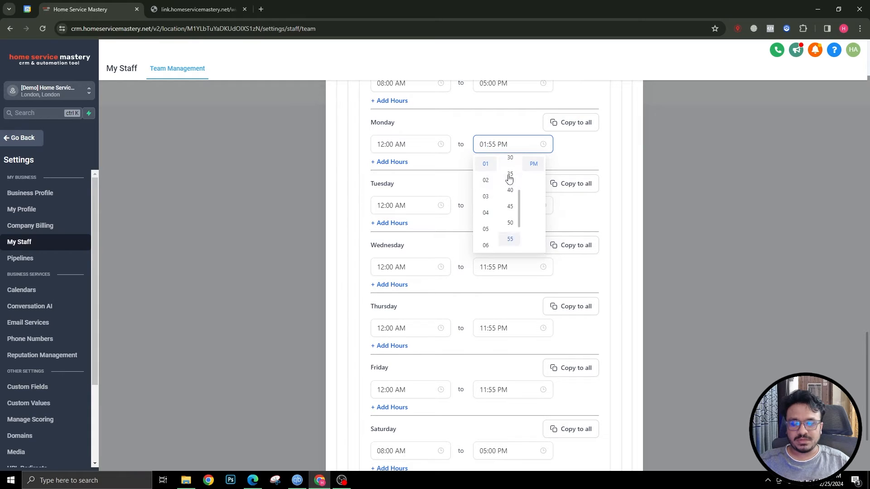
{"action": "left_click", "coordinate": [569, 145]}
{"action": "scroll", "coordinate": [551, 285], "scroll_direction": "down", "scroll_amount": 3}
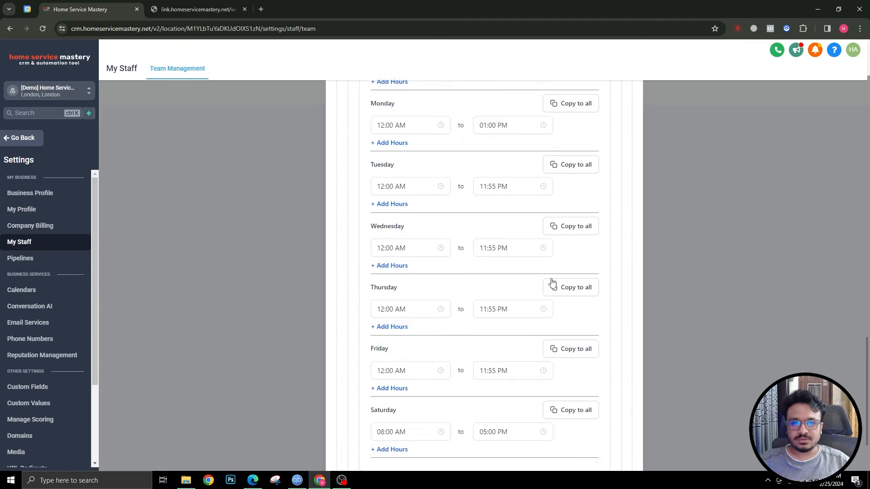
{"action": "left_click", "coordinate": [616, 451]}
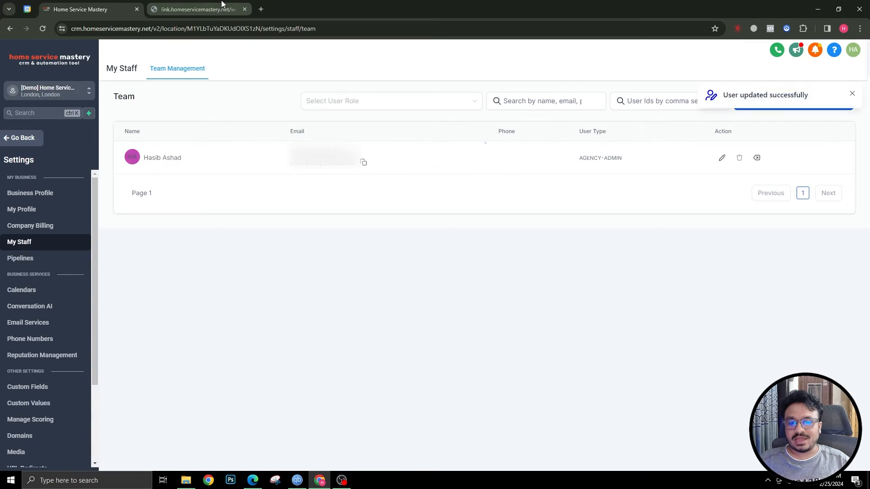
Reload the public booking page and show its slots in Europe/London time
{"action": "left_click", "coordinate": [222, 6]}
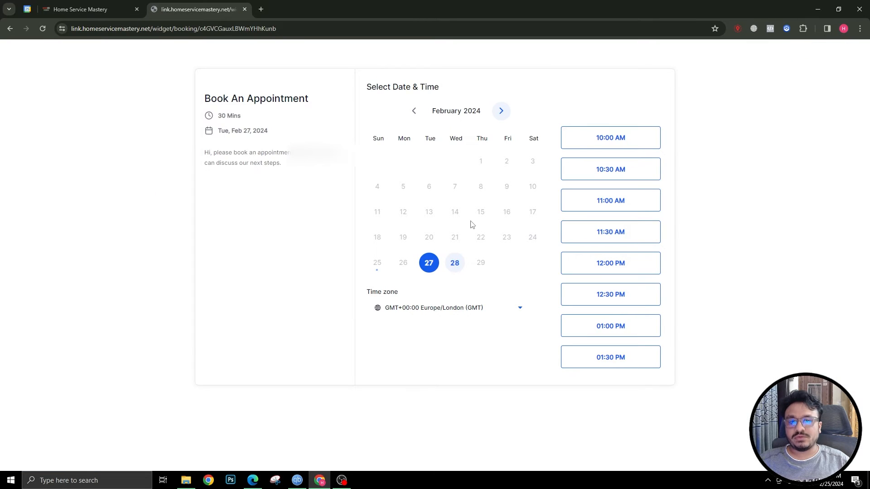
{"action": "left_click", "coordinate": [44, 28]}
{"action": "left_click", "coordinate": [448, 308]}
{"action": "type", "text": "lon"}
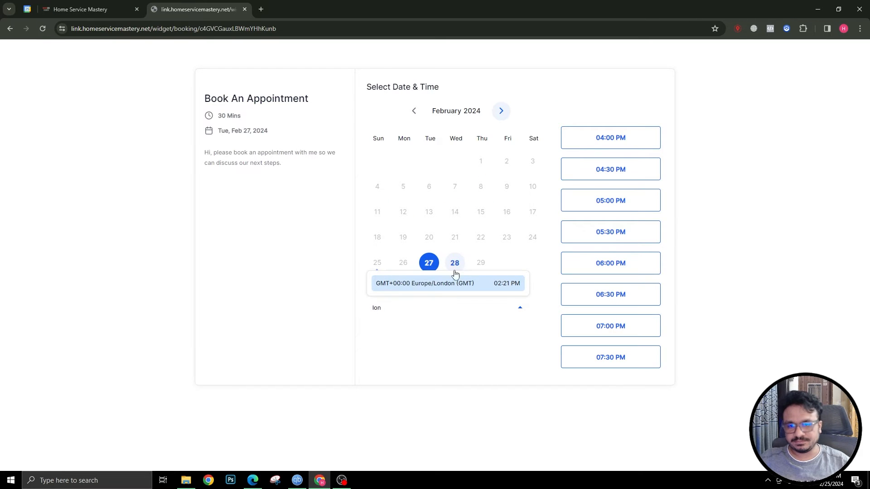
{"action": "left_click", "coordinate": [454, 284]}
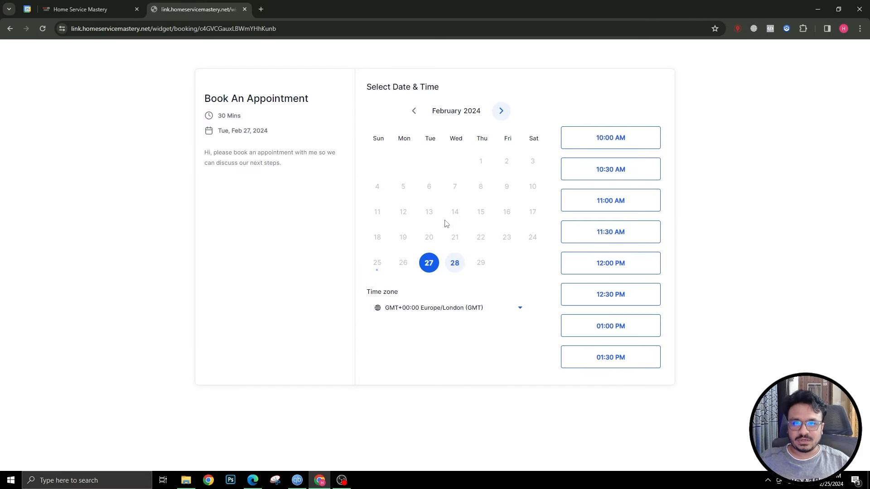
Change Tuesday's end time to 01:00 PM and save the staff member again
{"action": "left_click", "coordinate": [39, 11]}
{"action": "left_click", "coordinate": [485, 205]}
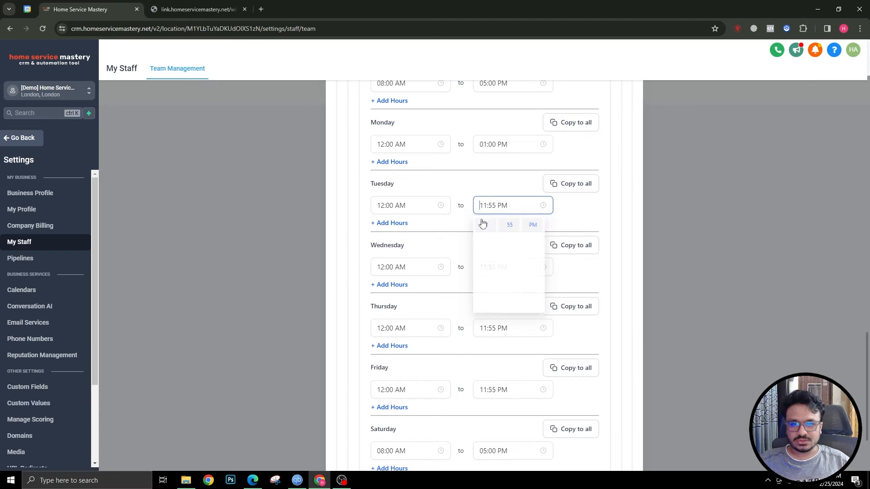
{"action": "left_click", "coordinate": [484, 243]}
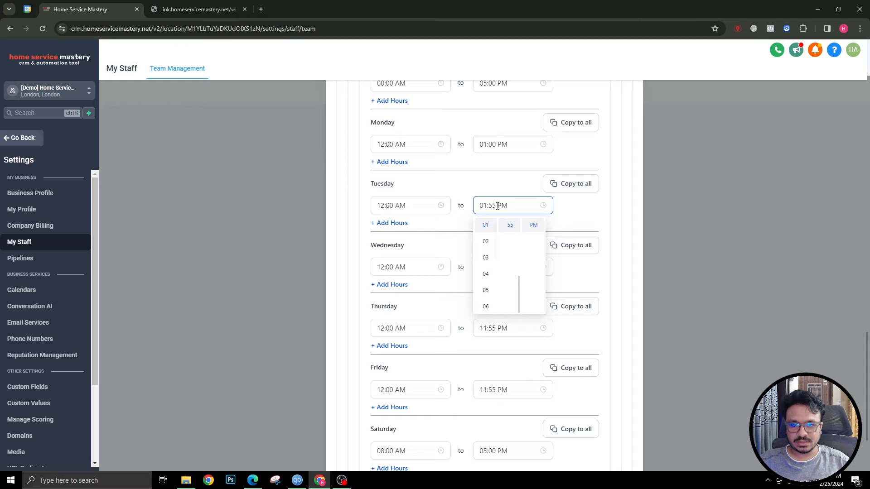
{"action": "left_click", "coordinate": [509, 239]}
{"action": "left_click", "coordinate": [568, 206]}
{"action": "scroll", "coordinate": [561, 276], "scroll_direction": "down", "scroll_amount": 3}
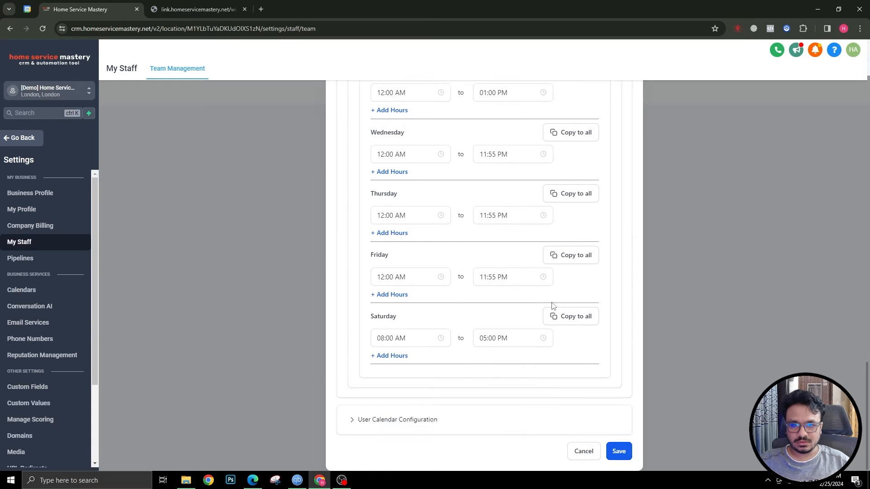
{"action": "left_click", "coordinate": [618, 452]}
{"action": "key", "text": "ctrl+Tab"}
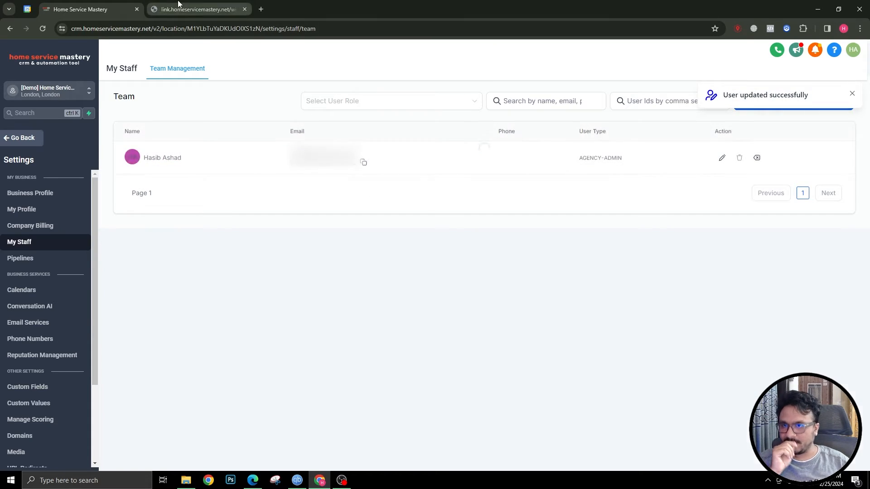
Reload the booking page in Europe/London time to confirm Tuesday slots end at 12:30 PM
{"action": "left_click", "coordinate": [42, 29]}
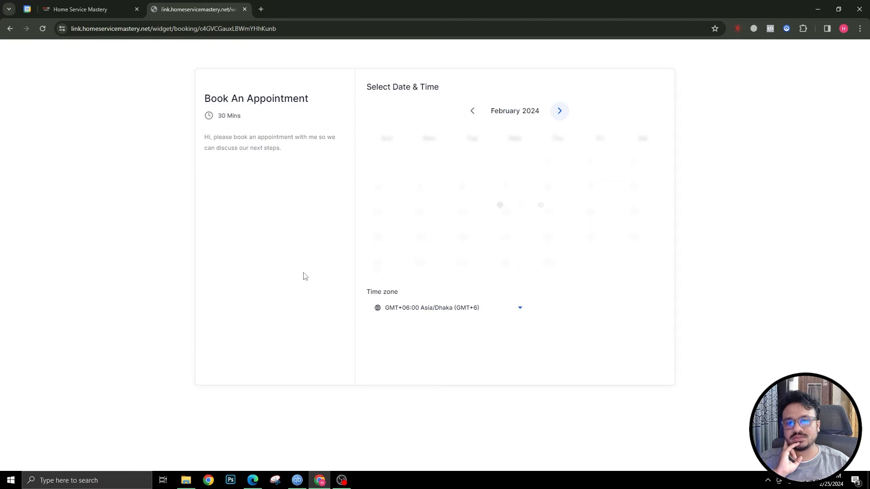
{"action": "left_click", "coordinate": [466, 308]}
{"action": "type", "text": "lon"}
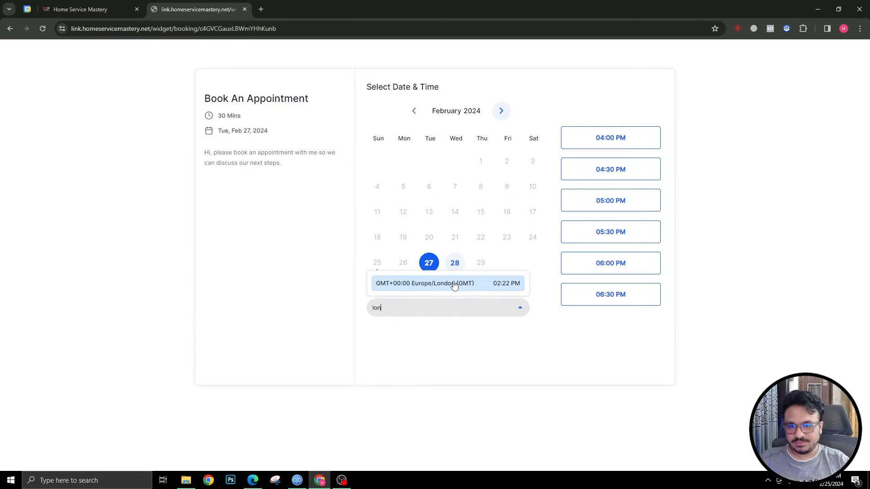
{"action": "left_click", "coordinate": [458, 283]}
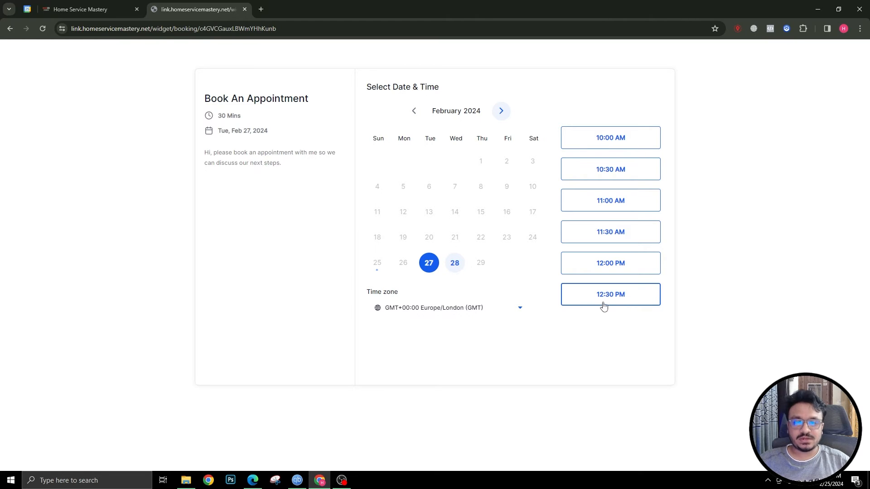
{"action": "left_click", "coordinate": [125, 10]}
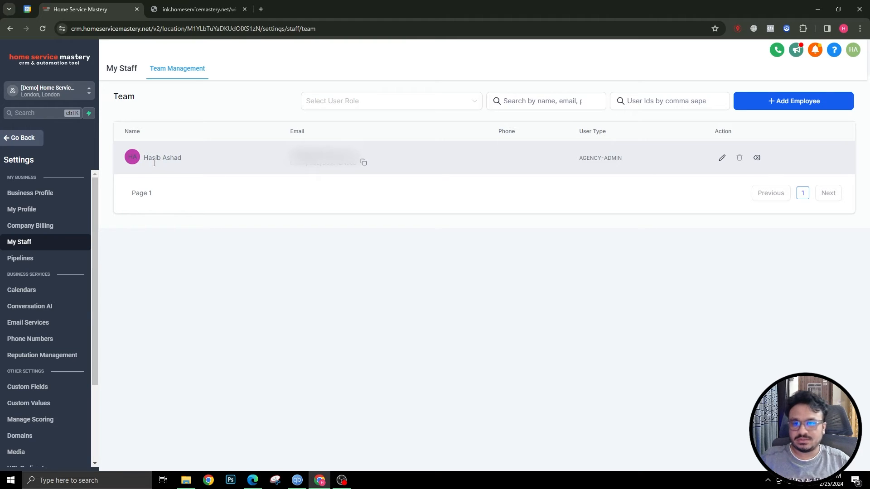
Review the calendar preferences, leaving the Google Meet location and widget language unchanged
{"action": "left_click", "coordinate": [27, 290]}
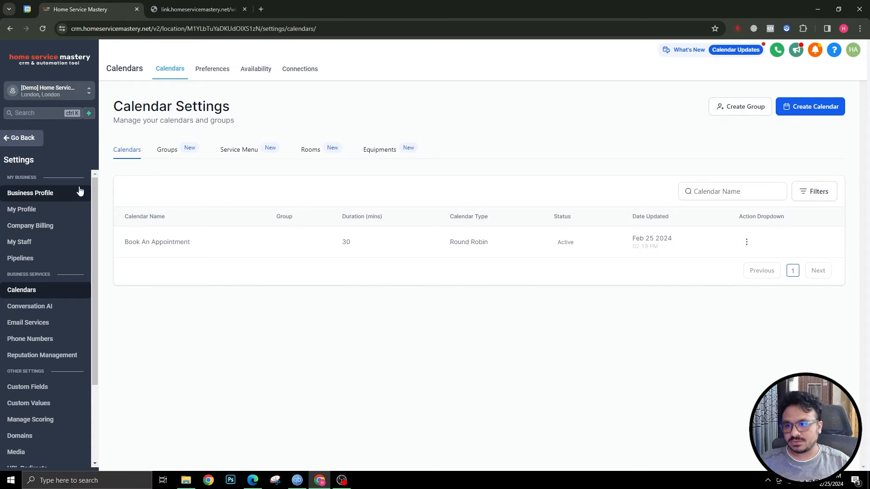
{"action": "left_click", "coordinate": [217, 70]}
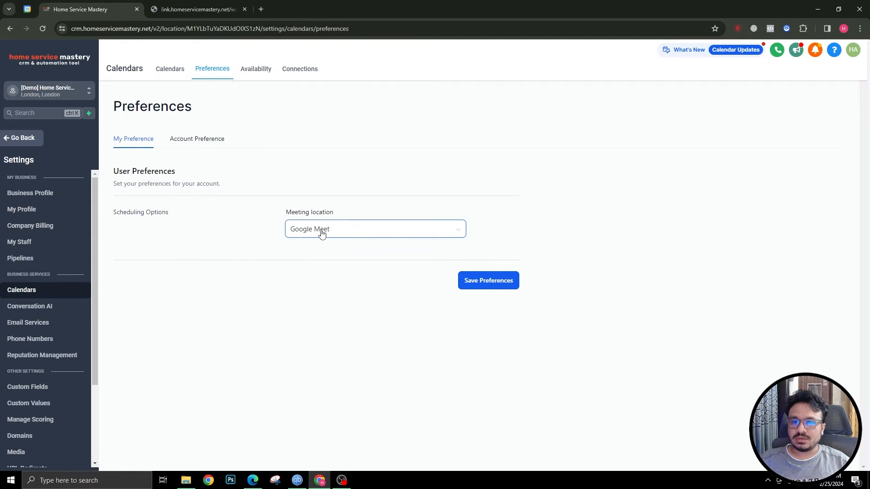
{"action": "left_click", "coordinate": [320, 232]}
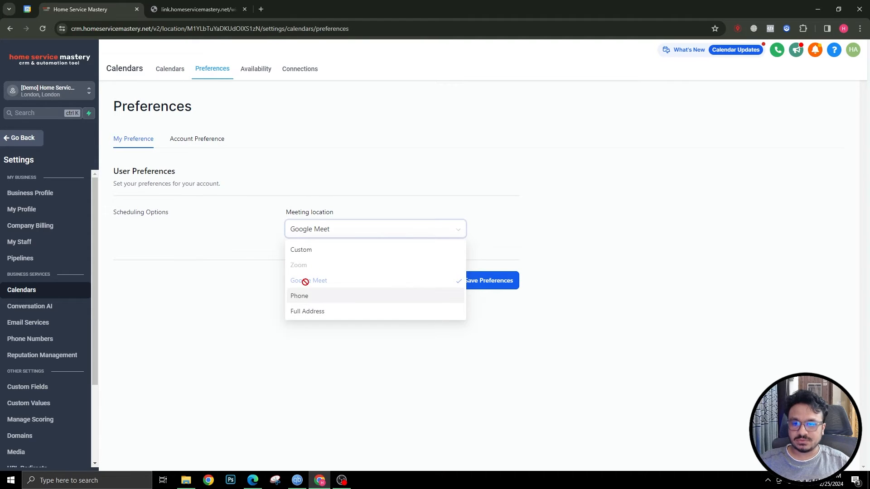
{"action": "left_click", "coordinate": [350, 230]}
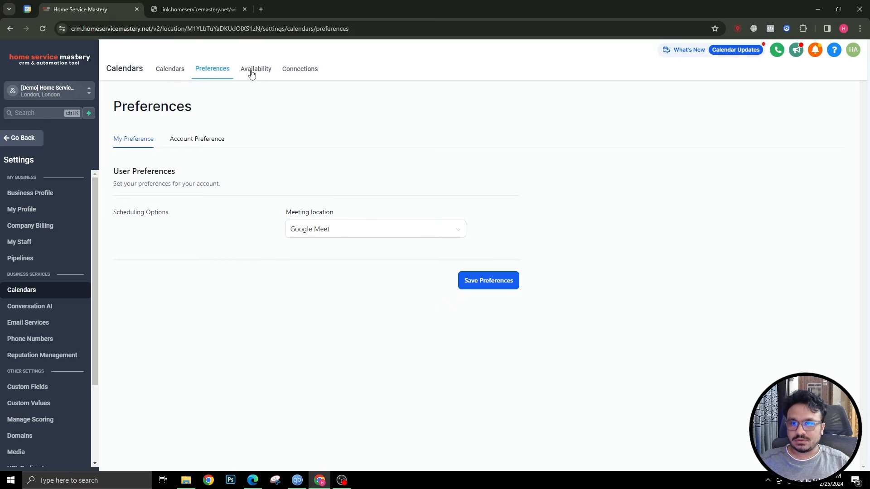
{"action": "left_click", "coordinate": [190, 141]}
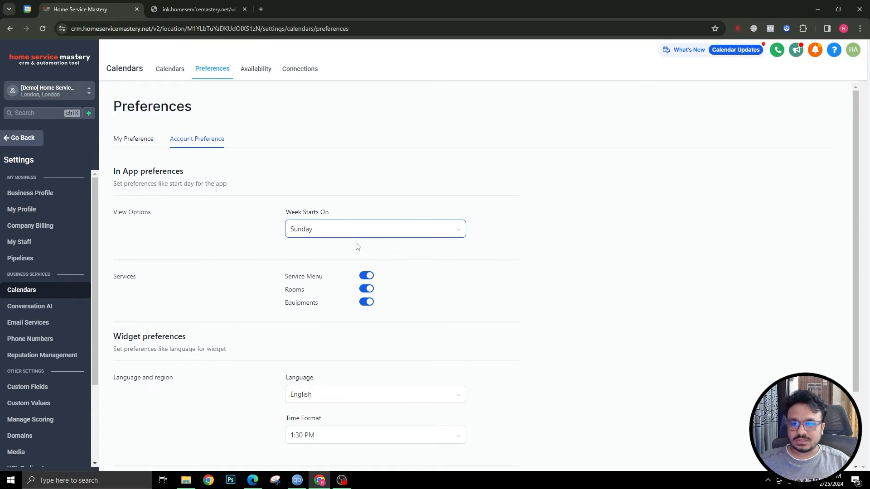
{"action": "scroll", "coordinate": [321, 348], "scroll_direction": "down", "scroll_amount": 2}
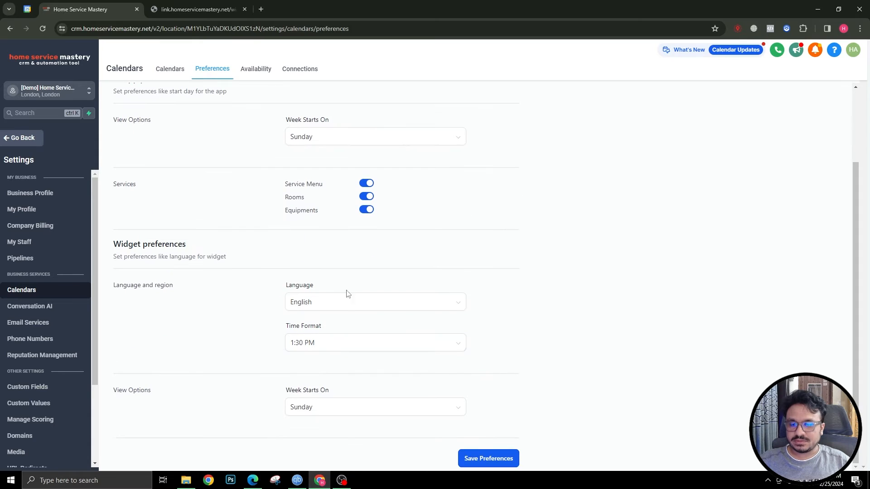
{"action": "left_click", "coordinate": [317, 303]}
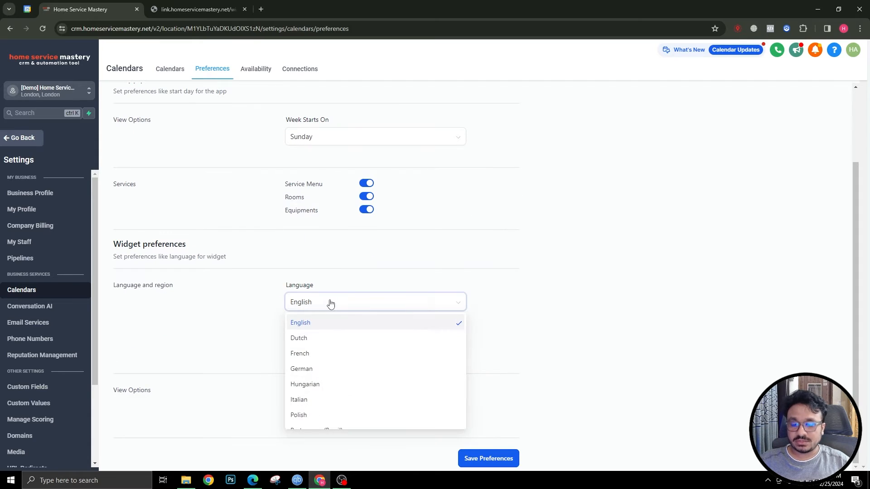
{"action": "left_click", "coordinate": [153, 9]}
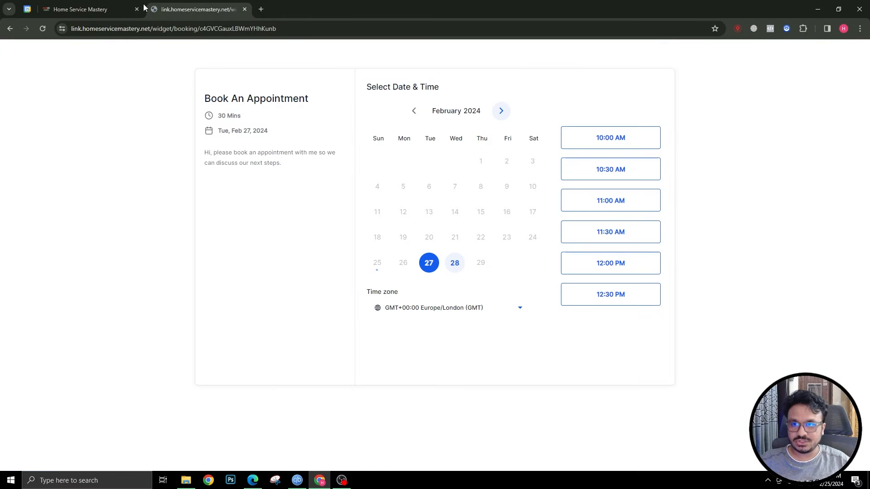
{"action": "left_click", "coordinate": [113, 9]}
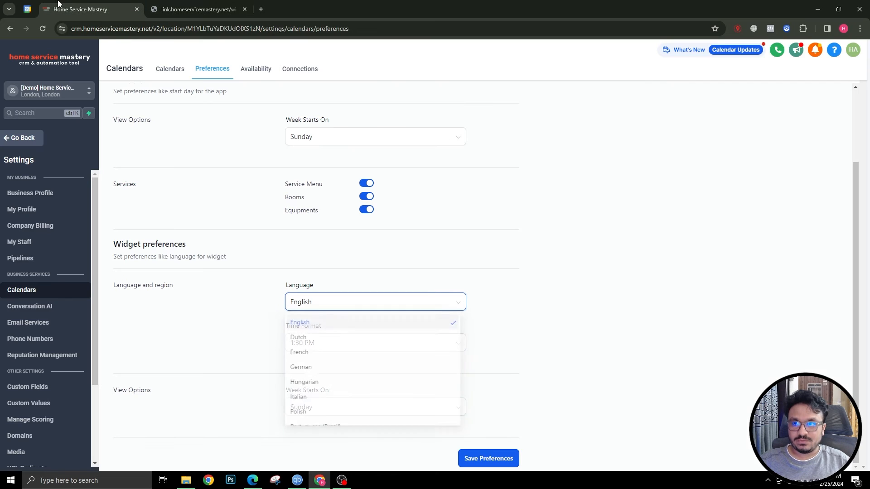
{"action": "left_click", "coordinate": [326, 304]}
{"action": "left_click", "coordinate": [159, 6]}
Set the widget Time Format to 13:30 and Week Starts On to Monday, then save
{"action": "left_click", "coordinate": [113, 10]}
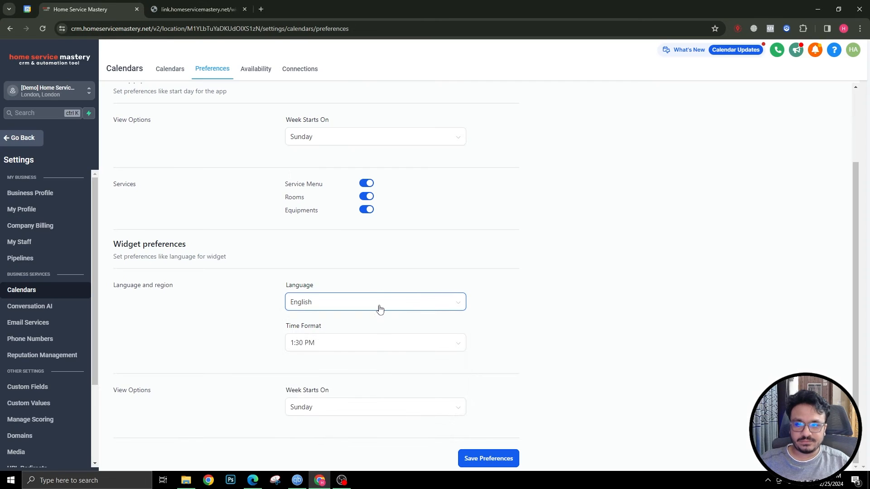
{"action": "left_click", "coordinate": [335, 346]}
{"action": "left_click", "coordinate": [310, 383]}
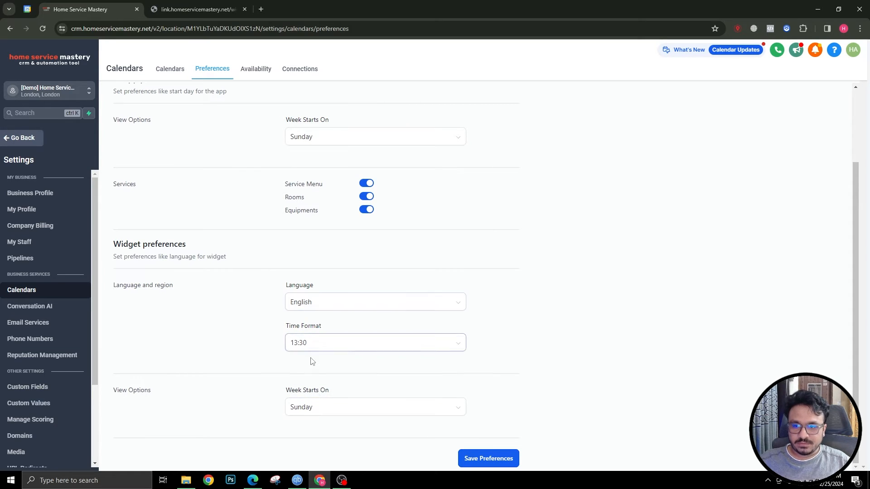
{"action": "left_click", "coordinate": [301, 408]}
{"action": "left_click", "coordinate": [305, 458]}
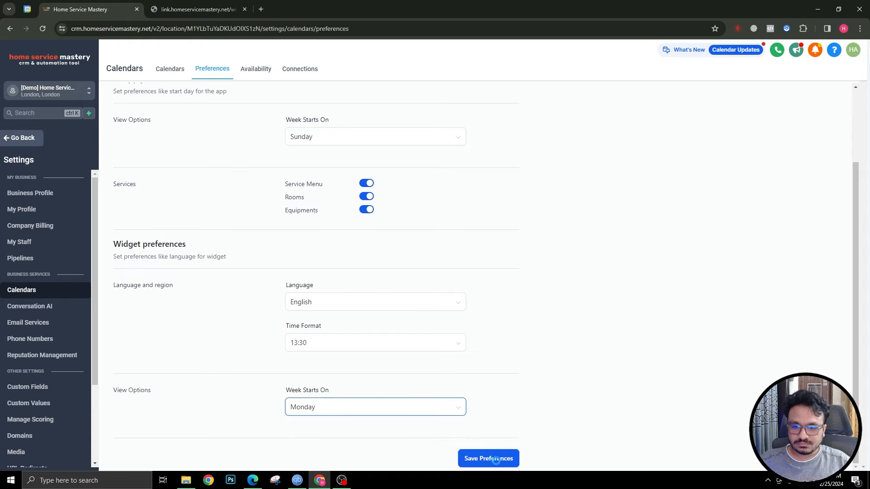
{"action": "left_click", "coordinate": [495, 459]}
{"action": "left_click", "coordinate": [187, 7]}
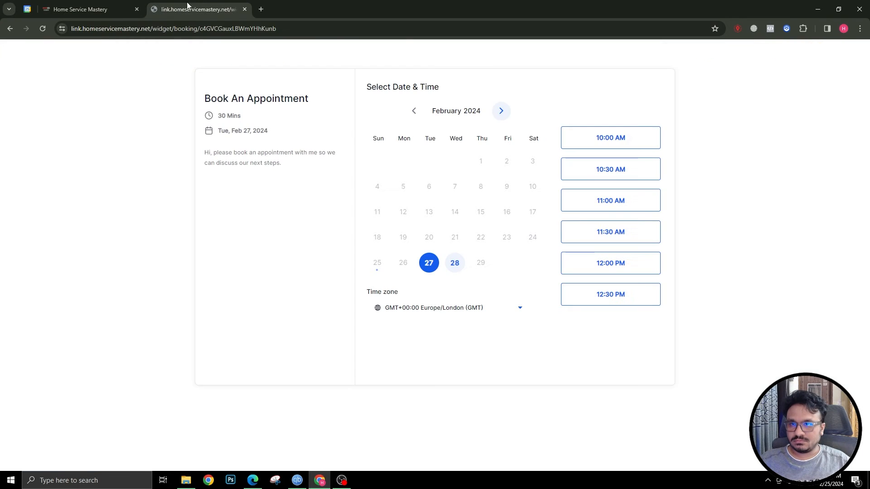
Reload the booking page to show Monday-start weeks with 24-hour slots, then return to Preferences
{"action": "left_click", "coordinate": [42, 29]}
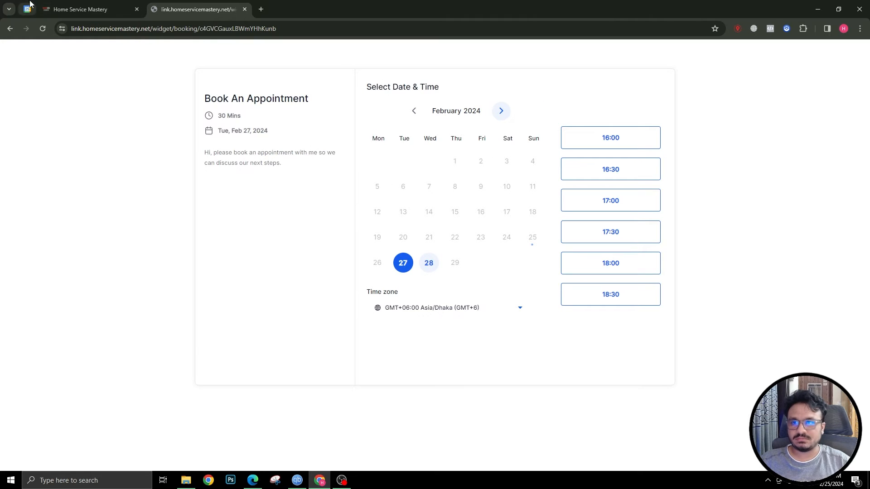
{"action": "left_click", "coordinate": [46, 8]}
{"action": "scroll", "coordinate": [294, 118], "scroll_direction": "up", "scroll_amount": 3}
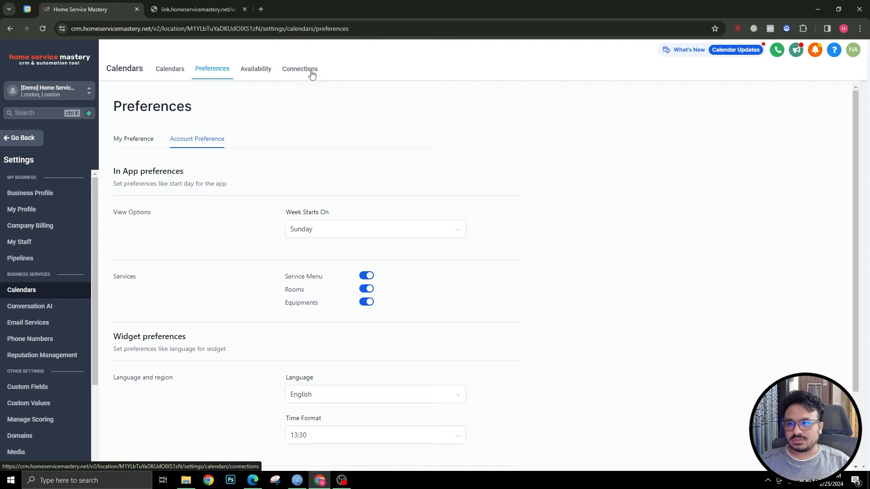
Open My Profile and review its meeting location, time zone and availability hours
{"action": "left_click", "coordinate": [34, 210]}
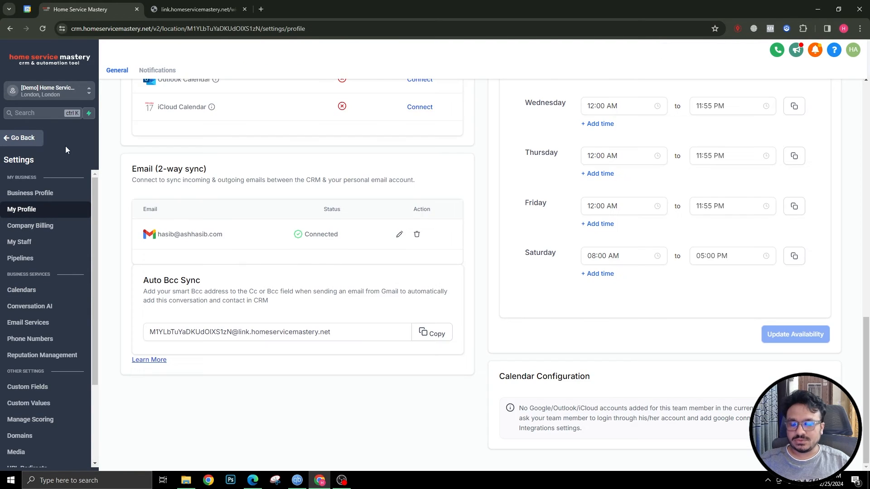
{"action": "scroll", "coordinate": [305, 265], "scroll_direction": "up", "scroll_amount": 4}
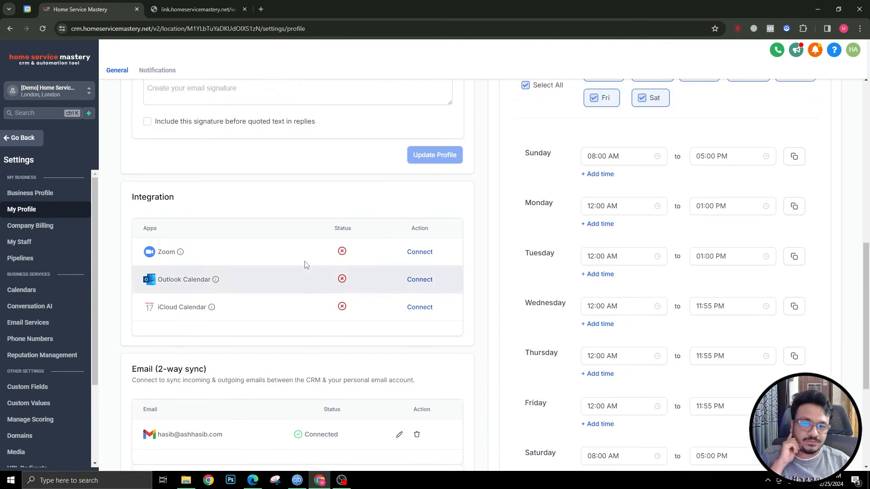
{"action": "scroll", "coordinate": [305, 265], "scroll_direction": "up", "scroll_amount": 10}
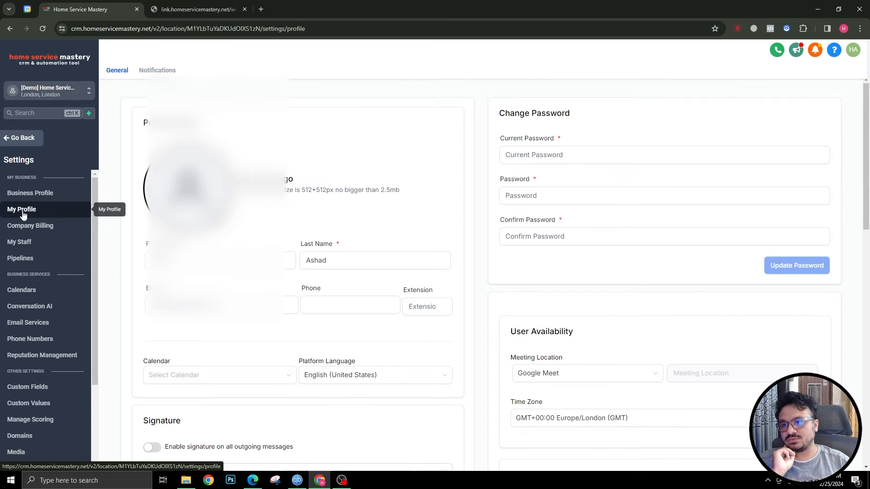
{"action": "scroll", "coordinate": [22, 211], "scroll_direction": "down", "scroll_amount": 5}
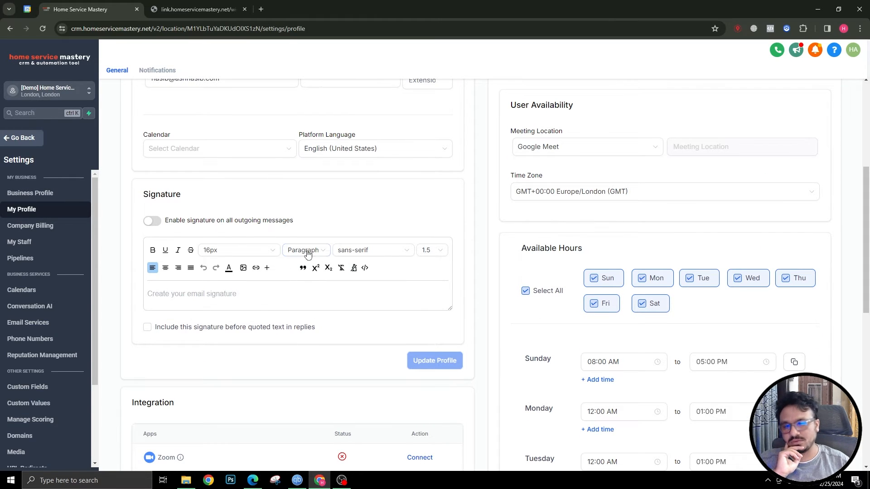
{"action": "scroll", "coordinate": [653, 252], "scroll_direction": "down", "scroll_amount": 8}
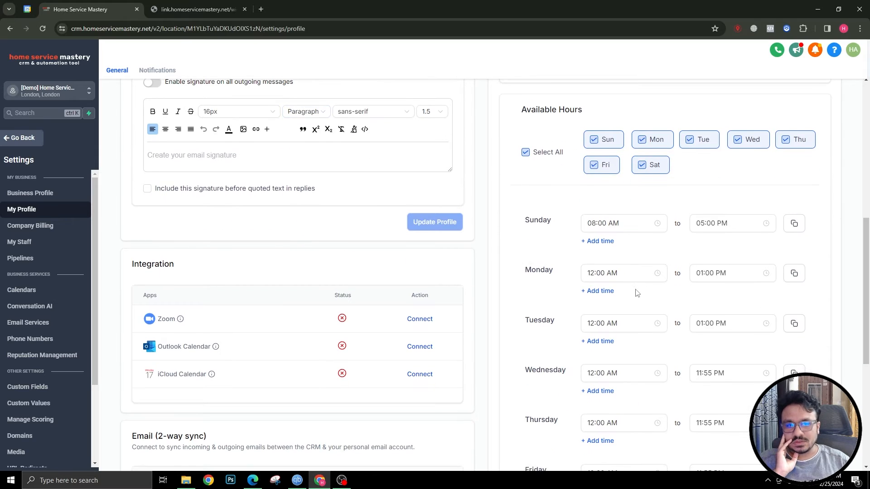
{"action": "scroll", "coordinate": [640, 288], "scroll_direction": "up", "scroll_amount": 5}
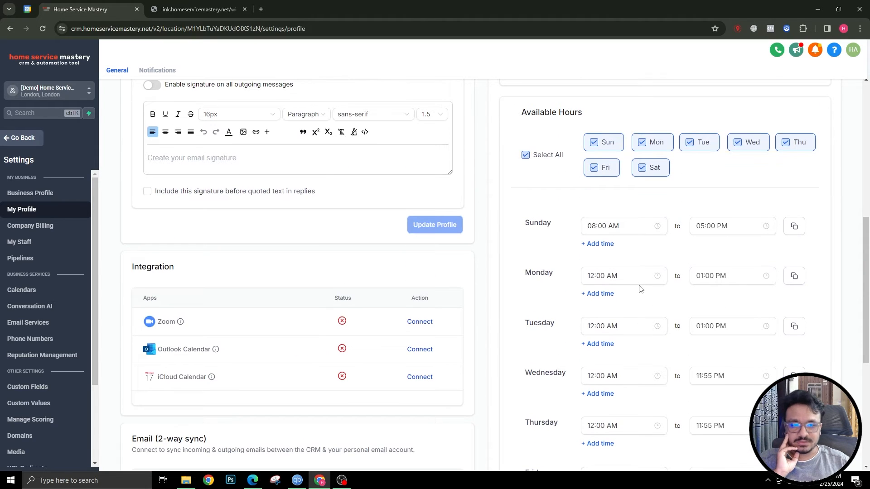
{"action": "scroll", "coordinate": [639, 285], "scroll_direction": "down", "scroll_amount": 2}
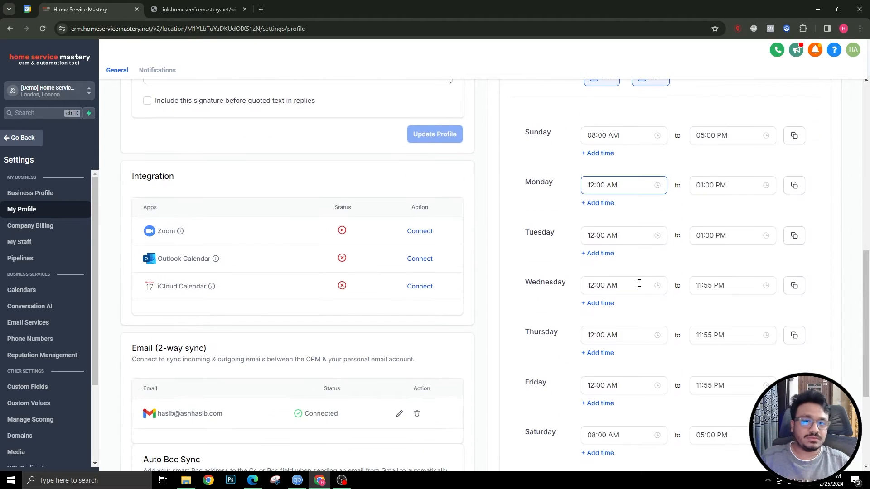
{"action": "scroll", "coordinate": [640, 284], "scroll_direction": "up", "scroll_amount": 2}
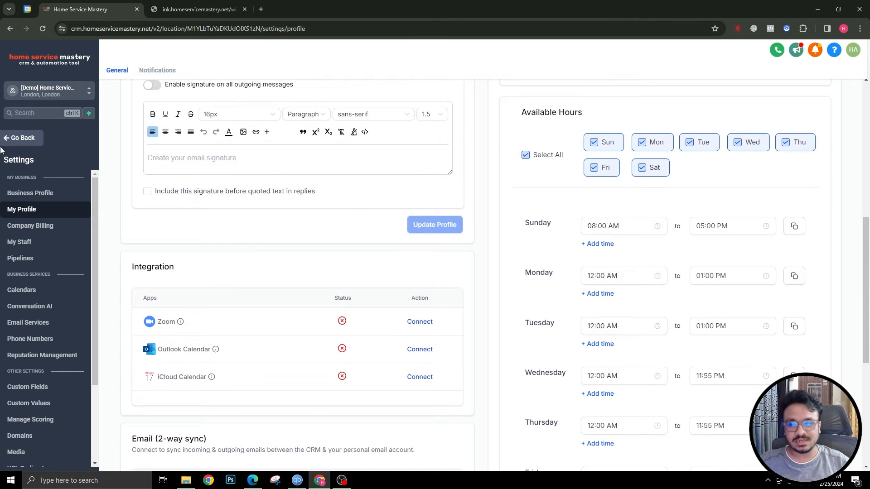
{"action": "scroll", "coordinate": [184, 323], "scroll_direction": "down", "scroll_amount": 2}
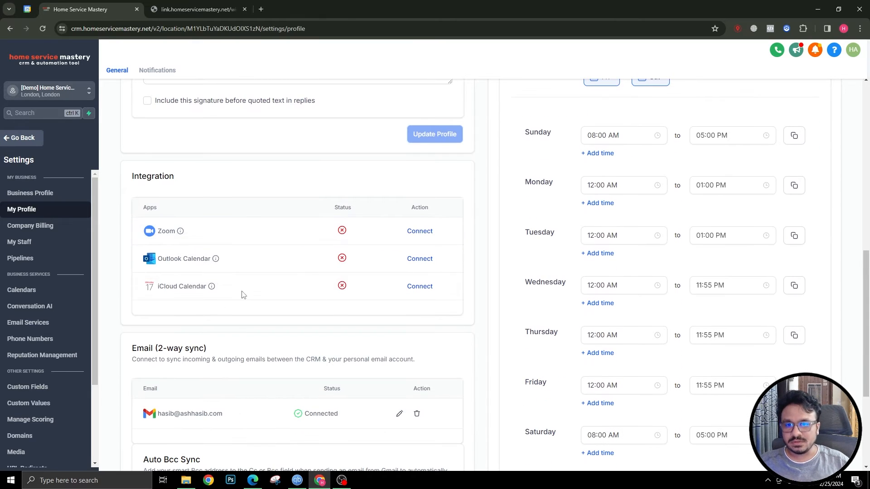
{"action": "scroll", "coordinate": [337, 254], "scroll_direction": "up", "scroll_amount": 6}
{"action": "scroll", "coordinate": [322, 257], "scroll_direction": "down", "scroll_amount": 4}
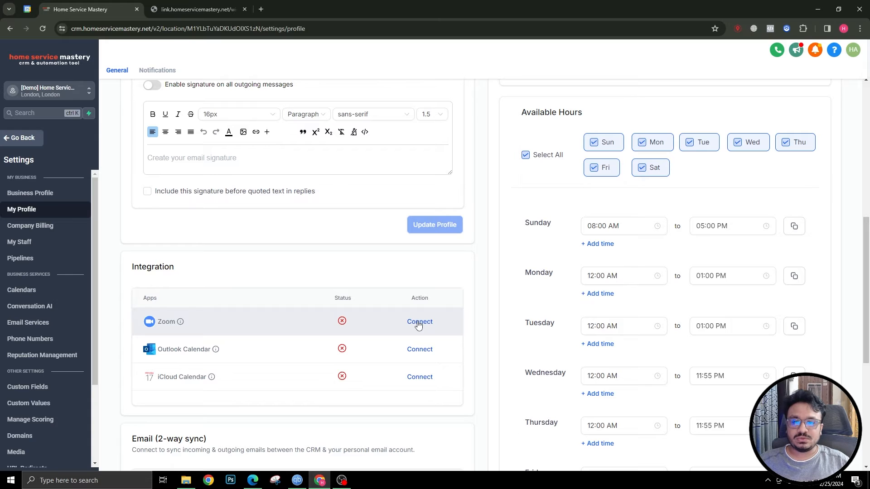
Try connecting Zoom, close the blank popup, and go back to the staff list
{"action": "left_click", "coordinate": [417, 322]}
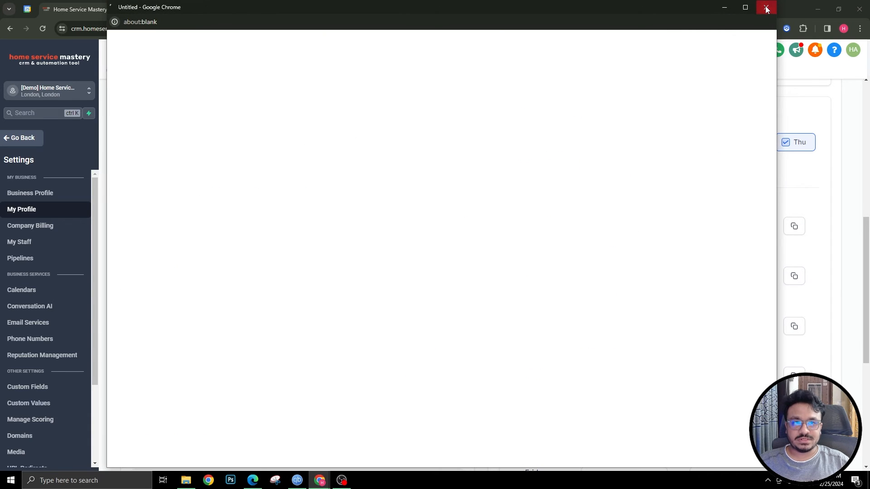
{"action": "left_click", "coordinate": [766, 9]}
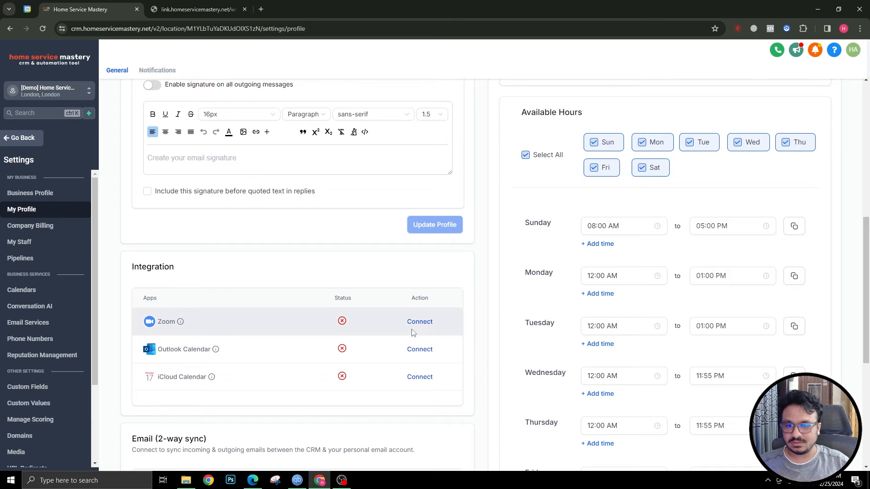
{"action": "scroll", "coordinate": [407, 326], "scroll_direction": "up", "scroll_amount": 6}
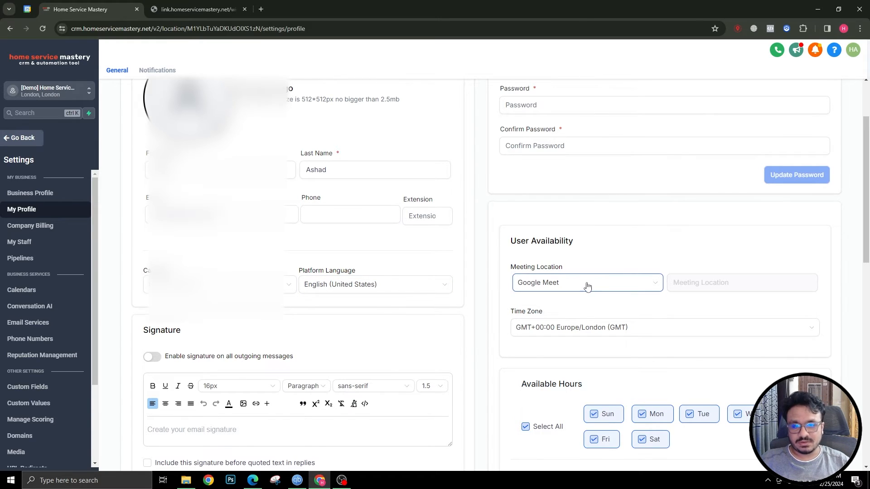
{"action": "scroll", "coordinate": [496, 273], "scroll_direction": "up", "scroll_amount": 2}
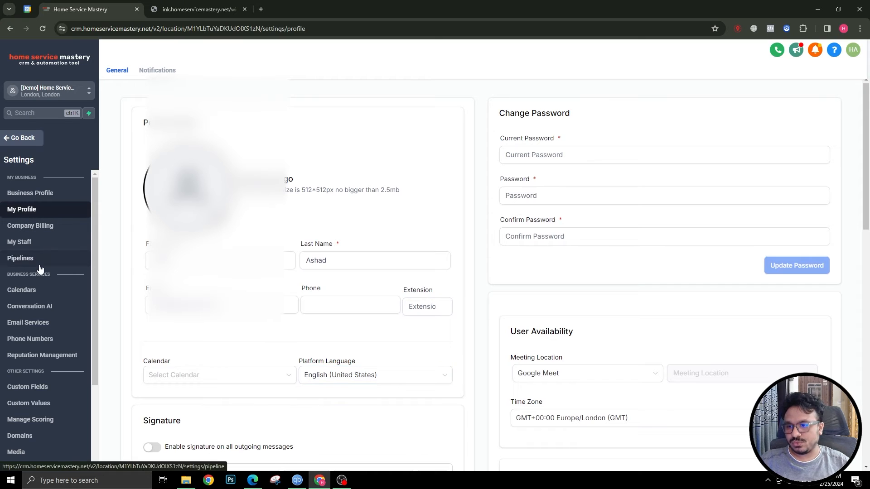
{"action": "left_click", "coordinate": [28, 243]}
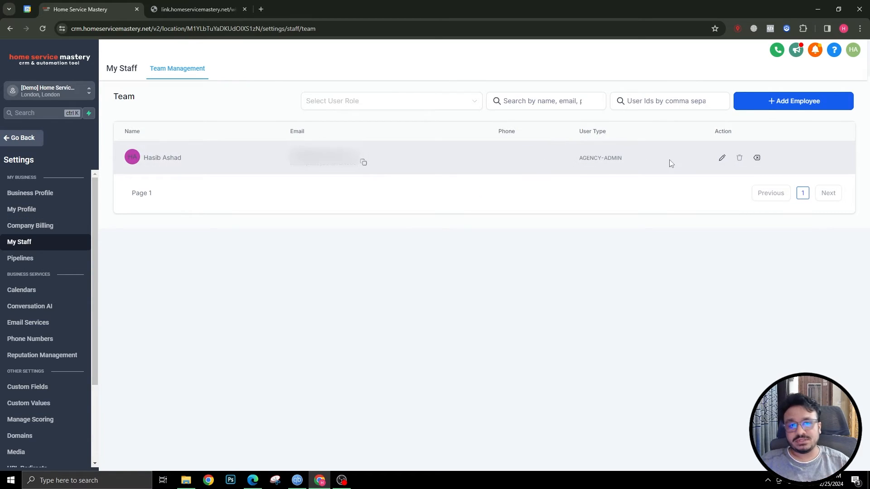
Open the team member's edit form, expand its calendar configuration, then close it without changes
{"action": "left_click", "coordinate": [723, 158]}
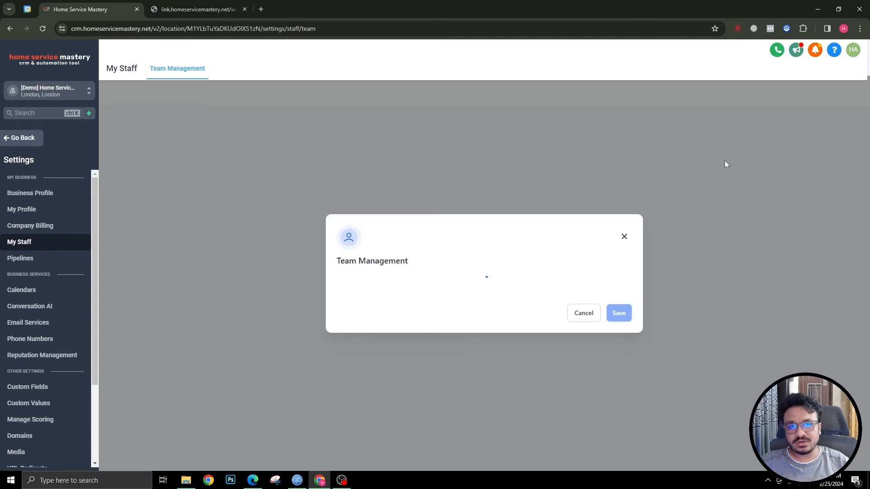
{"action": "scroll", "coordinate": [510, 228], "scroll_direction": "down", "scroll_amount": 10}
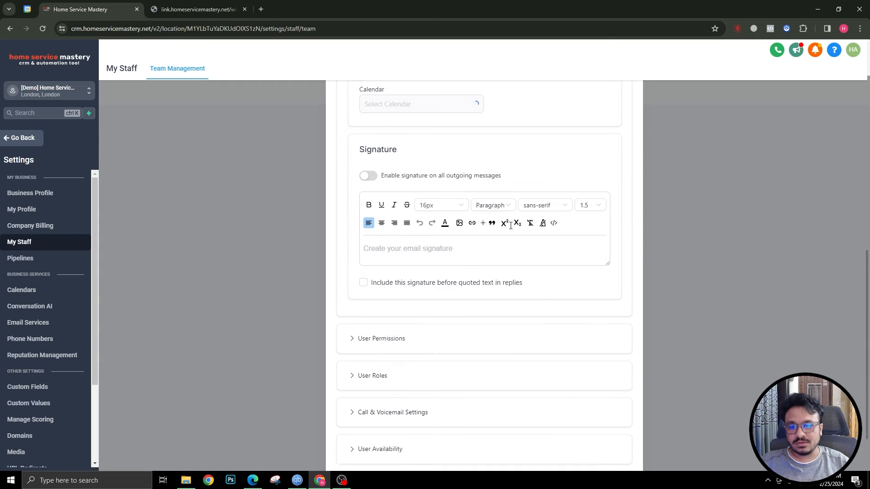
{"action": "left_click", "coordinate": [372, 421]}
{"action": "scroll", "coordinate": [374, 414], "scroll_direction": "down", "scroll_amount": 6}
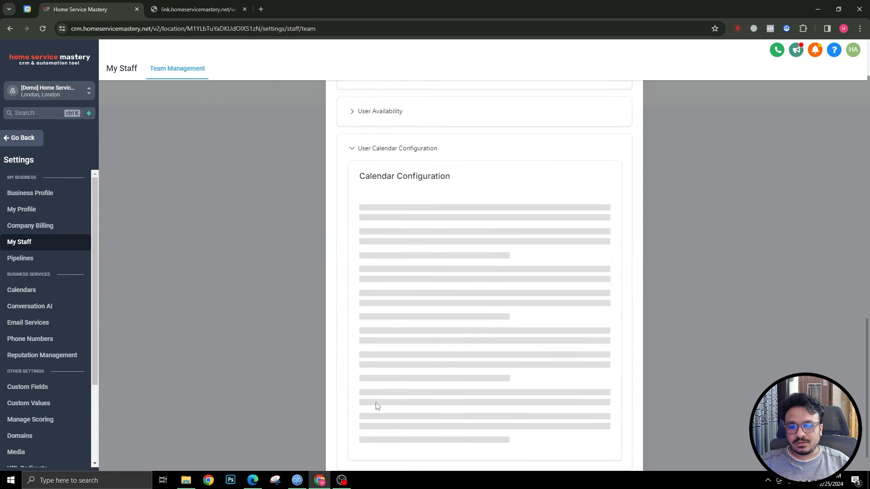
{"action": "scroll", "coordinate": [396, 371], "scroll_direction": "up", "scroll_amount": 4}
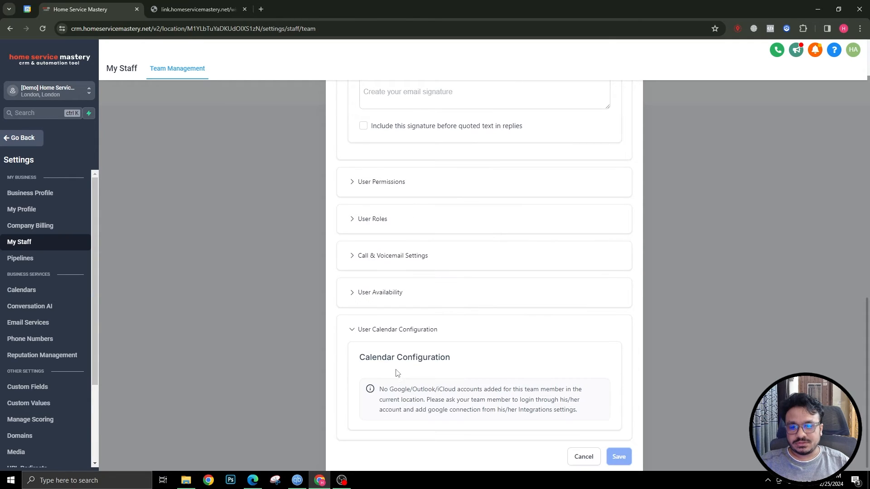
{"action": "scroll", "coordinate": [493, 384], "scroll_direction": "up", "scroll_amount": 10}
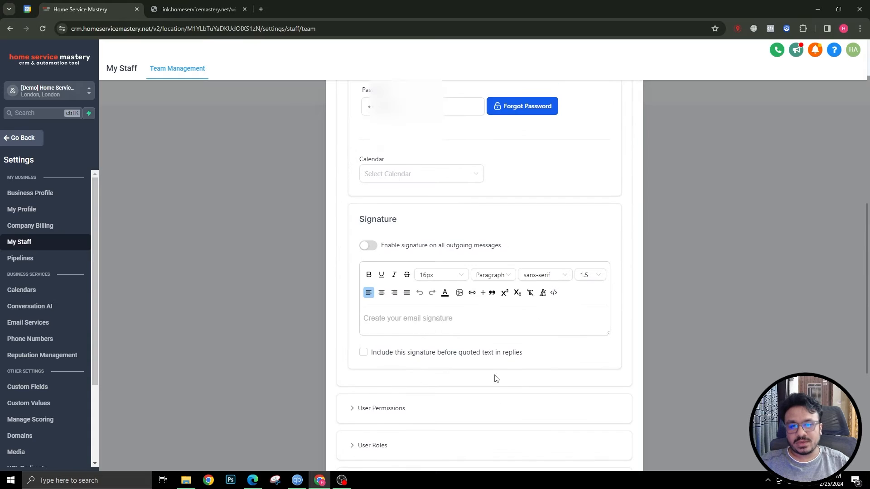
{"action": "left_click", "coordinate": [625, 98]}
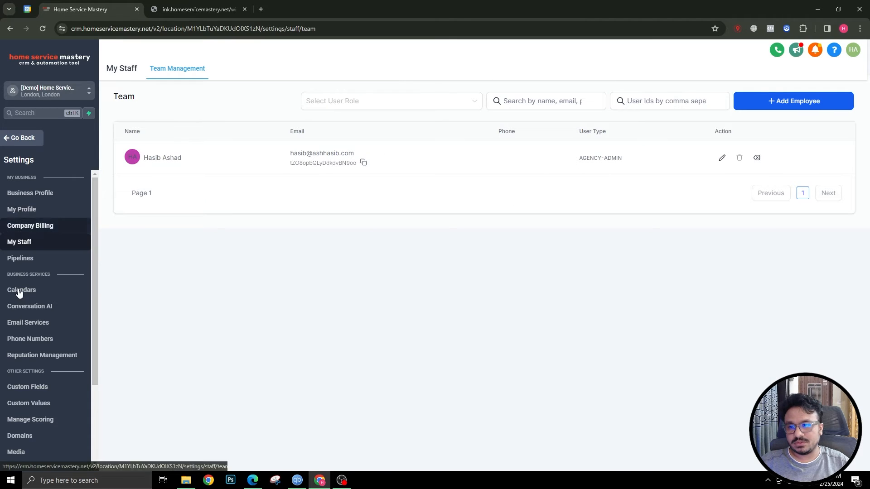
{"action": "scroll", "coordinate": [31, 362], "scroll_direction": "down", "scroll_amount": 2}
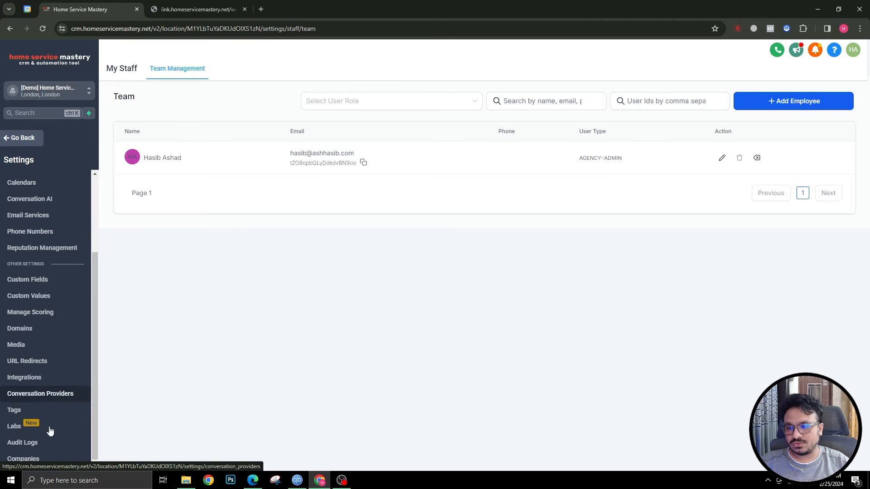
Sign in with Google on the Integrations page and allow Lead Connector access
{"action": "left_click", "coordinate": [29, 380]}
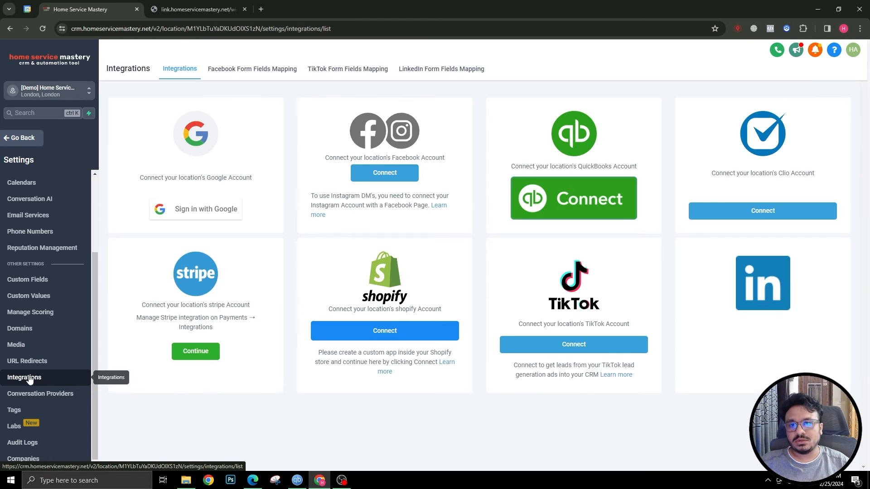
{"action": "left_click", "coordinate": [178, 212]}
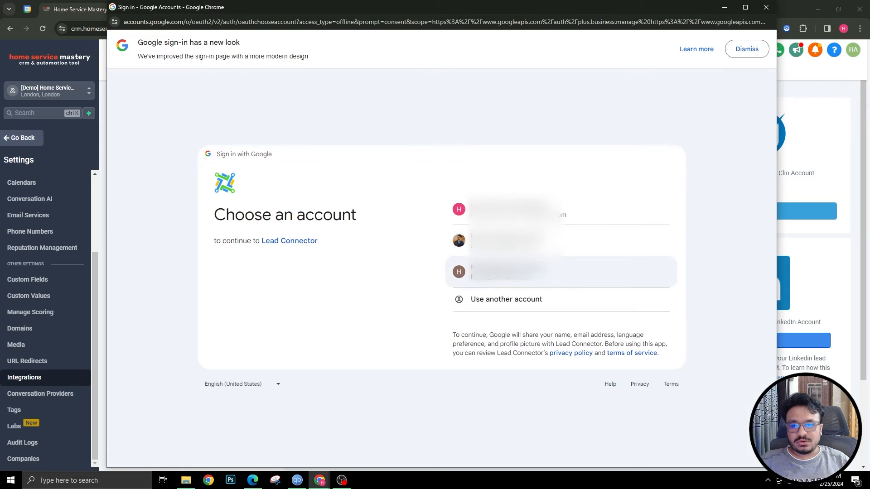
{"action": "left_click", "coordinate": [489, 272]}
{"action": "left_click", "coordinate": [529, 320]}
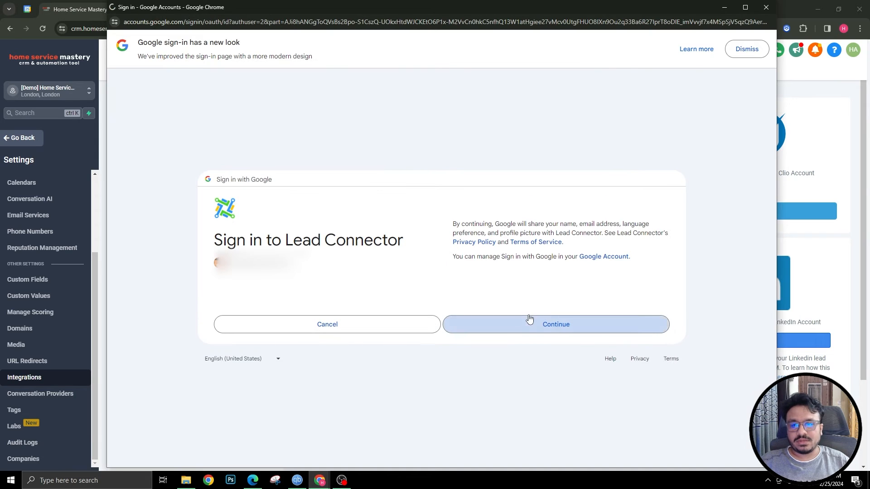
{"action": "scroll", "coordinate": [543, 433], "scroll_direction": "down", "scroll_amount": 3}
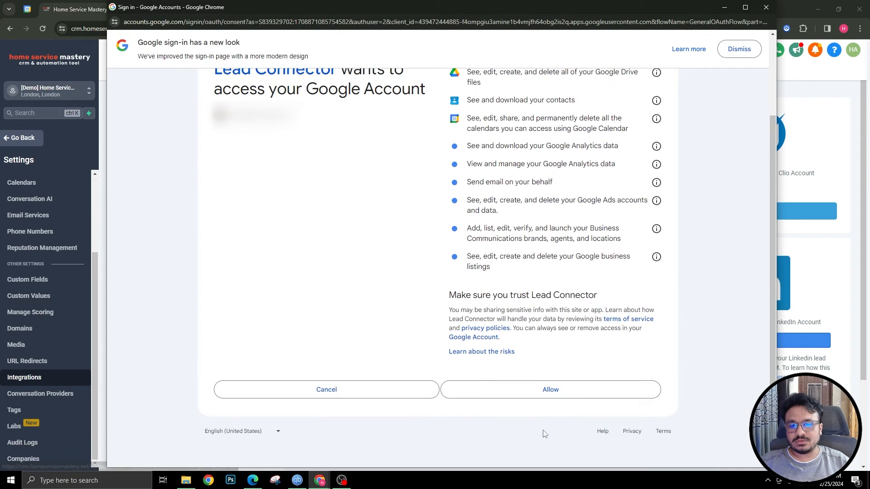
{"action": "left_click", "coordinate": [561, 386]}
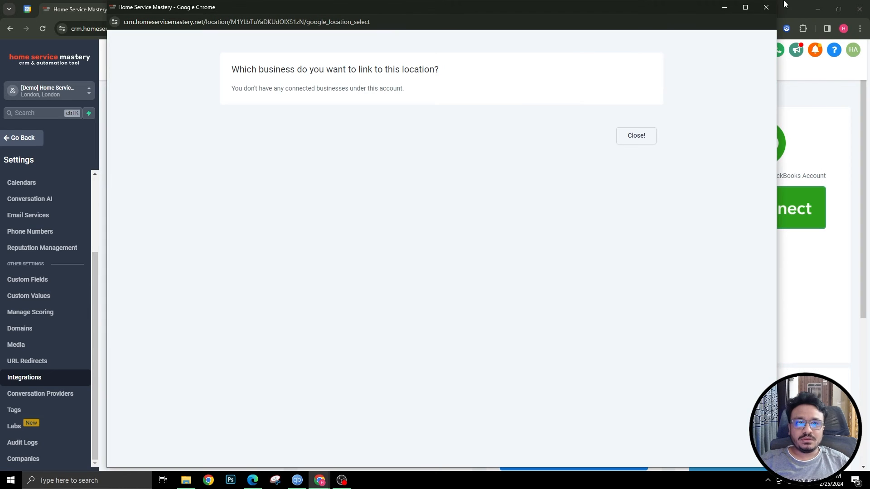
{"action": "left_click", "coordinate": [766, 7]}
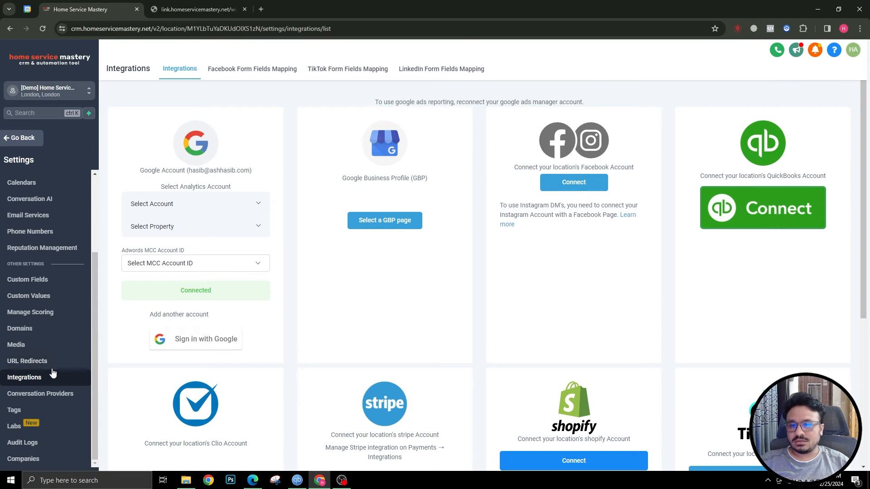
{"action": "scroll", "coordinate": [55, 302], "scroll_direction": "up", "scroll_amount": 3}
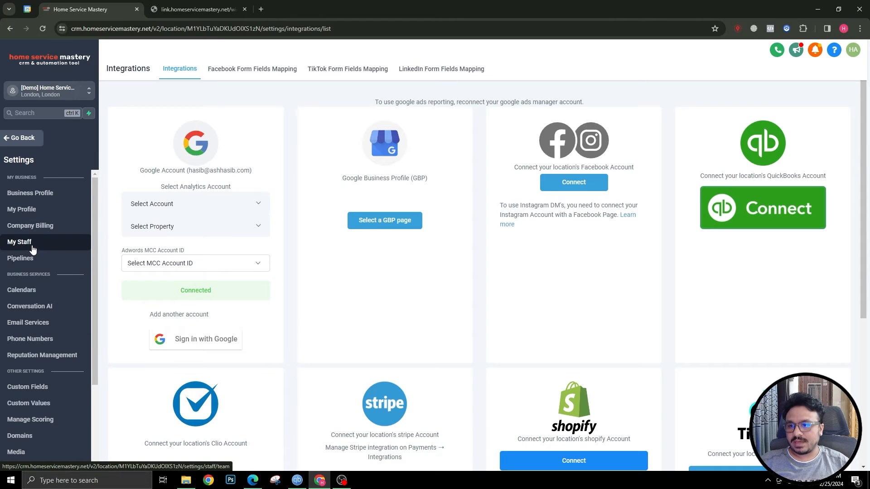
Open the staff member's User Calendar Configuration, which shows no calendar selected for sync
{"action": "left_click", "coordinate": [19, 241]}
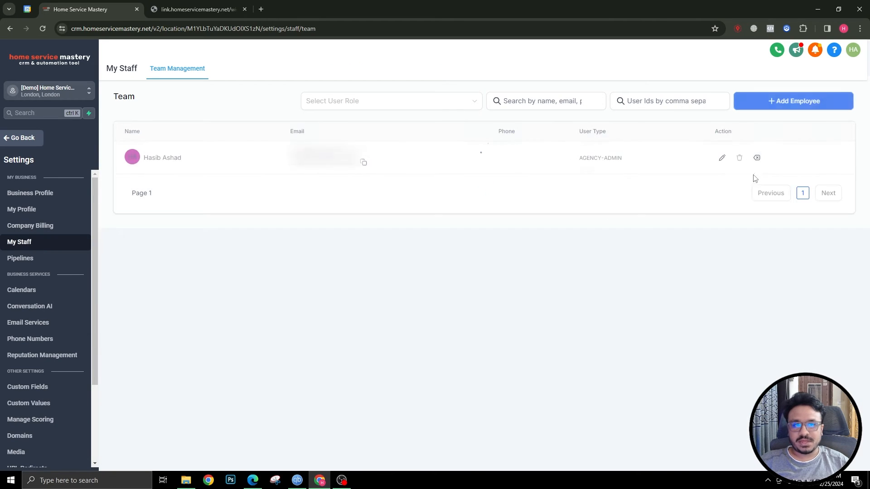
{"action": "left_click", "coordinate": [725, 165]}
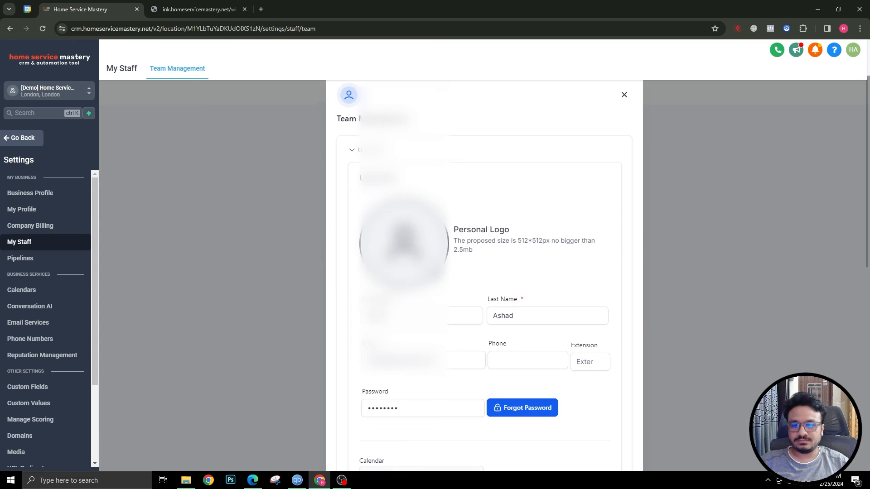
{"action": "scroll", "coordinate": [406, 351], "scroll_direction": "down", "scroll_amount": 10}
{"action": "left_click", "coordinate": [390, 428]}
{"action": "scroll", "coordinate": [380, 399], "scroll_direction": "down", "scroll_amount": 5}
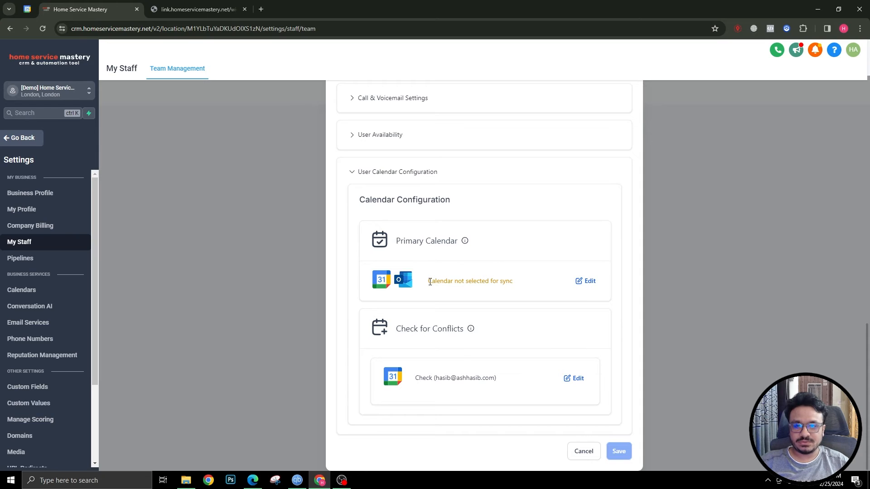
{"action": "left_click_drag", "start_coordinate": [429, 282], "coordinate": [520, 288]}
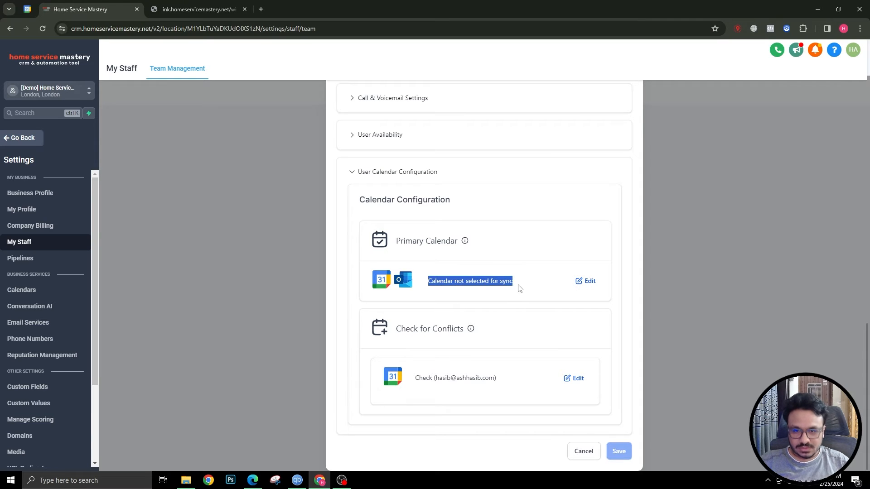
{"action": "left_click", "coordinate": [469, 279]}
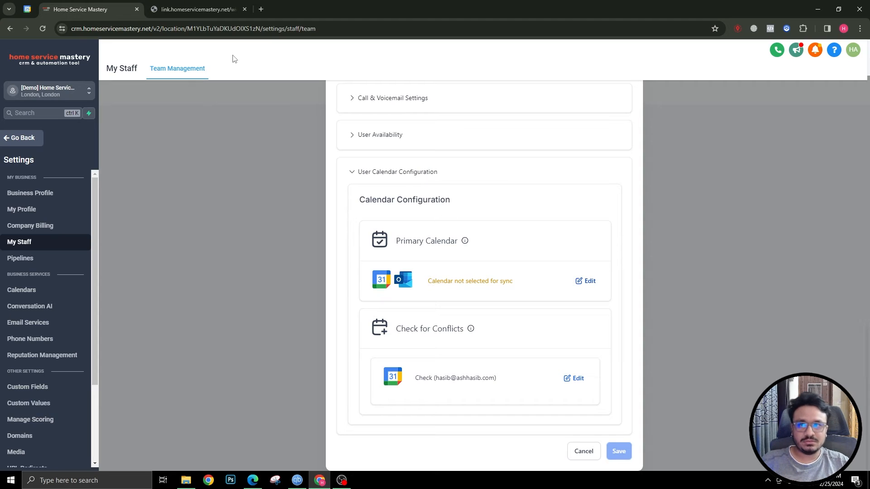
Compare the calendar configuration with the booking widget in the other browser tab
{"action": "left_click", "coordinate": [195, 10]}
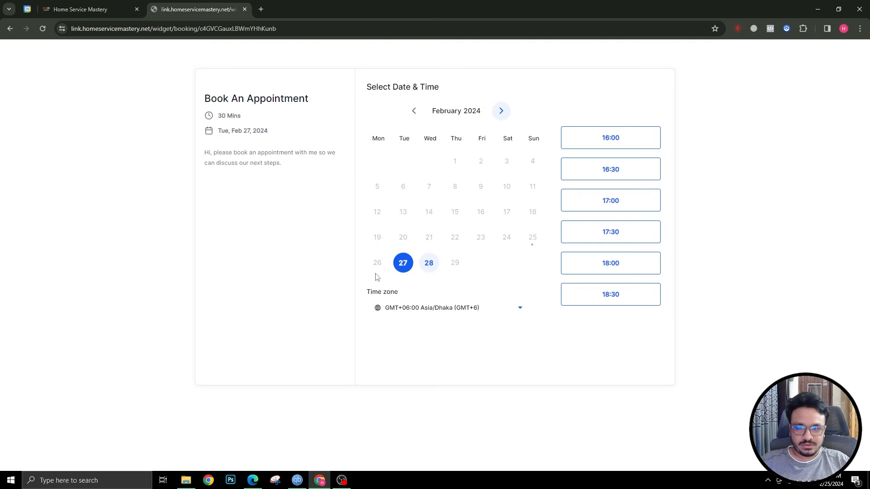
{"action": "left_click", "coordinate": [45, 8]}
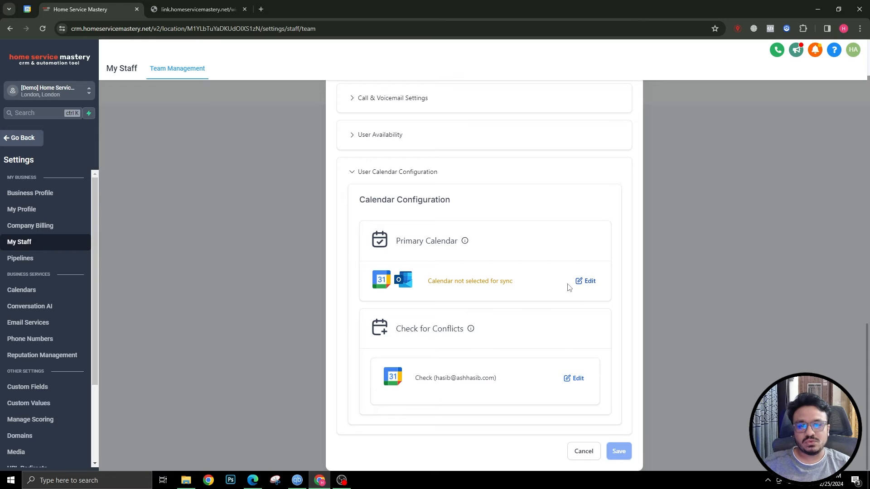
{"action": "left_click", "coordinate": [185, 4]}
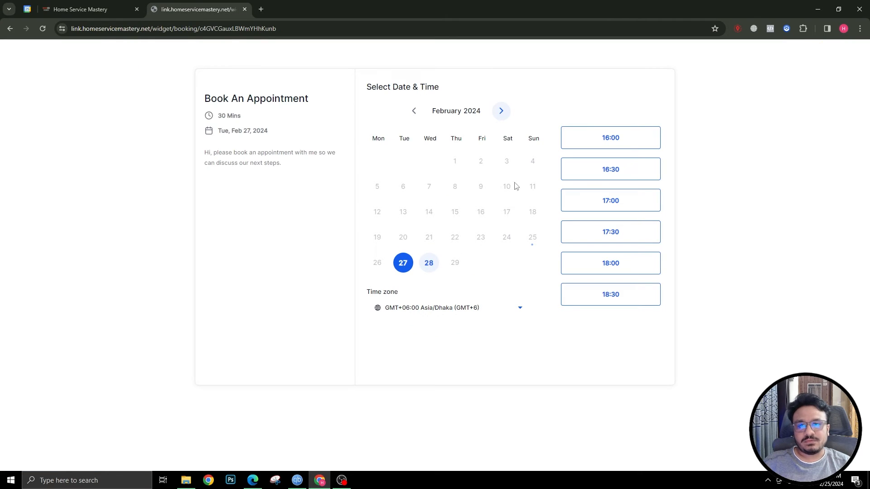
{"action": "left_click", "coordinate": [104, 7]}
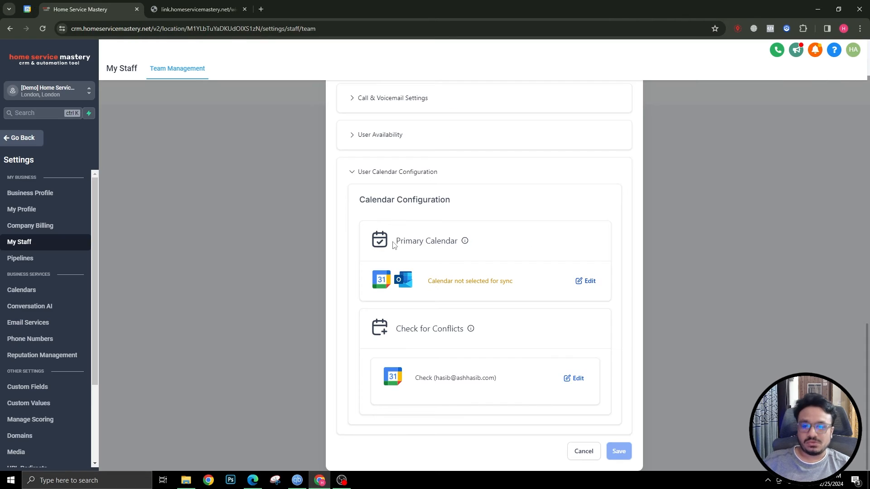
Set the Google calendar as primary, allow contact creation for Book An Appointment, and save
{"action": "left_click", "coordinate": [580, 280]}
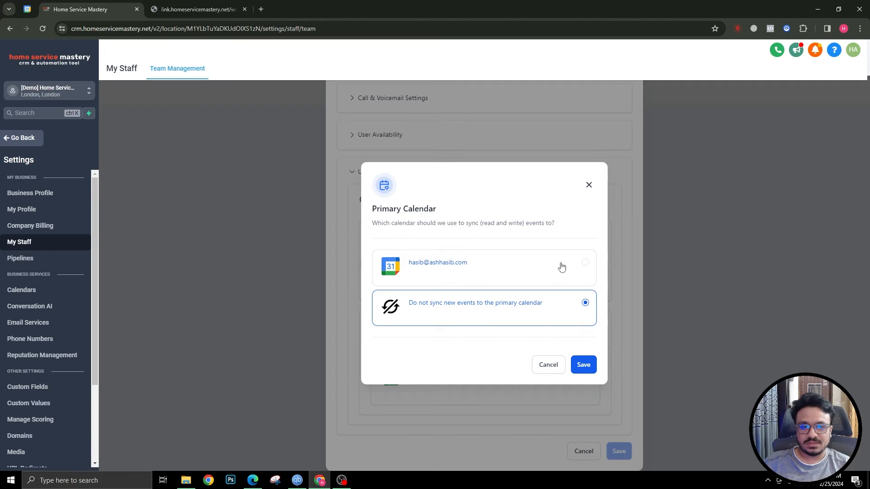
{"action": "left_click", "coordinate": [562, 267]}
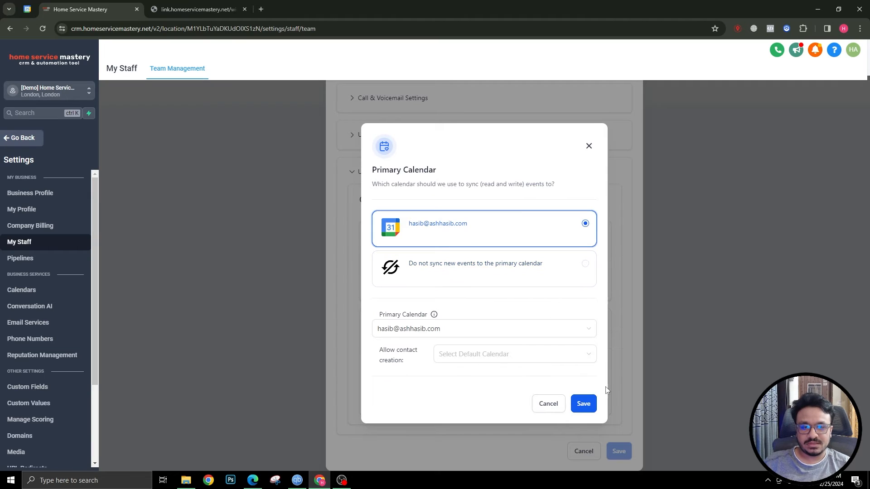
{"action": "left_click", "coordinate": [516, 357]}
{"action": "left_click", "coordinate": [498, 378]}
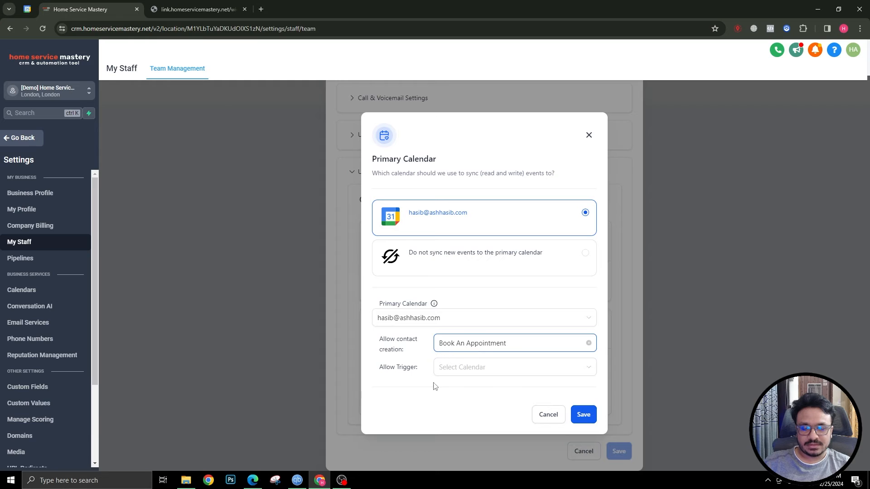
{"action": "left_click", "coordinate": [588, 420]}
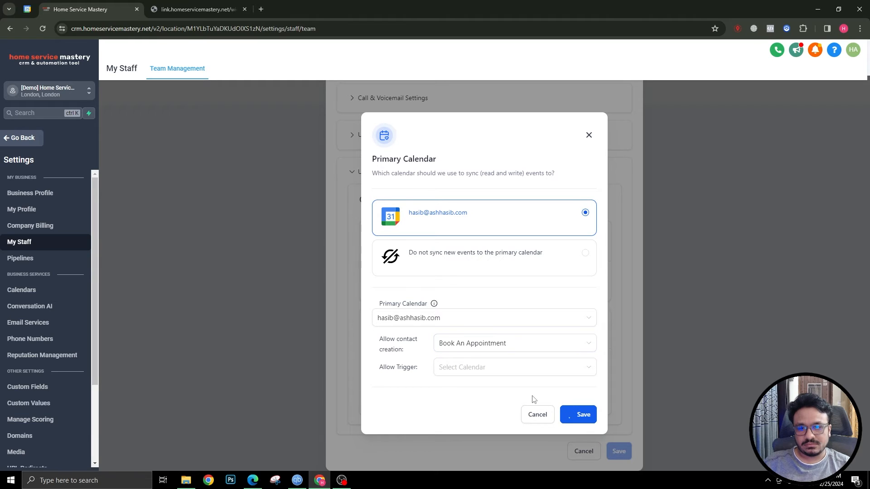
{"action": "scroll", "coordinate": [532, 377], "scroll_direction": "down", "scroll_amount": 2}
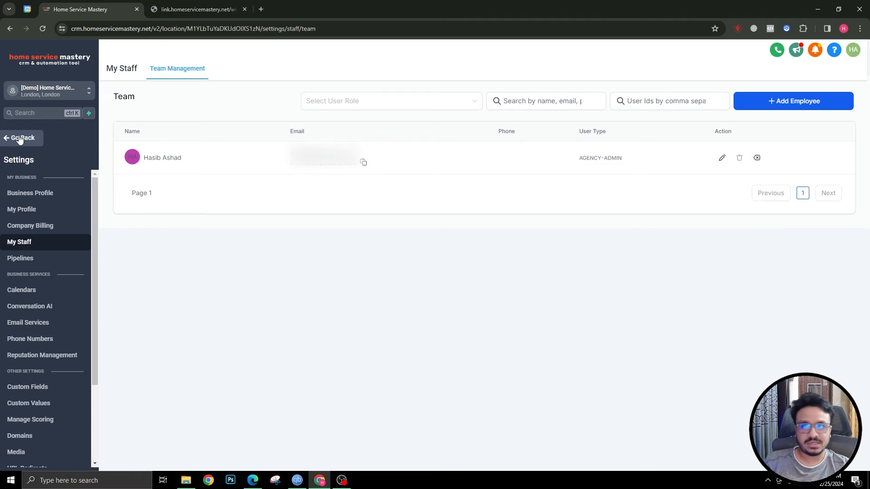
Create a new workflow in Automation > Workflows from the Appointment Confirmation + Reminder recipe
{"action": "left_click", "coordinate": [20, 143]}
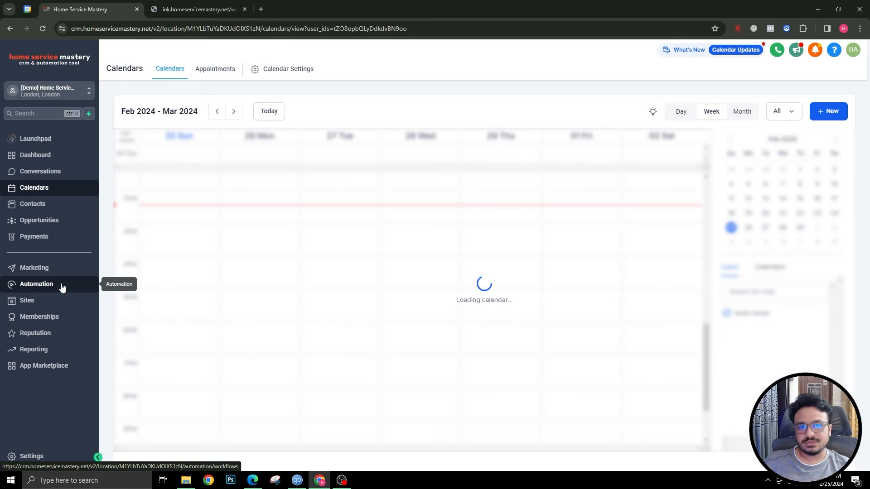
{"action": "left_click", "coordinate": [52, 285]}
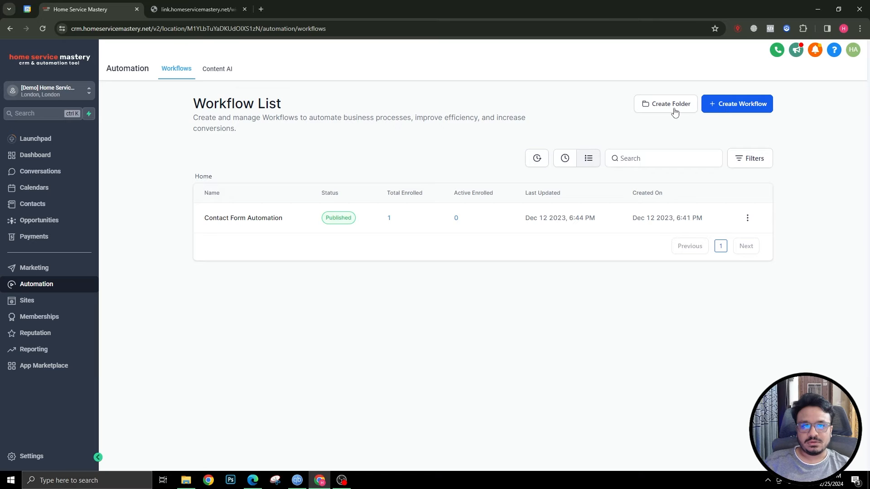
{"action": "left_click", "coordinate": [733, 103]}
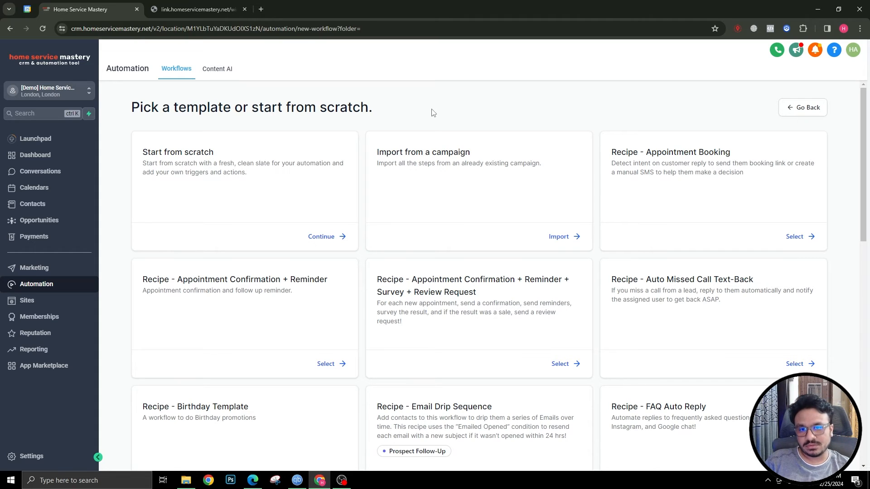
{"action": "left_click", "coordinate": [213, 12]}
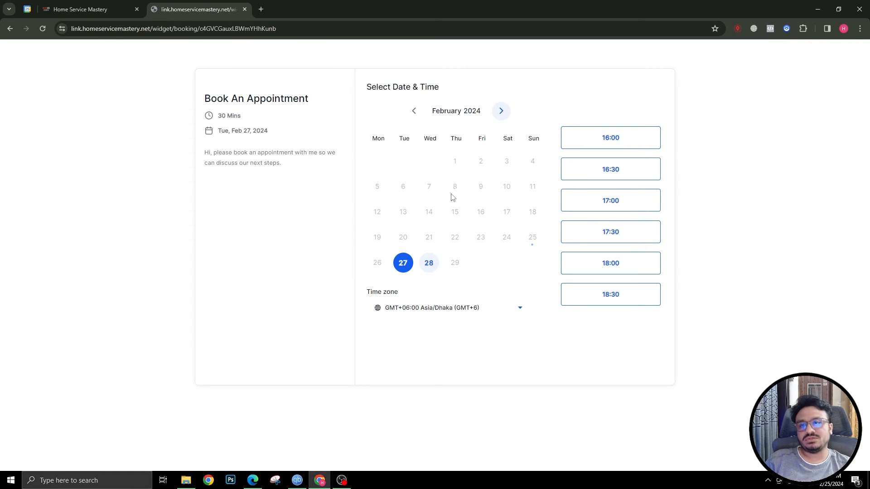
{"action": "left_click", "coordinate": [83, 9]}
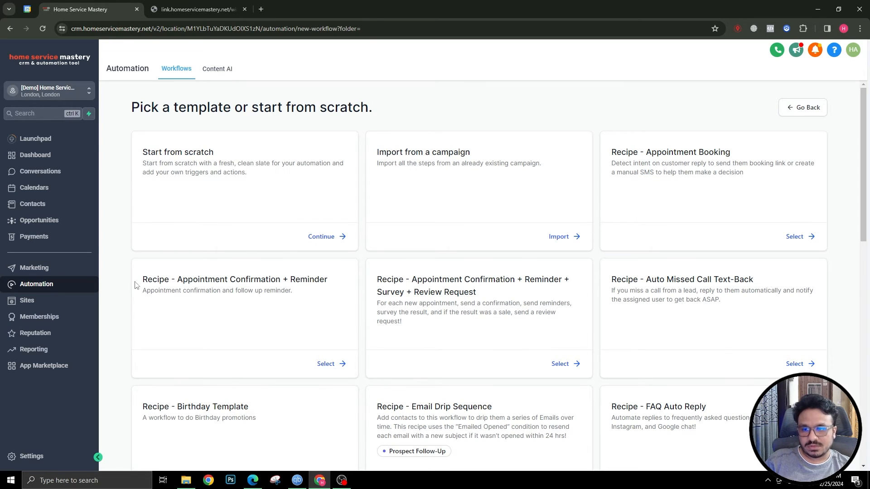
{"action": "left_click_drag", "start_coordinate": [152, 283], "coordinate": [332, 284]}
{"action": "left_click", "coordinate": [332, 286]}
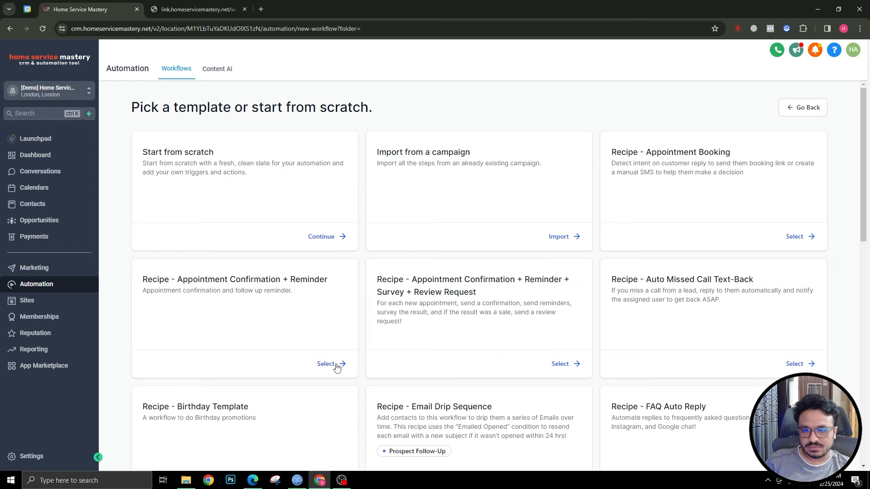
{"action": "left_click", "coordinate": [337, 365]}
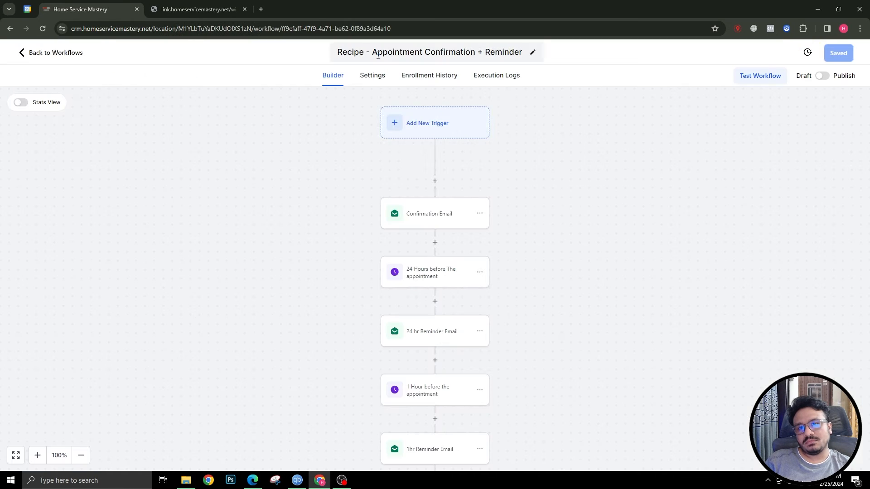
Remove the 'Recipe' prefix from the workflow title
{"action": "left_click_drag", "start_coordinate": [375, 52], "coordinate": [311, 53]}
{"action": "key", "text": "BackSpace"}
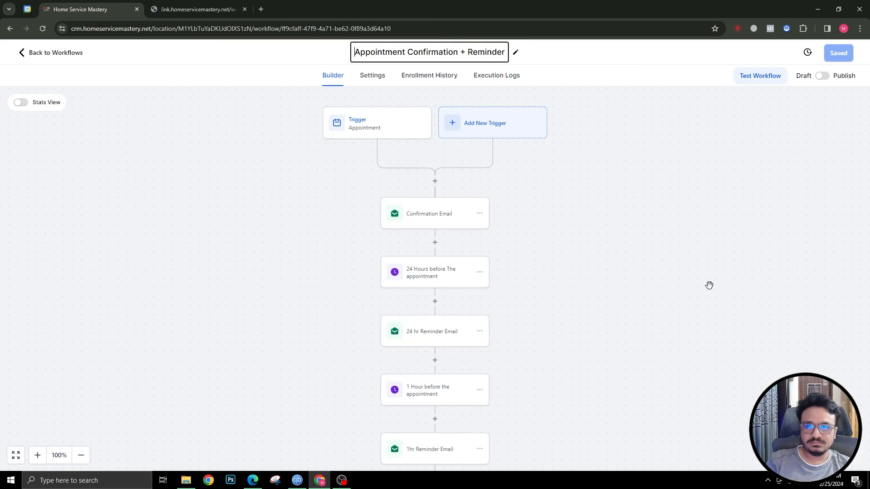
{"action": "key", "text": "Return"}
Open the Appointment trigger's settings to review its event type and status filters
{"action": "scroll", "coordinate": [312, 227], "scroll_direction": "down", "scroll_amount": 6}
{"action": "scroll", "coordinate": [317, 230], "scroll_direction": "up", "scroll_amount": 4}
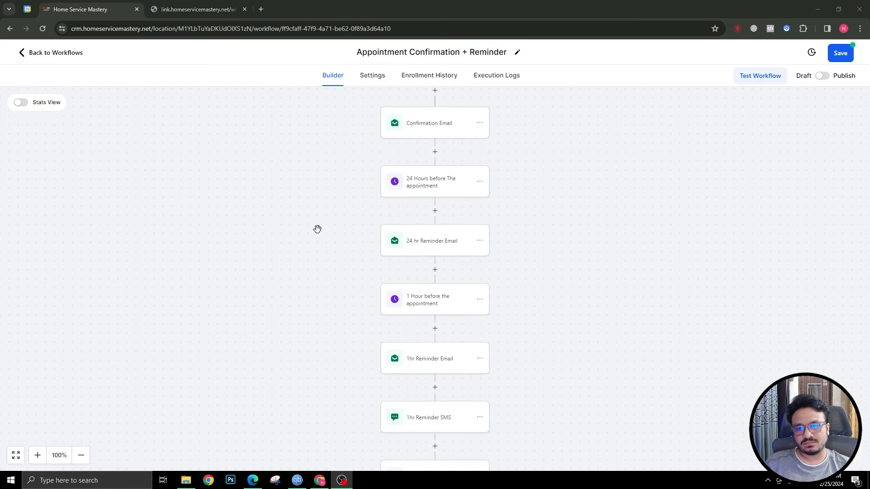
{"action": "scroll", "coordinate": [316, 229], "scroll_direction": "down", "scroll_amount": 8}
{"action": "scroll", "coordinate": [317, 230], "scroll_direction": "up", "scroll_amount": 7}
{"action": "scroll", "coordinate": [317, 229], "scroll_direction": "up", "scroll_amount": 4}
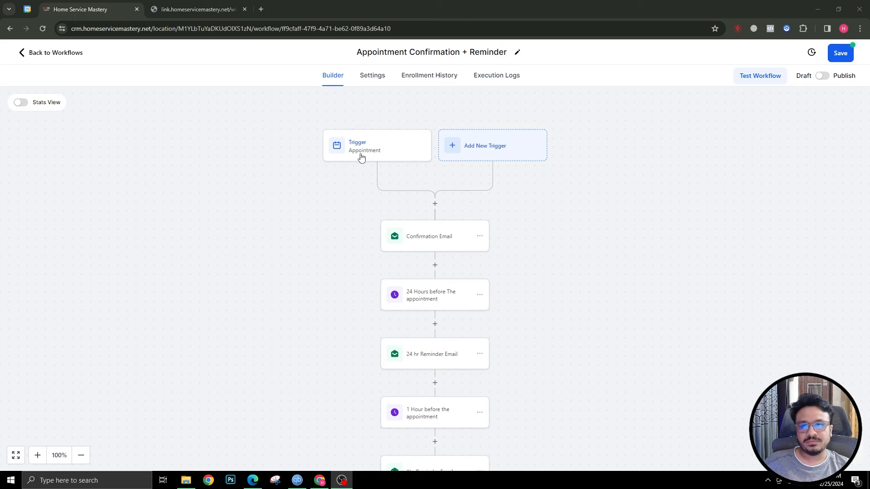
{"action": "scroll", "coordinate": [359, 157], "scroll_direction": "down", "scroll_amount": 3}
{"action": "scroll", "coordinate": [444, 226], "scroll_direction": "down", "scroll_amount": 3}
{"action": "scroll", "coordinate": [442, 363], "scroll_direction": "down", "scroll_amount": 3}
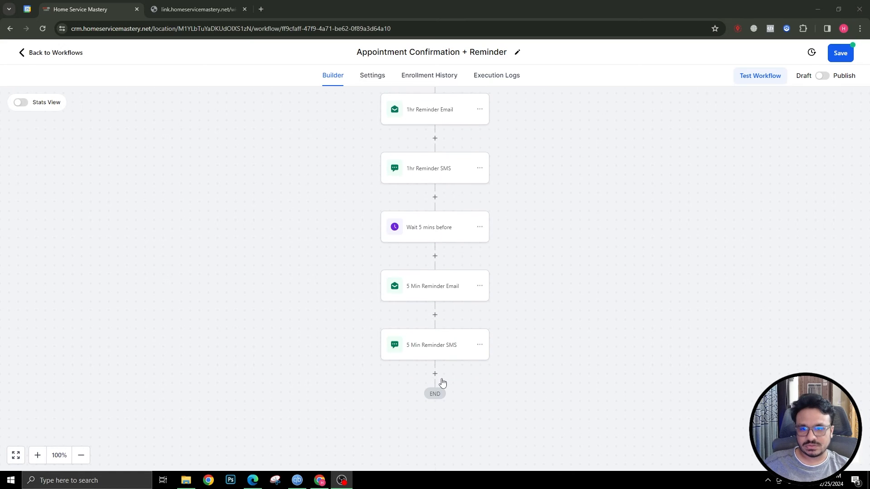
{"action": "scroll", "coordinate": [440, 381], "scroll_direction": "up", "scroll_amount": 7}
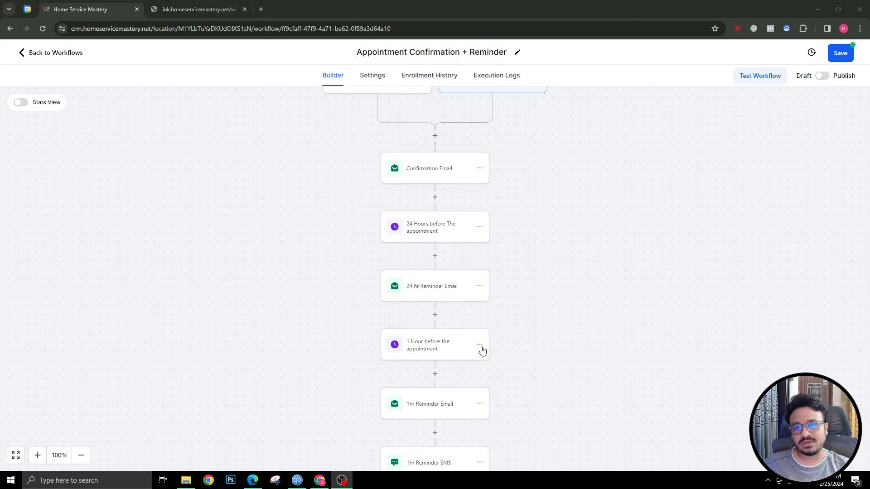
{"action": "scroll", "coordinate": [438, 333], "scroll_direction": "up", "scroll_amount": 3}
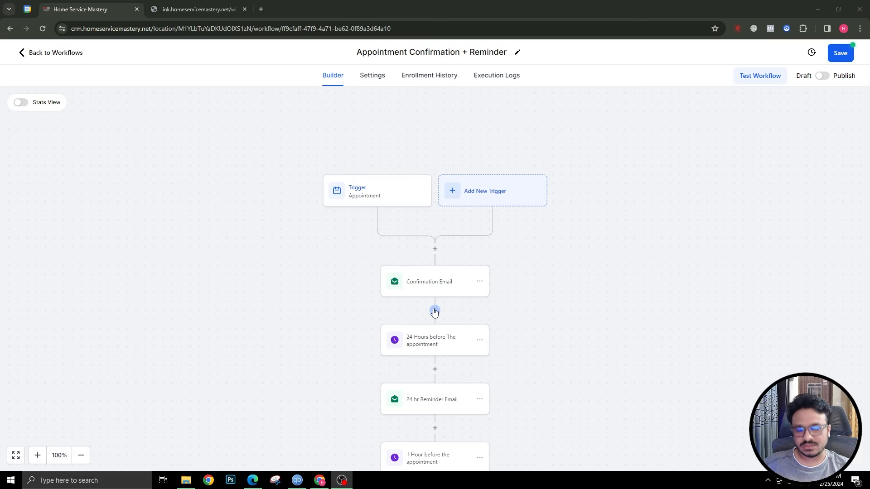
{"action": "scroll", "coordinate": [375, 314], "scroll_direction": "down", "scroll_amount": 2}
{"action": "scroll", "coordinate": [311, 227], "scroll_direction": "up", "scroll_amount": 3}
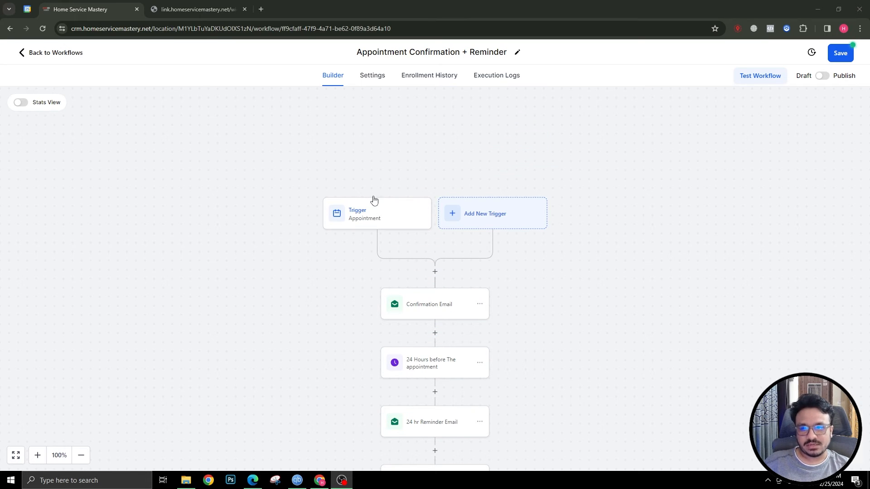
{"action": "scroll", "coordinate": [395, 207], "scroll_direction": "down", "scroll_amount": 2}
{"action": "left_click", "coordinate": [370, 152]}
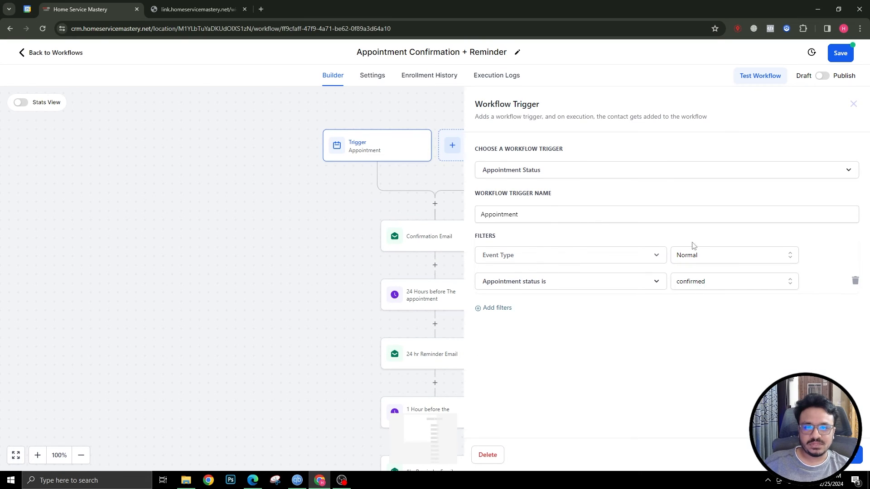
Add an 'In calendar' filter for Book An Appointment to the trigger and save it
{"action": "left_click", "coordinate": [500, 309]}
{"action": "left_click", "coordinate": [499, 307]}
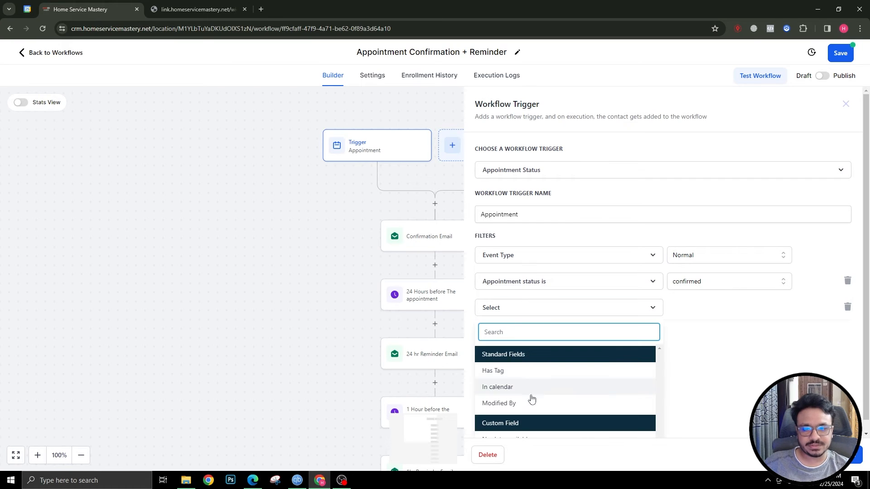
{"action": "left_click", "coordinate": [497, 395]}
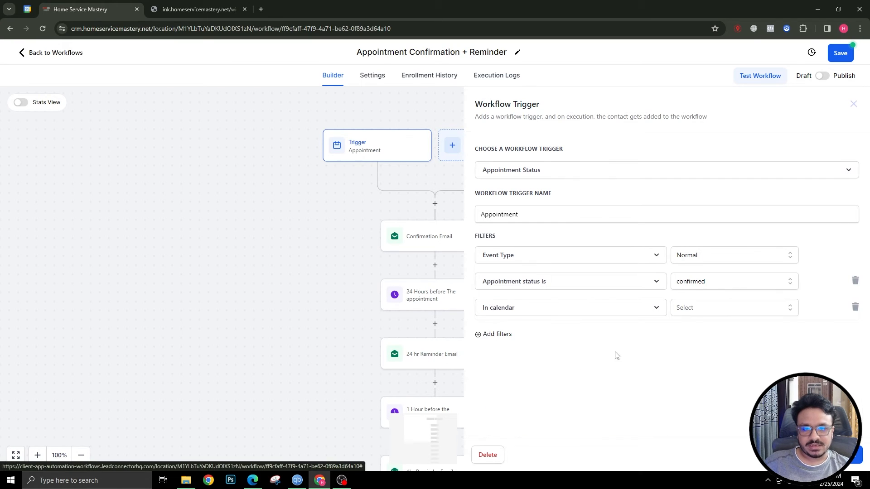
{"action": "left_click", "coordinate": [693, 308]}
{"action": "left_click", "coordinate": [696, 353]}
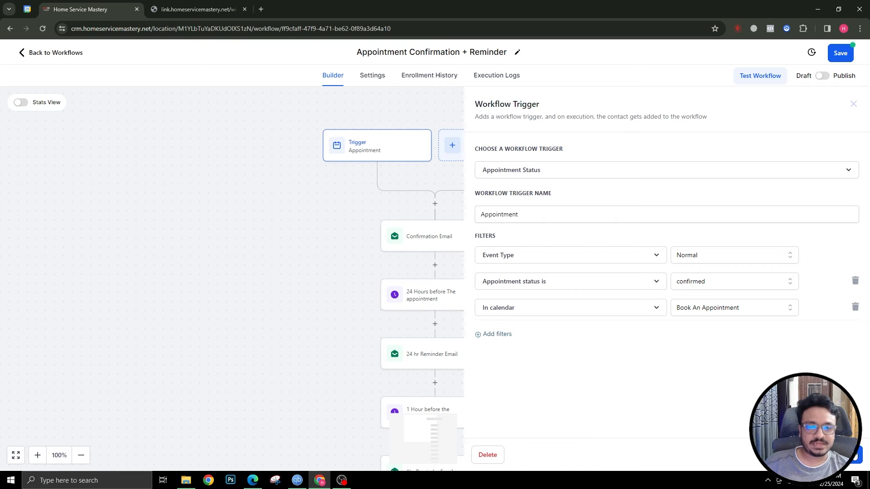
{"action": "left_click", "coordinate": [856, 456]}
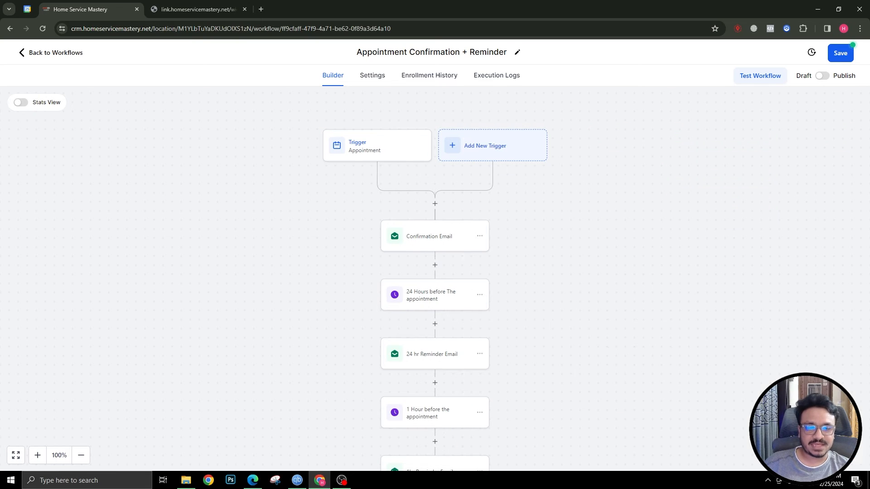
Save the workflow and open the Confirmation Email step
{"action": "left_click", "coordinate": [841, 54]}
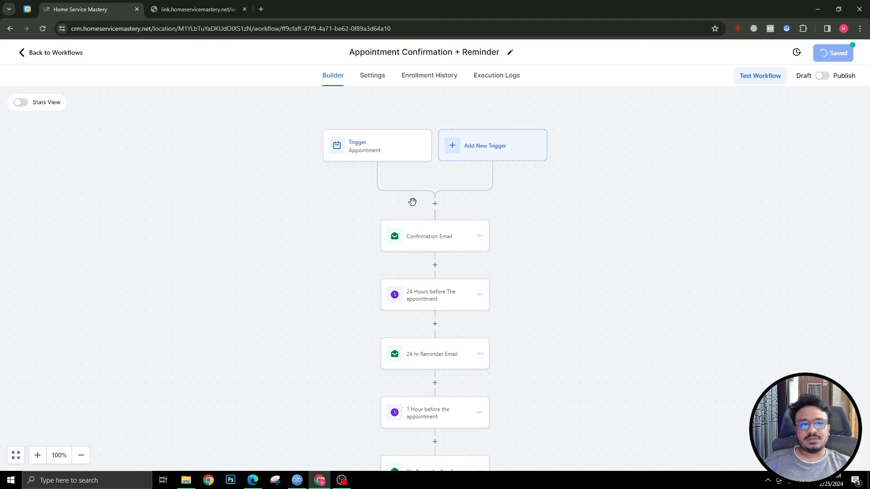
{"action": "scroll", "coordinate": [434, 202], "scroll_direction": "down", "scroll_amount": 1}
{"action": "left_click", "coordinate": [429, 195]}
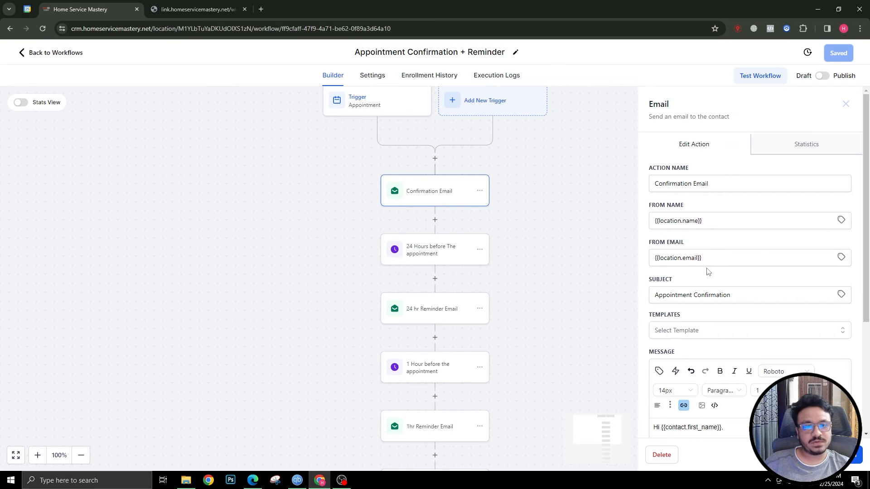
Delete the blank greeting line, the {{appointment.timezone}} field, and the word Zoom from the message
{"action": "scroll", "coordinate": [705, 271], "scroll_direction": "down", "scroll_amount": 3}
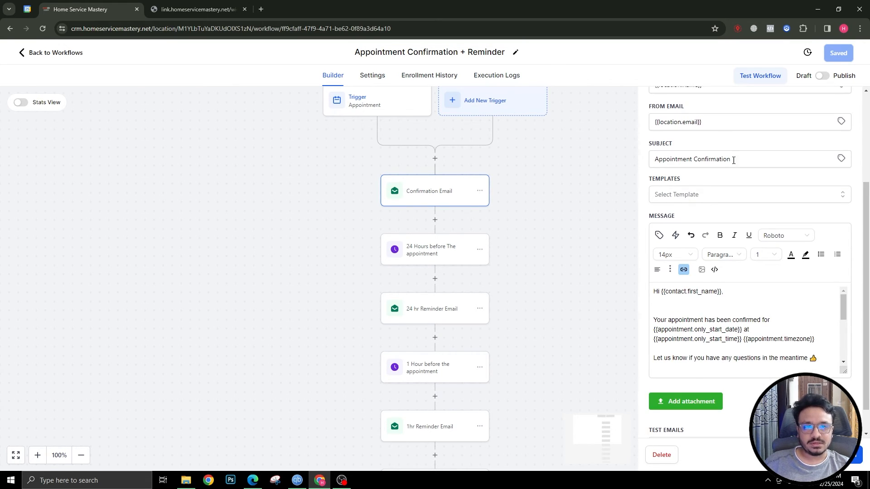
{"action": "left_click", "coordinate": [666, 305]}
{"action": "key", "text": "BackSpace"}
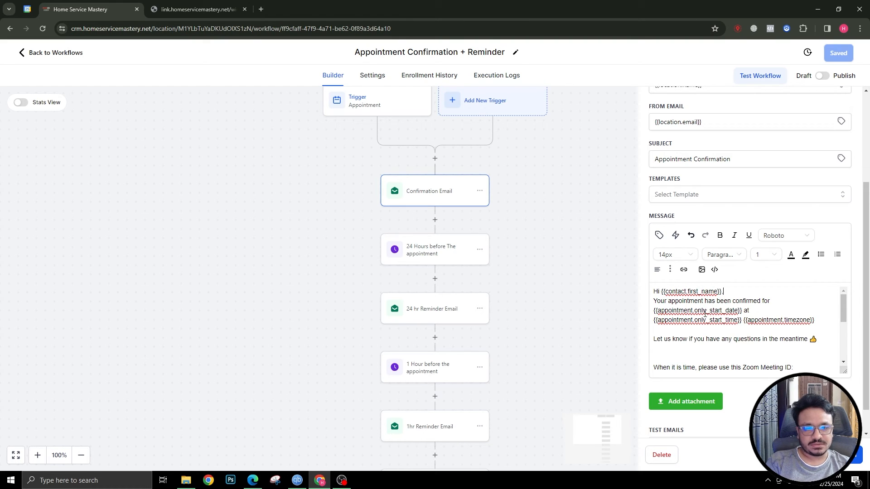
{"action": "left_click_drag", "start_coordinate": [743, 319], "coordinate": [819, 320]}
{"action": "key", "text": "BackSpace"}
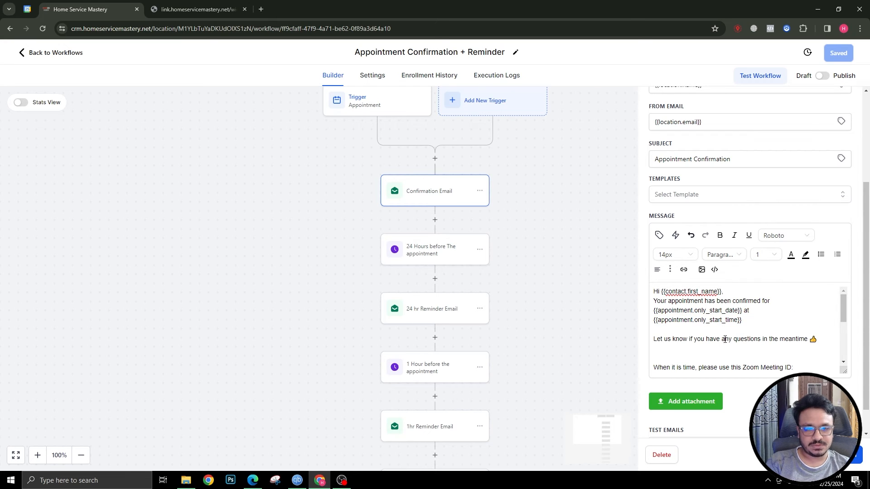
{"action": "key", "text": "BackSpace"}
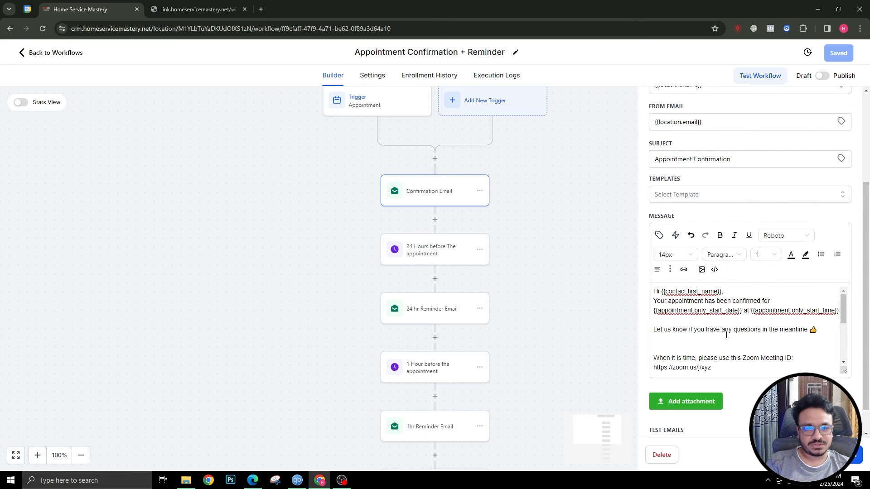
{"action": "scroll", "coordinate": [693, 350], "scroll_direction": "down", "scroll_amount": 1}
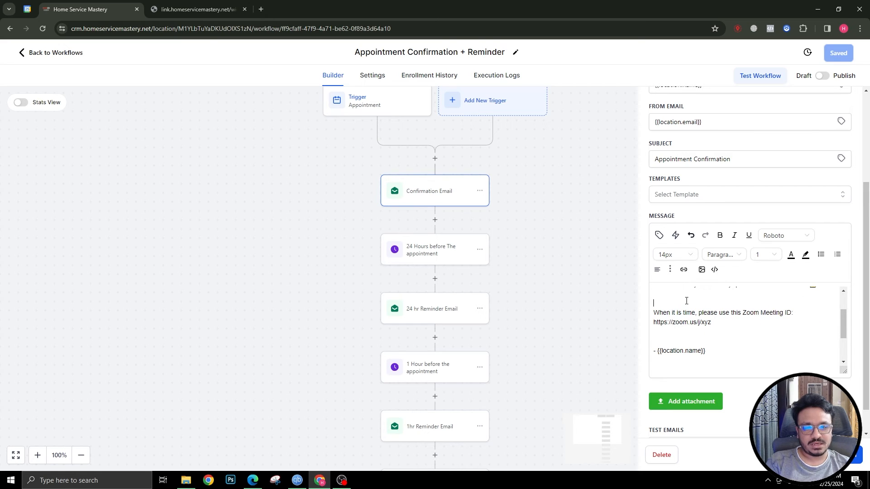
{"action": "scroll", "coordinate": [692, 319], "scroll_direction": "up", "scroll_amount": 1}
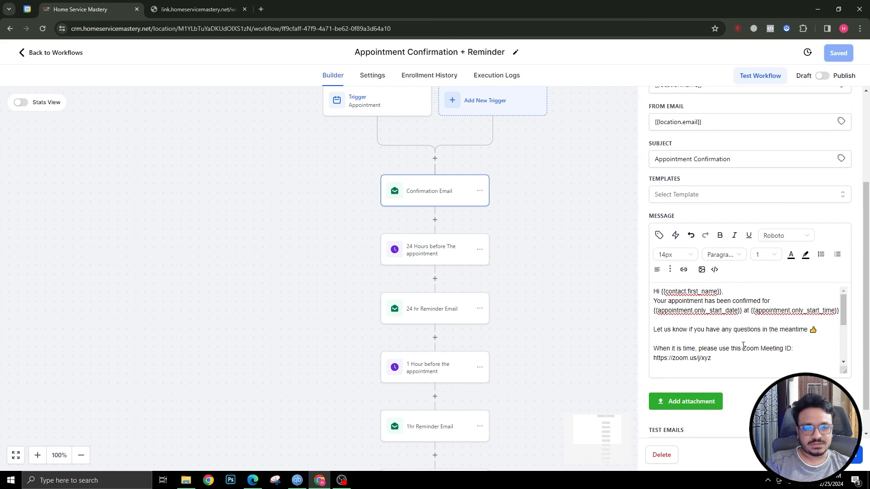
{"action": "left_click_drag", "start_coordinate": [743, 346], "coordinate": [836, 348]}
{"action": "key", "text": "BackSpace"}
{"action": "key", "text": "BackSpace"}
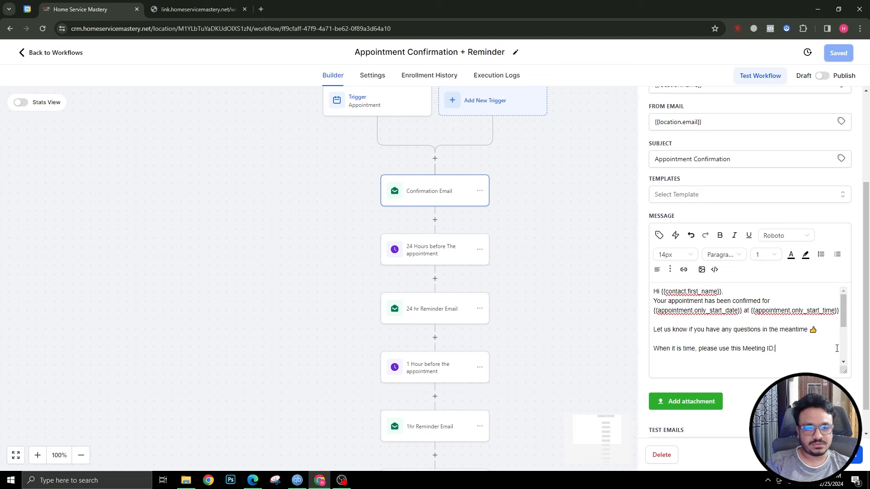
Insert the Appointment > Meeting Location merge field after Meeting ID, tidy blank lines, and close
{"action": "left_click", "coordinate": [658, 236]}
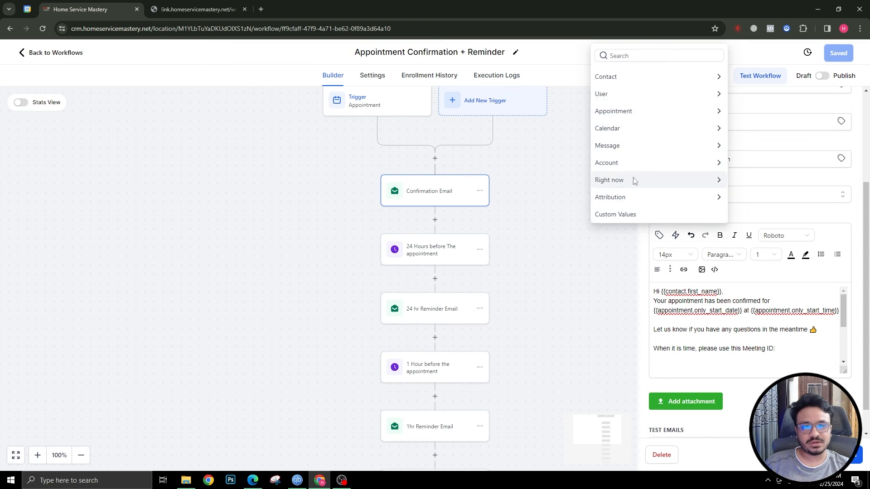
{"action": "left_click", "coordinate": [643, 117]}
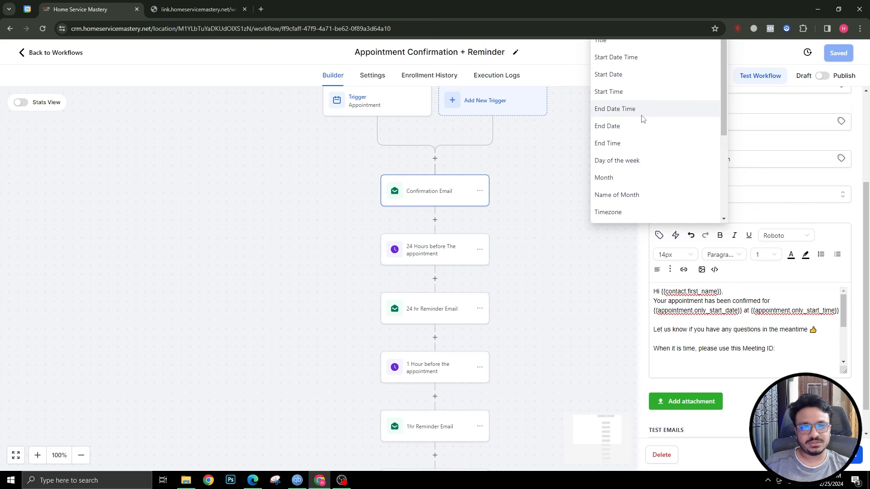
{"action": "scroll", "coordinate": [632, 195], "scroll_direction": "down", "scroll_amount": 2}
{"action": "scroll", "coordinate": [631, 381], "scroll_direction": "down", "scroll_amount": 3}
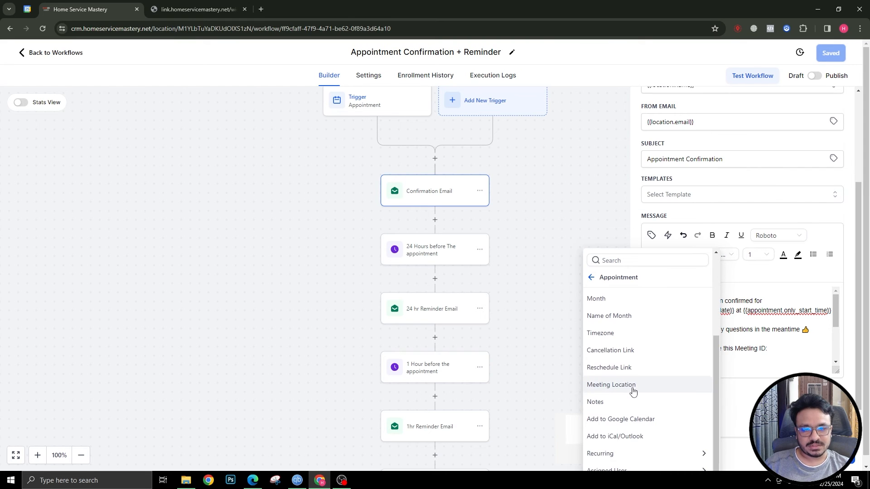
{"action": "left_click", "coordinate": [631, 386]}
{"action": "scroll", "coordinate": [725, 353], "scroll_direction": "down", "scroll_amount": 2}
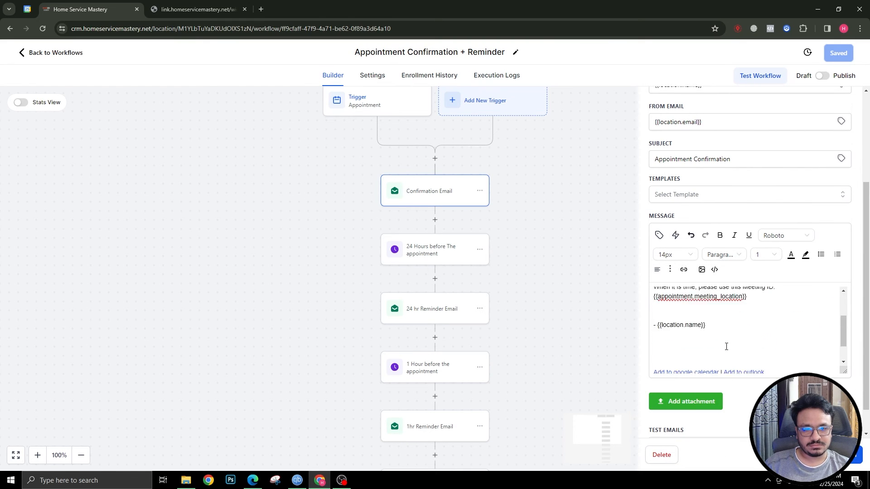
{"action": "scroll", "coordinate": [685, 358], "scroll_direction": "down", "scroll_amount": 2}
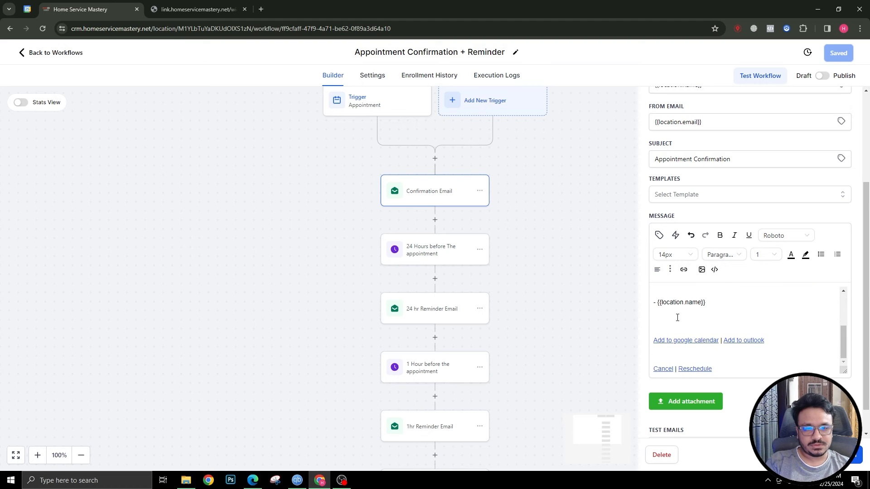
{"action": "scroll", "coordinate": [677, 326], "scroll_direction": "up", "scroll_amount": 3}
{"action": "key", "text": "Delete"}
{"action": "key", "text": "BackSpace"}
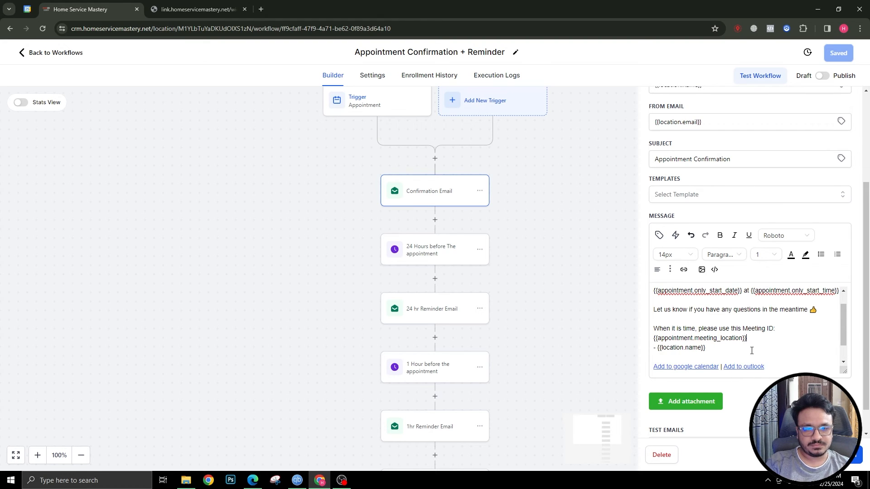
{"action": "left_click_drag", "start_coordinate": [747, 338], "coordinate": [653, 337]}
{"action": "key", "text": "ctrl+c"}
{"action": "left_click", "coordinate": [837, 454]}
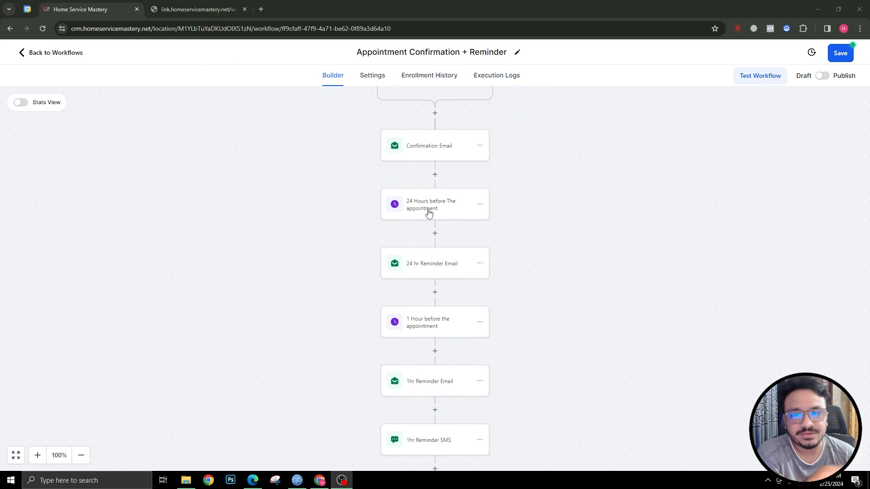
Delete the old 24-hour wait step and add a new Wait action below Confirmation Email
{"action": "left_click", "coordinate": [427, 210]}
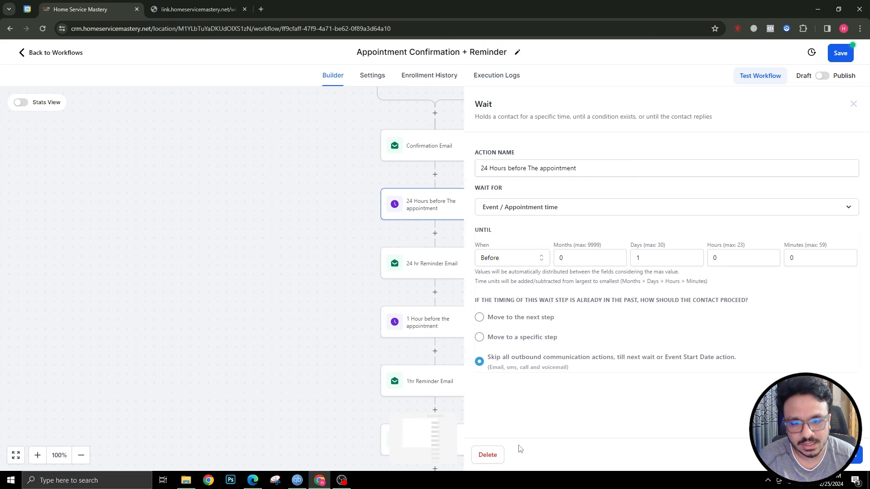
{"action": "left_click", "coordinate": [489, 455]}
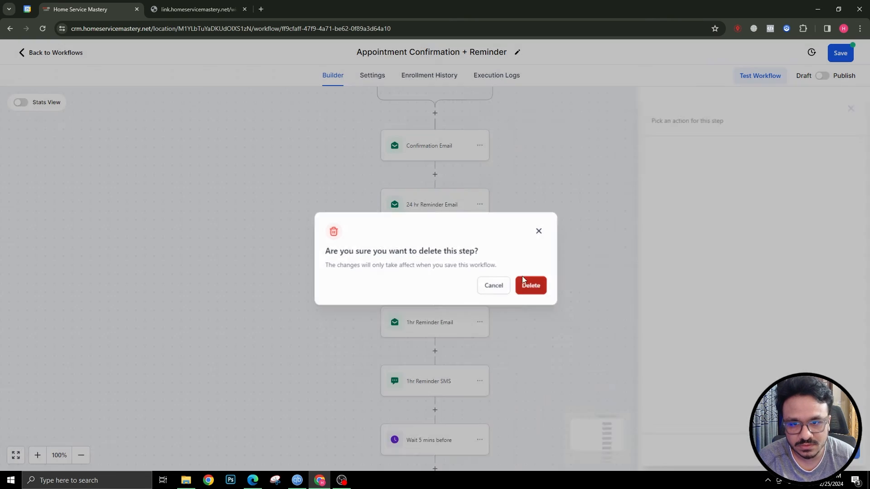
{"action": "left_click", "coordinate": [522, 280]}
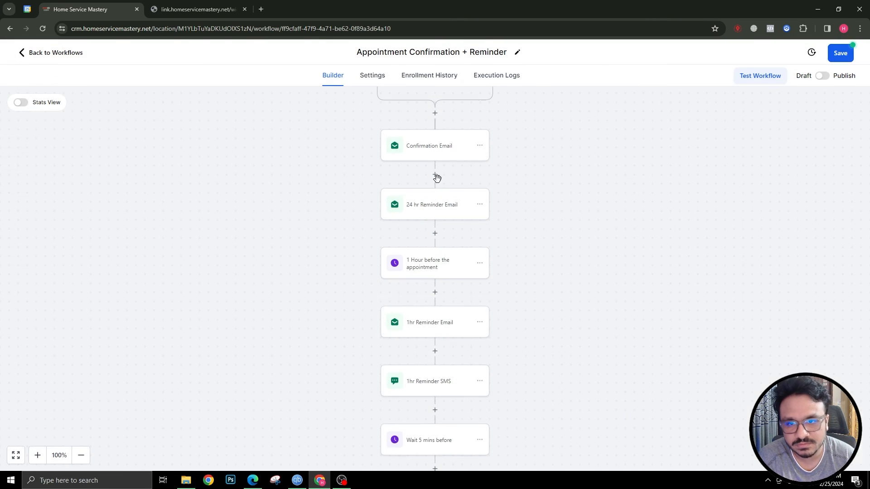
{"action": "left_click", "coordinate": [435, 175]}
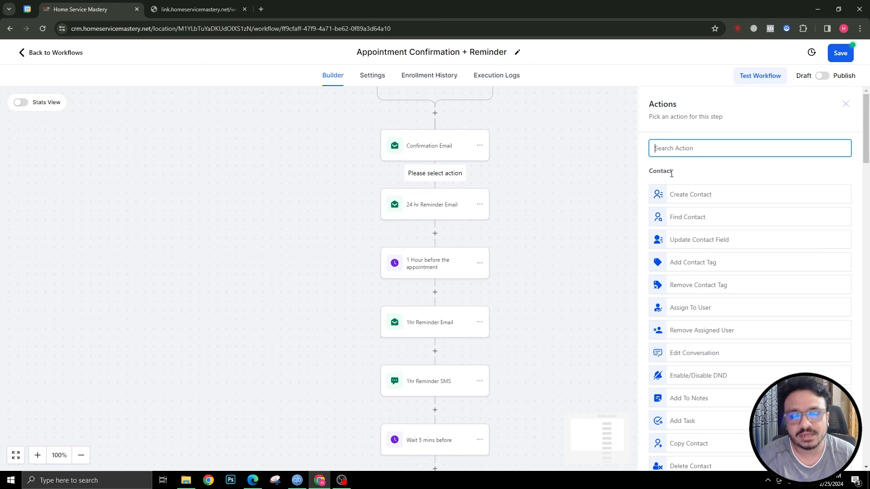
{"action": "type", "text": "wai"}
{"action": "left_click", "coordinate": [679, 185]}
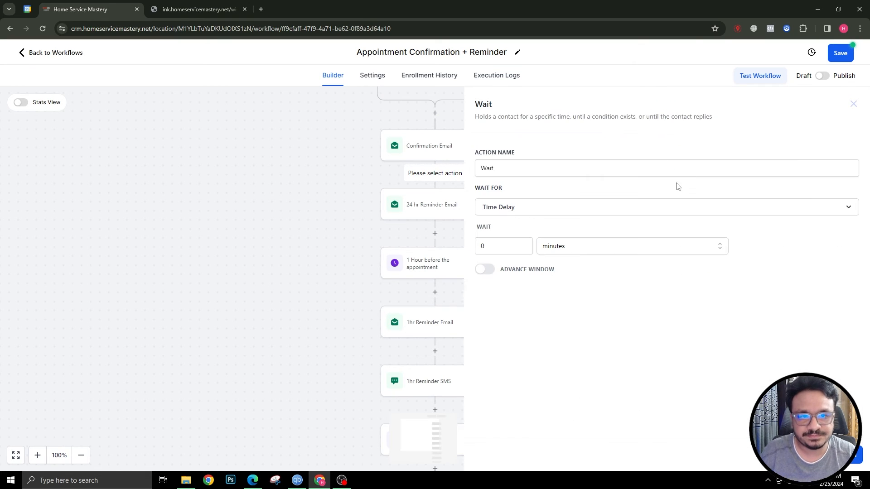
Name the wait '24 hrs before appointment', waiting until 1 day before appointment time, and save
{"action": "left_click_drag", "start_coordinate": [495, 169], "coordinate": [490, 172]}
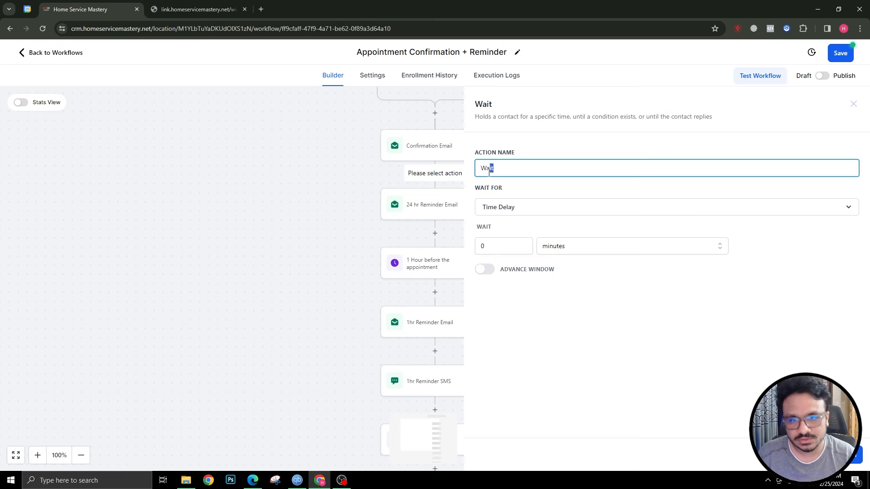
{"action": "double_click", "coordinate": [489, 172]}
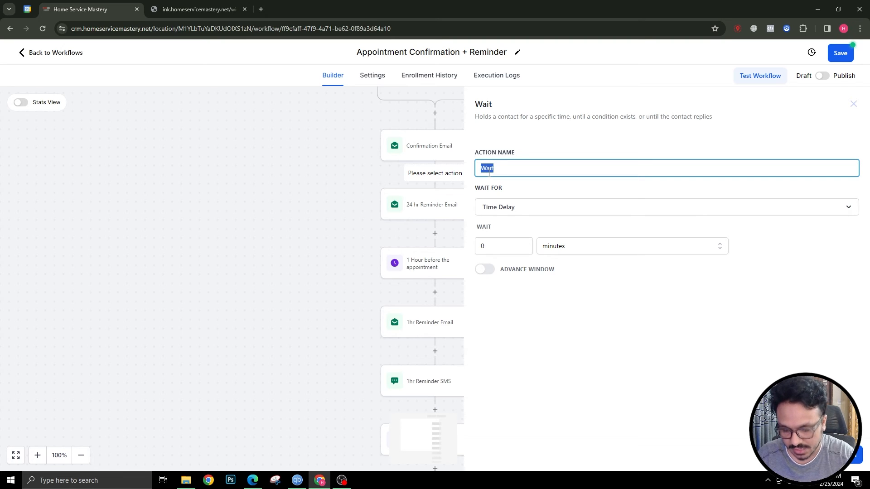
{"action": "type", "text": "24"}
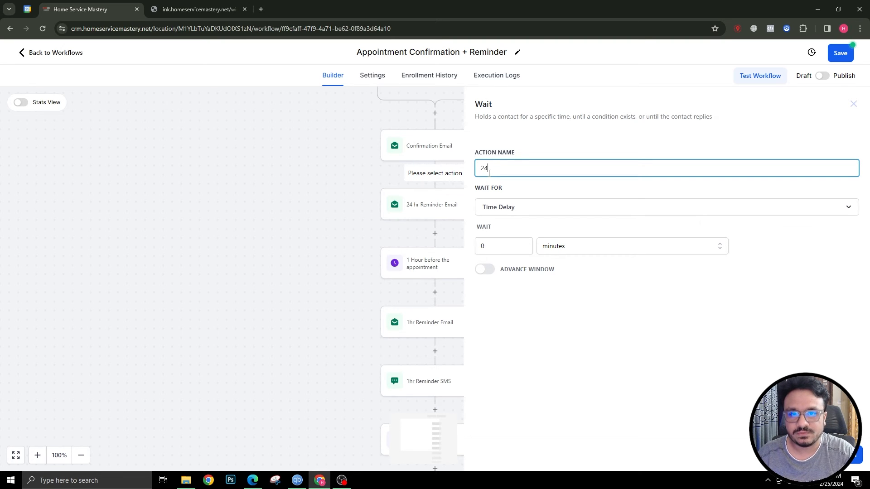
{"action": "type", "text": " hrs before app"}
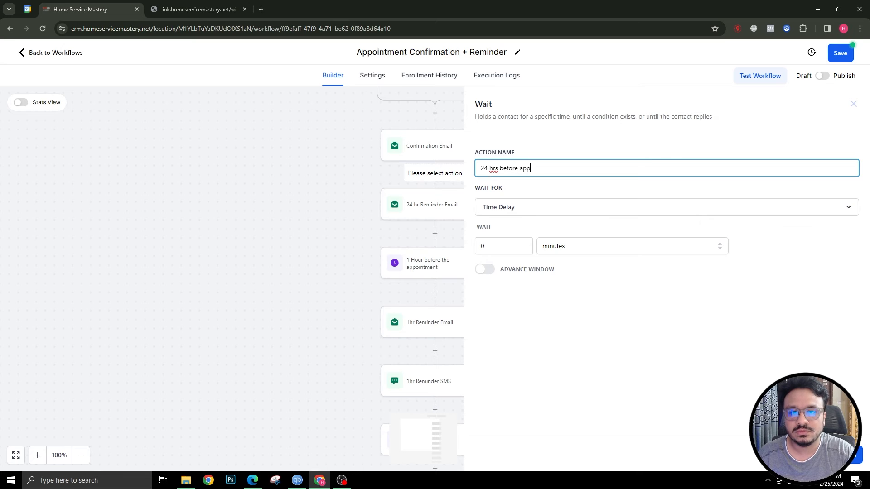
{"action": "type", "text": "ointme"}
{"action": "key", "text": "BackSpace"}
{"action": "type", "text": "tment"}
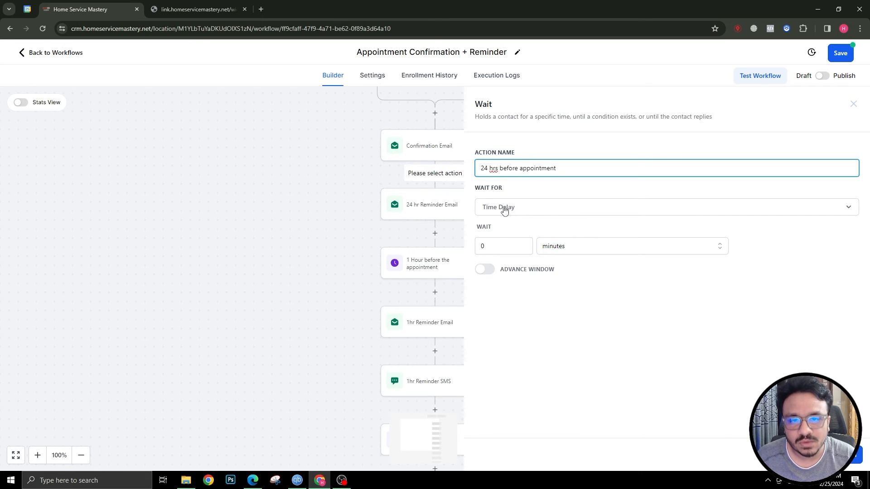
{"action": "left_click", "coordinate": [506, 211]}
{"action": "left_click", "coordinate": [513, 302]}
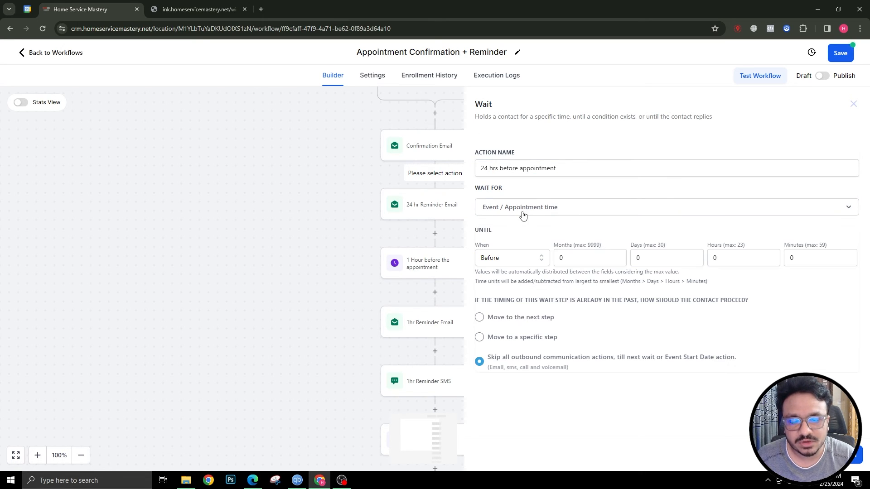
{"action": "double_click", "coordinate": [648, 258]}
{"action": "type", "text": "1"}
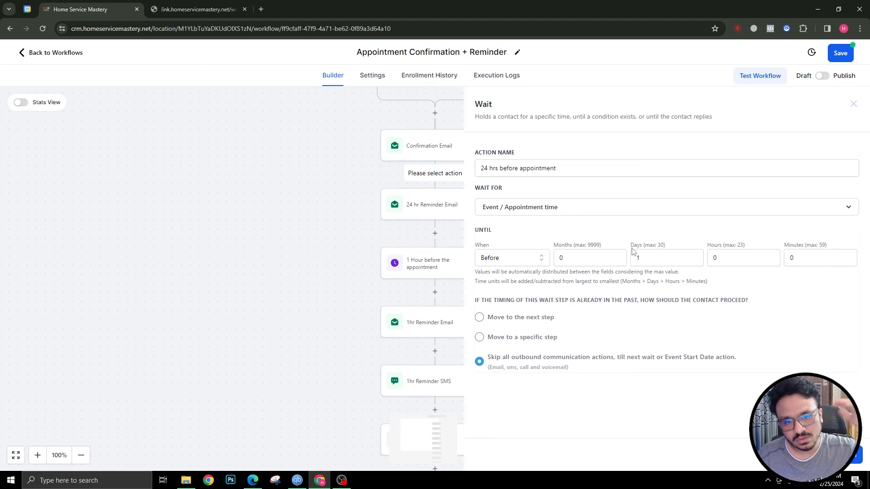
{"action": "left_click", "coordinate": [836, 455]}
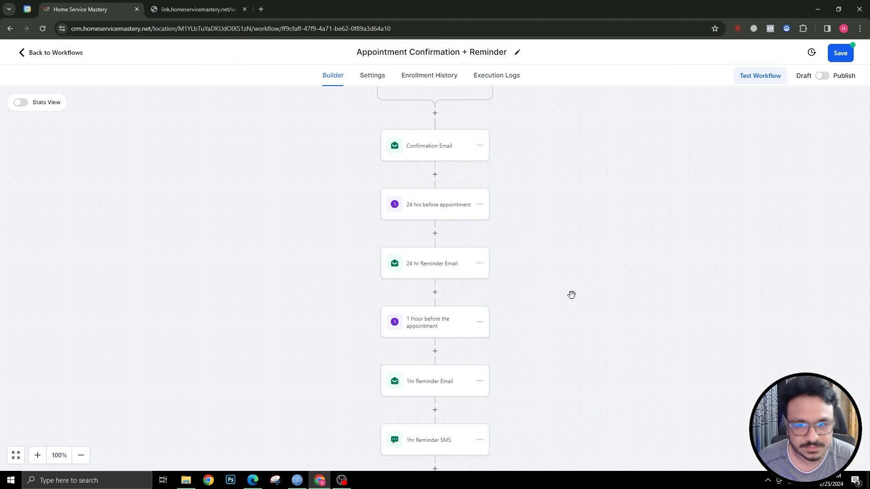
In the 24 hr Reminder Email, replace the Zoom link with {{appointment.meeting_location}} and save
{"action": "left_click", "coordinate": [433, 266]}
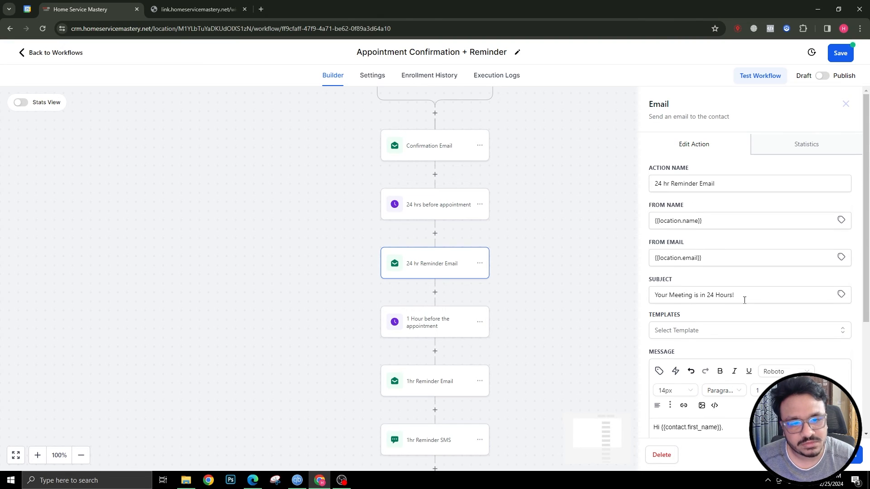
{"action": "scroll", "coordinate": [744, 301], "scroll_direction": "down", "scroll_amount": 2}
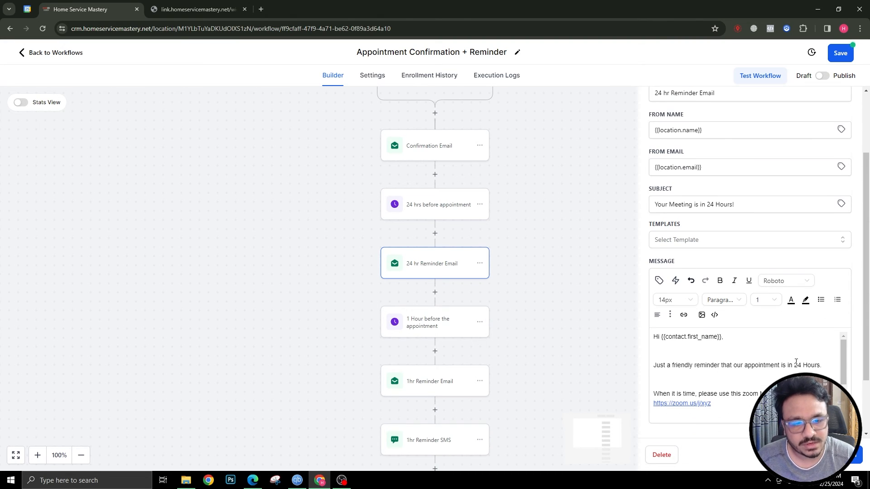
{"action": "scroll", "coordinate": [796, 362], "scroll_direction": "down", "scroll_amount": 2}
{"action": "left_click_drag", "start_coordinate": [725, 370], "coordinate": [653, 367]}
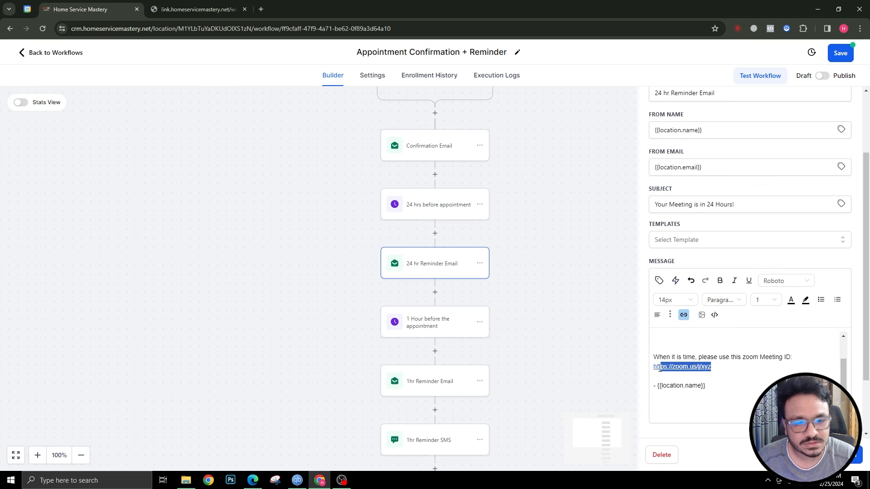
{"action": "key", "text": "BackSpace"}
{"action": "key", "text": "BackSpace"}
{"action": "key", "text": "ctrl+v"}
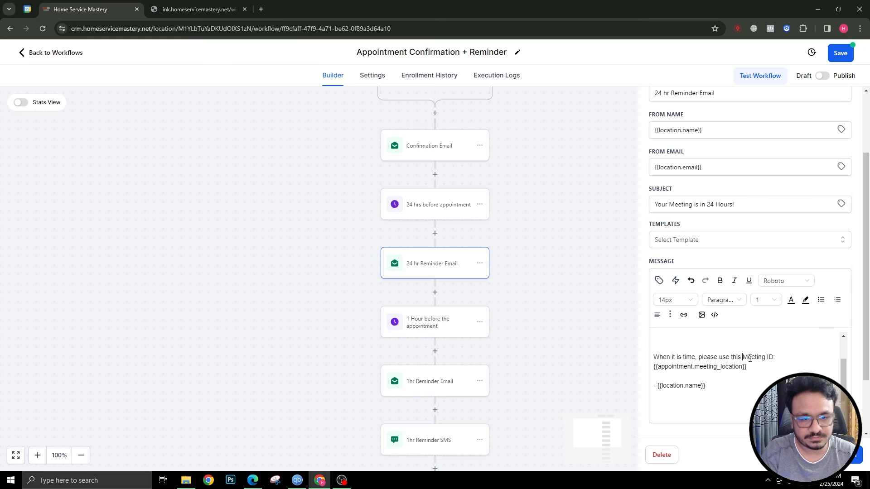
{"action": "left_click", "coordinate": [741, 357]}
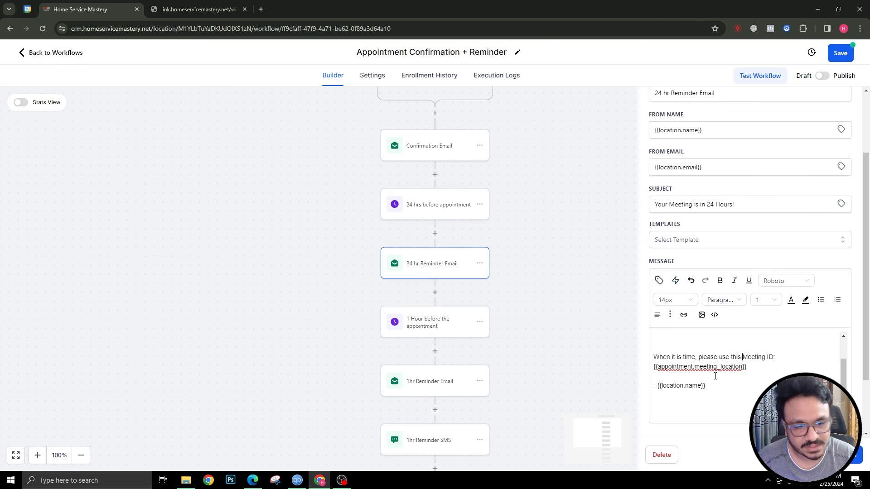
{"action": "left_click", "coordinate": [852, 464]}
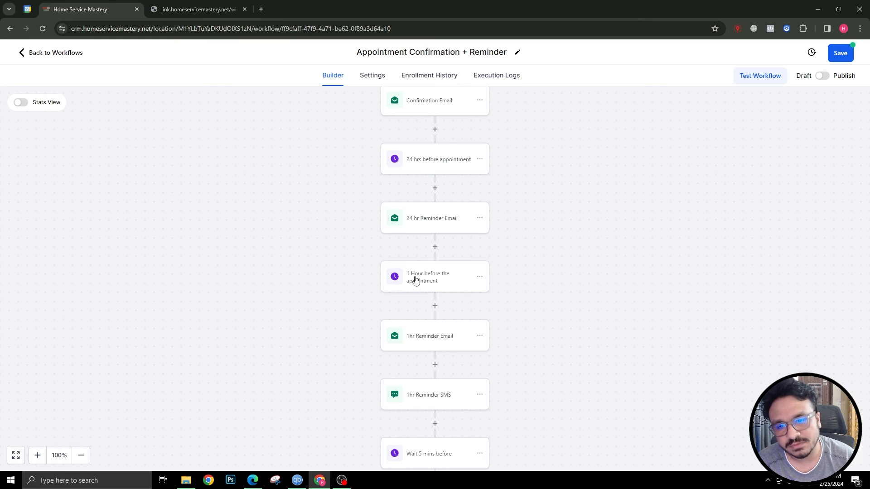
In the 1hr Reminder Email, replace the Zoom link with {{appointment.meeting_location}}, delete 'zoom', and save
{"action": "scroll", "coordinate": [415, 279], "scroll_direction": "down", "scroll_amount": 1}
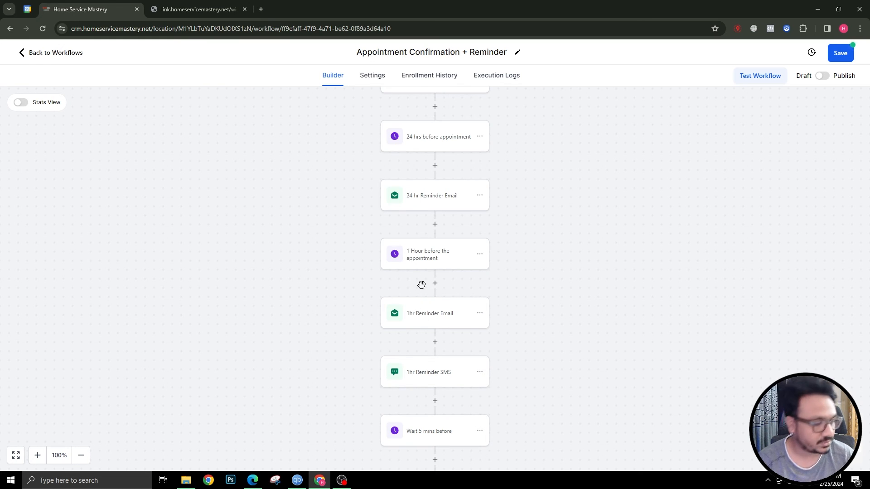
{"action": "left_click", "coordinate": [433, 314]}
{"action": "scroll", "coordinate": [747, 317], "scroll_direction": "down", "scroll_amount": 1}
{"action": "left_click_drag", "start_coordinate": [811, 315], "coordinate": [750, 316]}
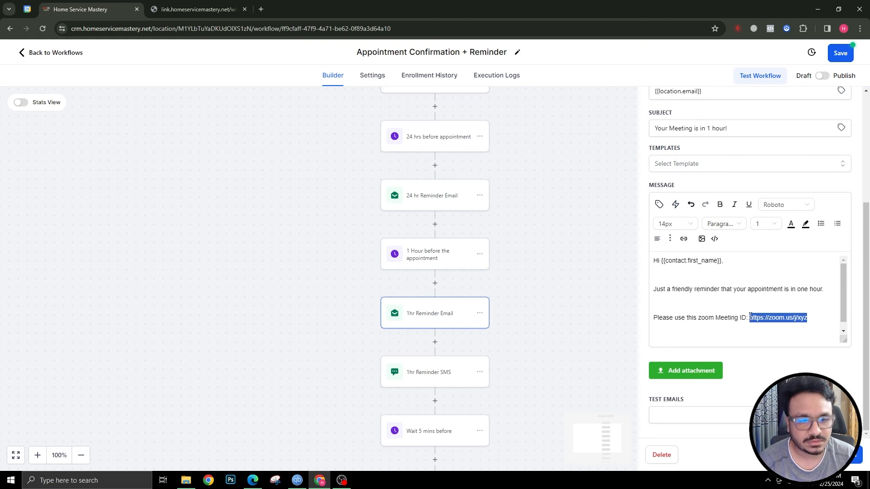
{"action": "key", "text": "BackSpace"}
{"action": "type", "text": "{{appointment.meeting_location}}"}
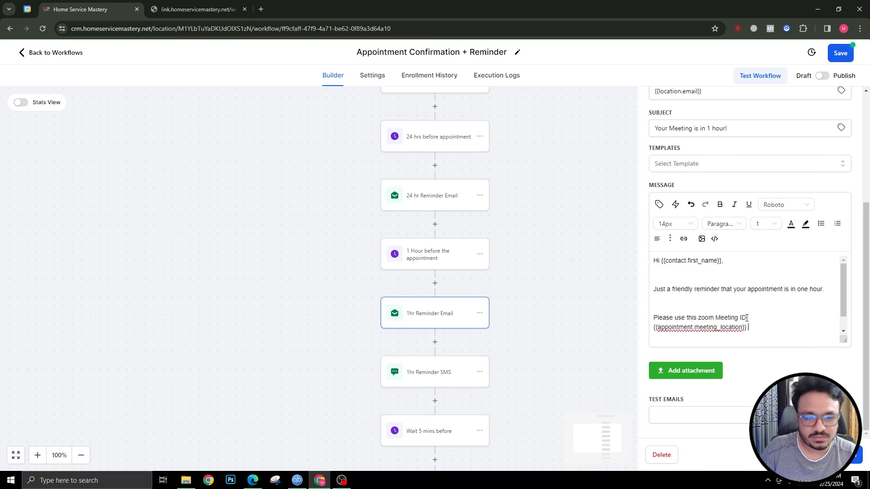
{"action": "double_click", "coordinate": [707, 317]}
{"action": "key", "text": "BackSpace"}
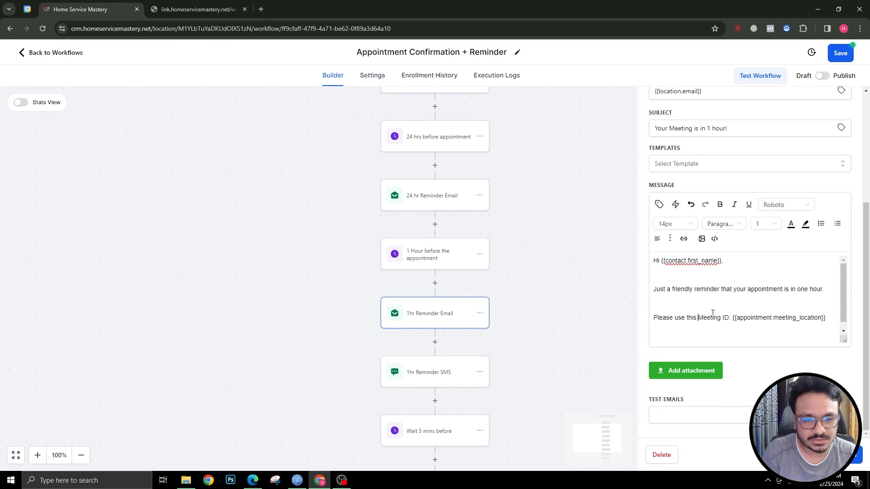
{"action": "scroll", "coordinate": [778, 308], "scroll_direction": "down", "scroll_amount": 1}
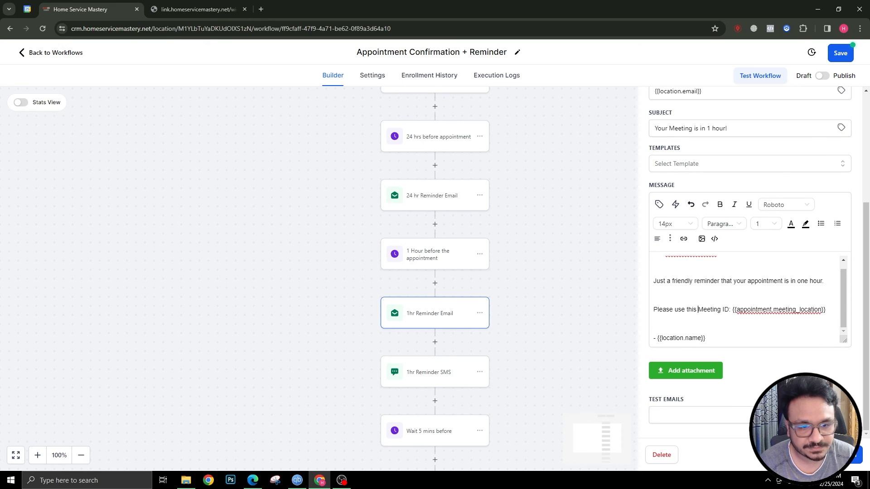
{"action": "left_click", "coordinate": [837, 455]}
{"action": "scroll", "coordinate": [462, 336], "scroll_direction": "down", "scroll_amount": 2}
{"action": "left_click", "coordinate": [439, 305]}
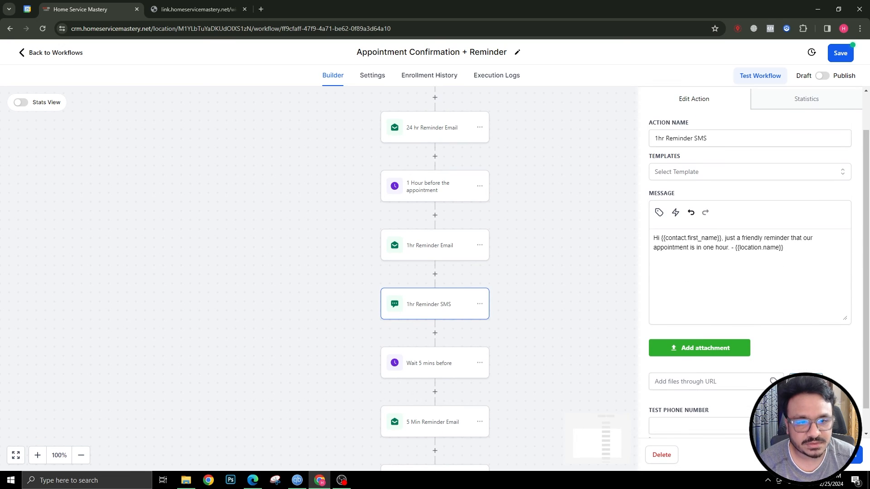
In the 5 Min Reminder Email, replace the Zoom link with {{appointment.meeting_location}} and save
{"action": "scroll", "coordinate": [423, 349], "scroll_direction": "down", "scroll_amount": 2}
{"action": "left_click", "coordinate": [425, 365]}
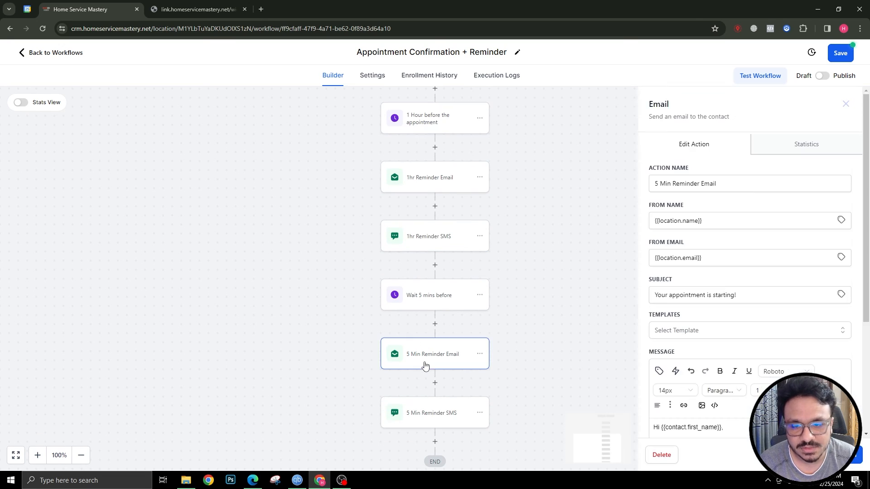
{"action": "scroll", "coordinate": [765, 317], "scroll_direction": "down", "scroll_amount": 4}
{"action": "left_click_drag", "start_coordinate": [730, 300], "coordinate": [654, 290]}
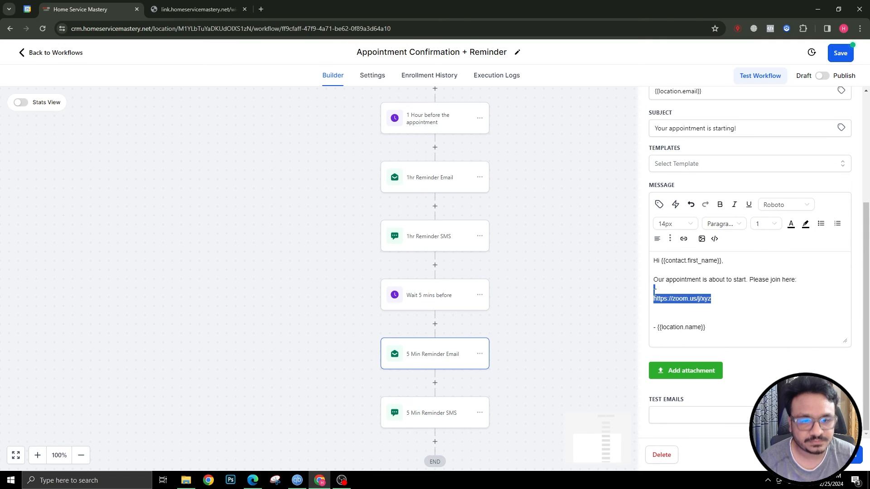
{"action": "type", "text": "{{appointment.meeting_location}}"}
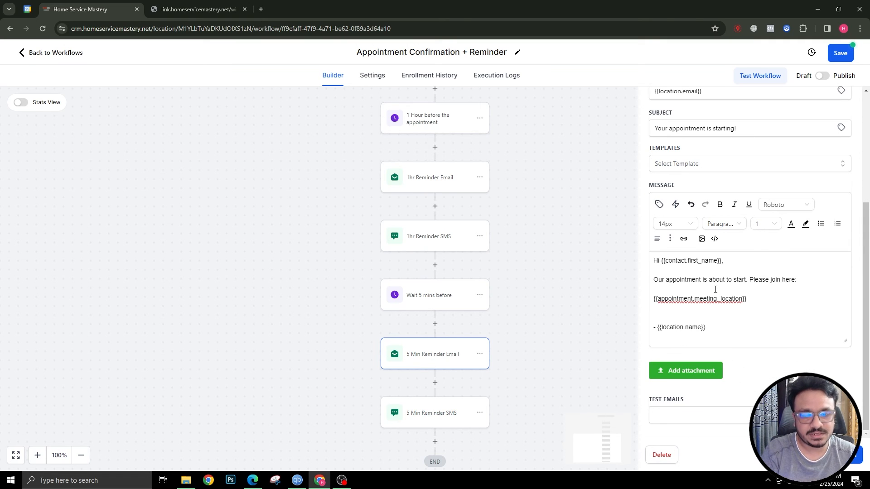
{"action": "left_click", "coordinate": [713, 288]}
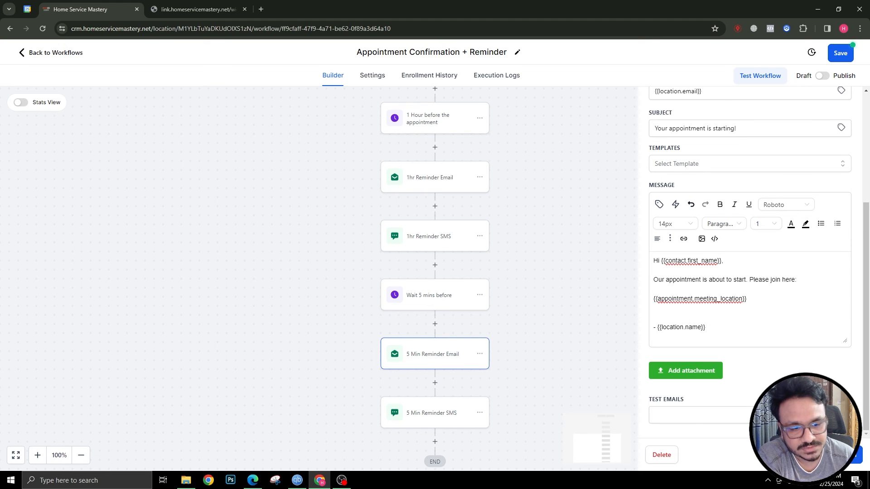
{"action": "left_click", "coordinate": [835, 455]}
In the 5 Min Reminder SMS, replace the Zoom link with {{appointment.meeting_location}} and save
{"action": "scroll", "coordinate": [417, 410], "scroll_direction": "down", "scroll_amount": 1}
{"action": "left_click", "coordinate": [423, 376]}
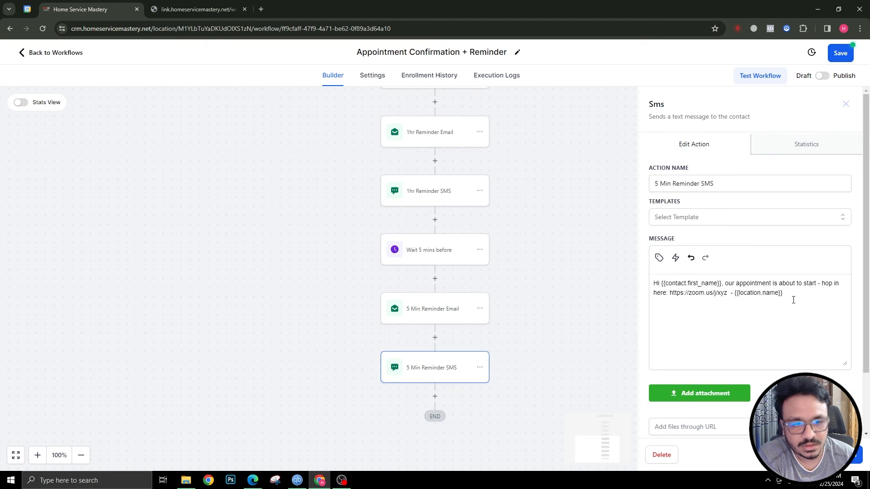
{"action": "left_click_drag", "start_coordinate": [727, 291], "coordinate": [673, 293]}
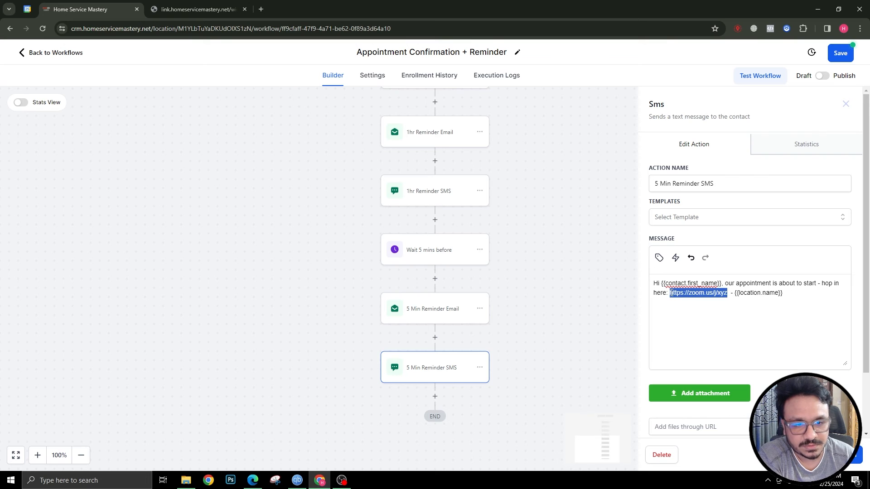
{"action": "type", "text": "{{appointment.meeting_location}}"}
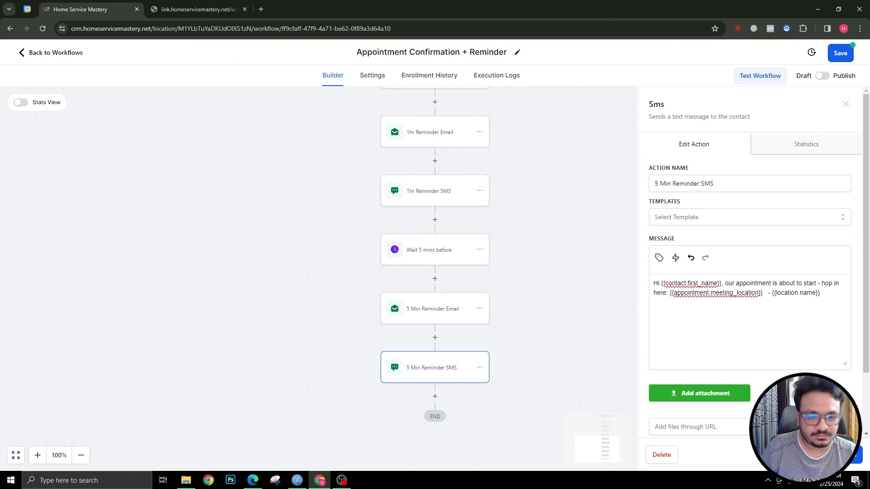
{"action": "left_click", "coordinate": [852, 455]}
{"action": "scroll", "coordinate": [529, 299], "scroll_direction": "up", "scroll_amount": 5}
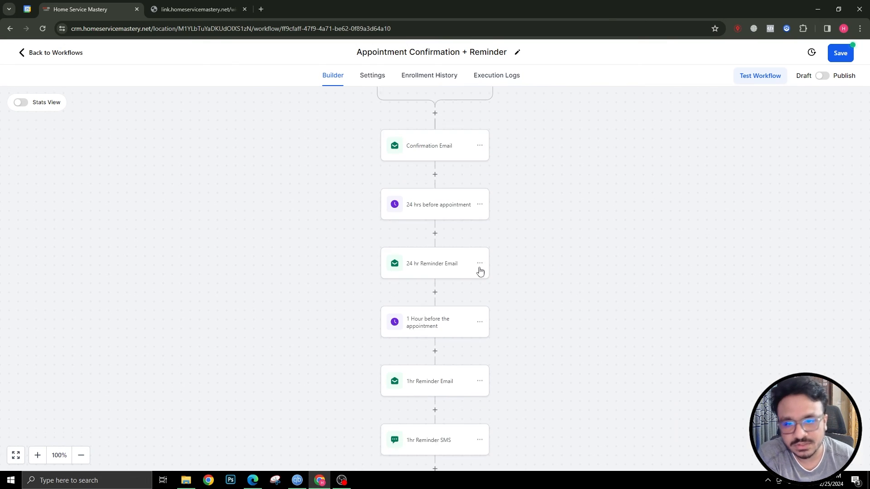
{"action": "left_click", "coordinate": [423, 211]}
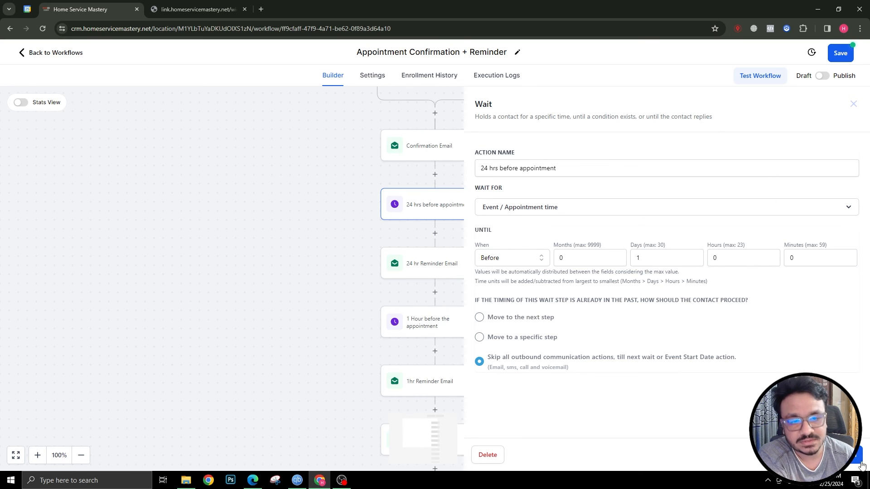
{"action": "left_click", "coordinate": [836, 454]}
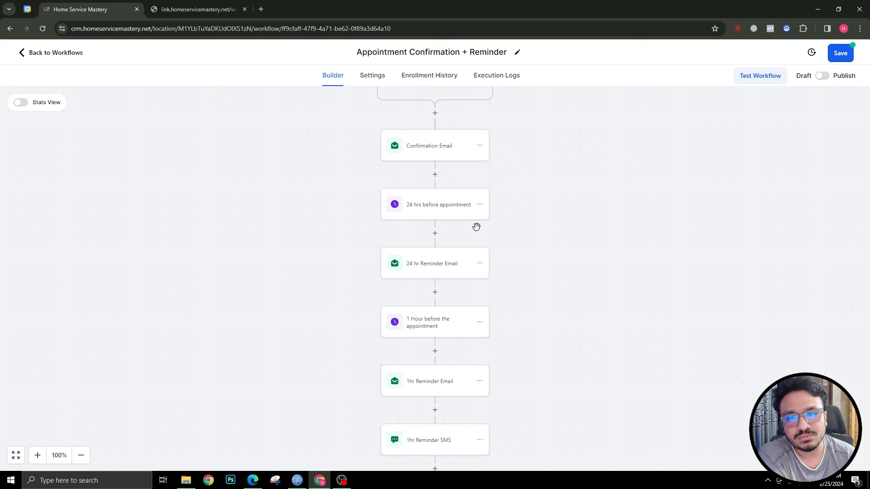
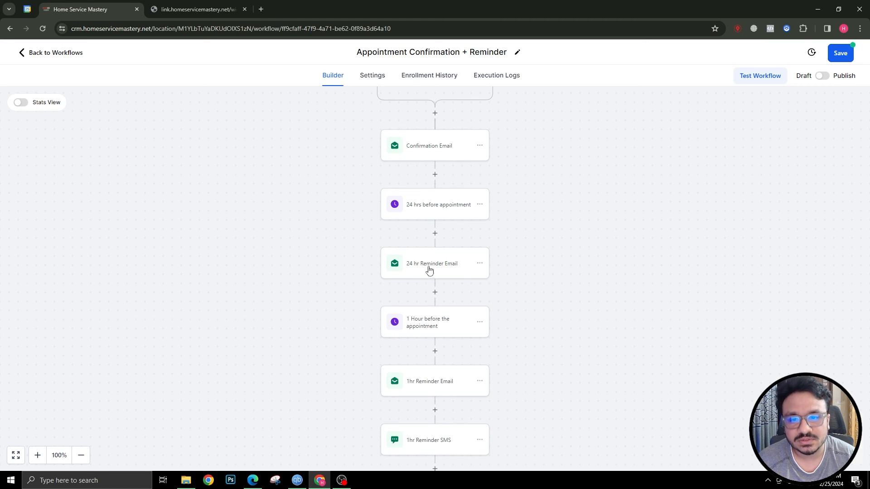
Review the '24 hrs before appointment' wait step settings
{"action": "left_click", "coordinate": [439, 204]}
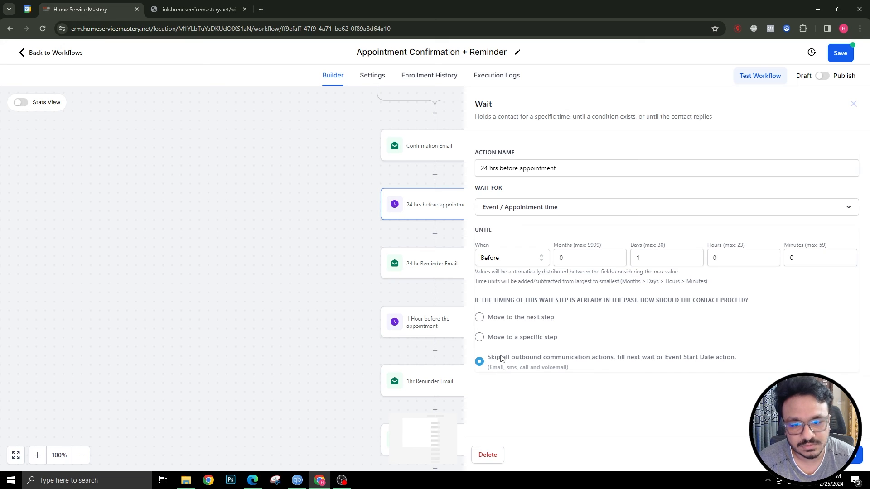
{"action": "left_click", "coordinate": [839, 455]}
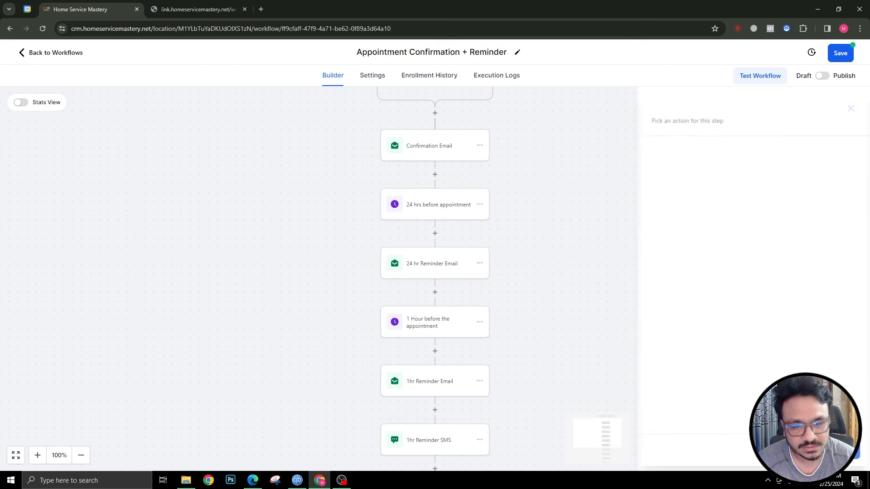
{"action": "left_click", "coordinate": [429, 209]}
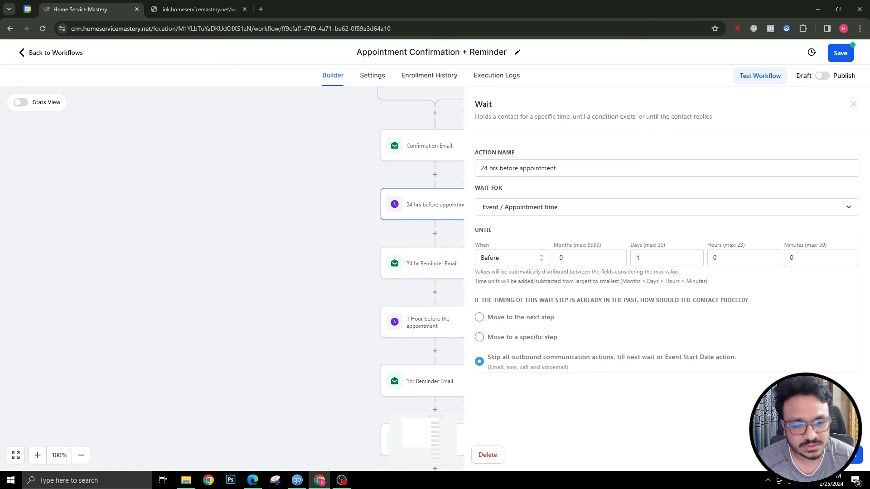
{"action": "left_click", "coordinate": [838, 455]}
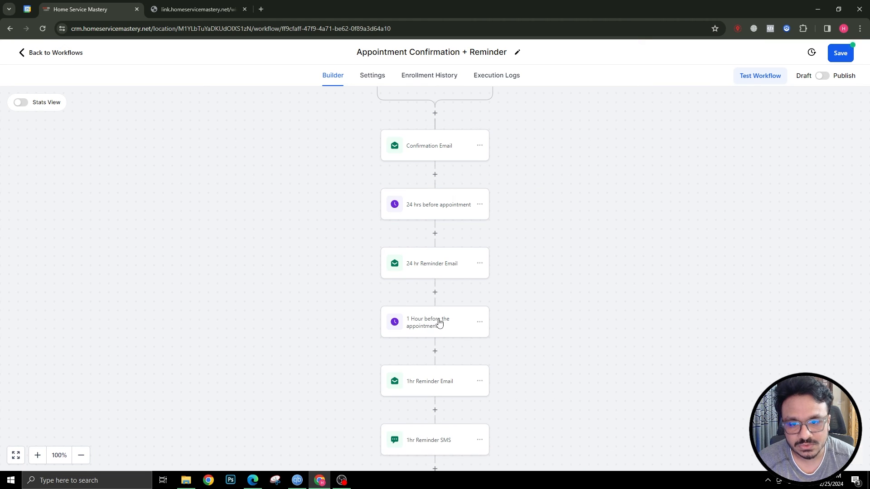
{"action": "scroll", "coordinate": [430, 311], "scroll_direction": "down", "scroll_amount": 3}
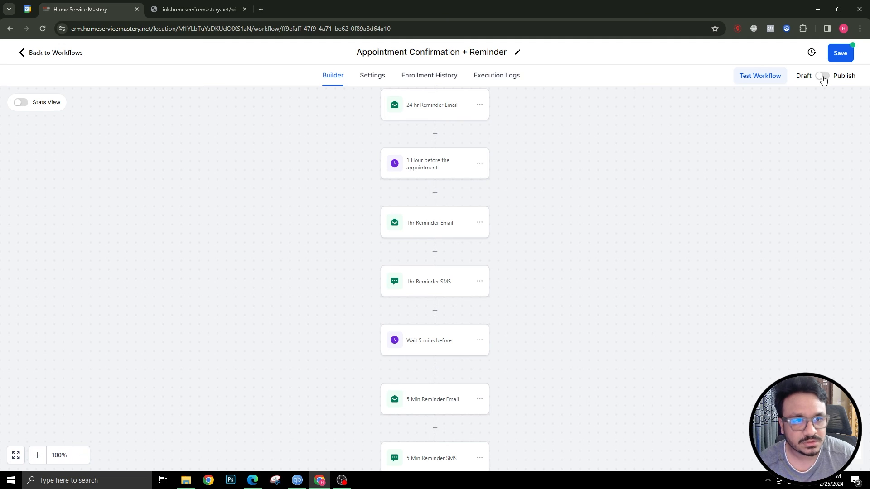
Switch the workflow from Draft to Publish and save it
{"action": "left_click", "coordinate": [822, 77]}
{"action": "left_click", "coordinate": [833, 53]}
{"action": "scroll", "coordinate": [229, 384], "scroll_direction": "down", "scroll_amount": 2}
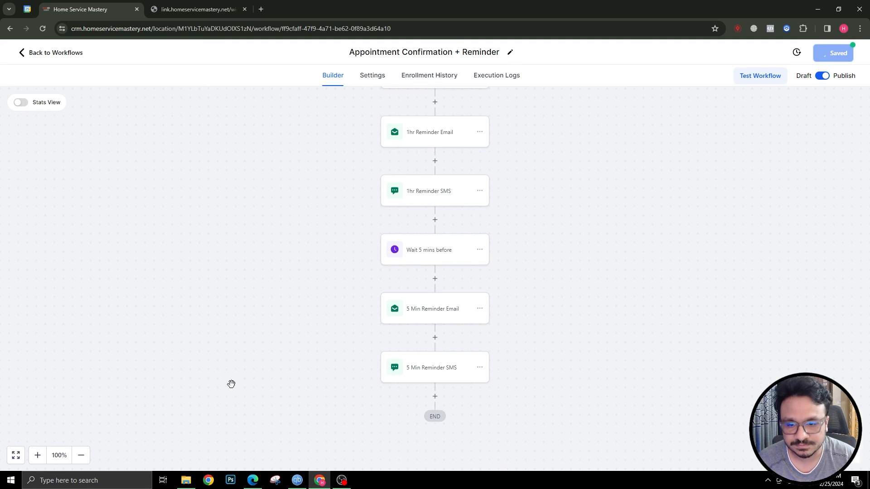
{"action": "scroll", "coordinate": [387, 308], "scroll_direction": "up", "scroll_amount": 6}
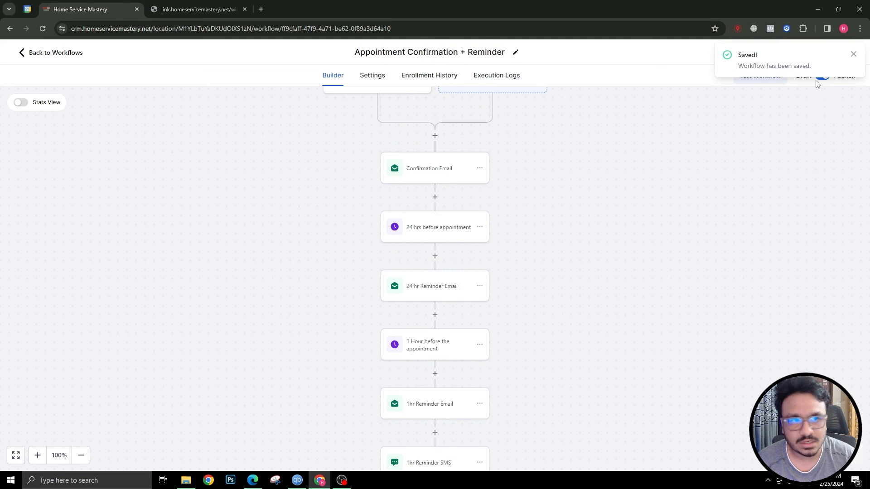
{"action": "scroll", "coordinate": [410, 192], "scroll_direction": "up", "scroll_amount": 1}
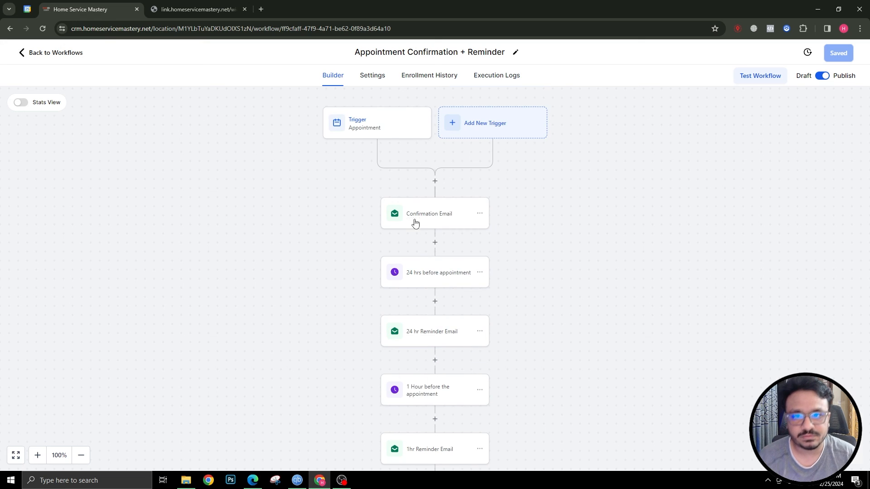
{"action": "scroll", "coordinate": [363, 189], "scroll_direction": "down", "scroll_amount": 1}
Add a Send Internal Notification action just above Confirmation Email
{"action": "left_click", "coordinate": [420, 180]}
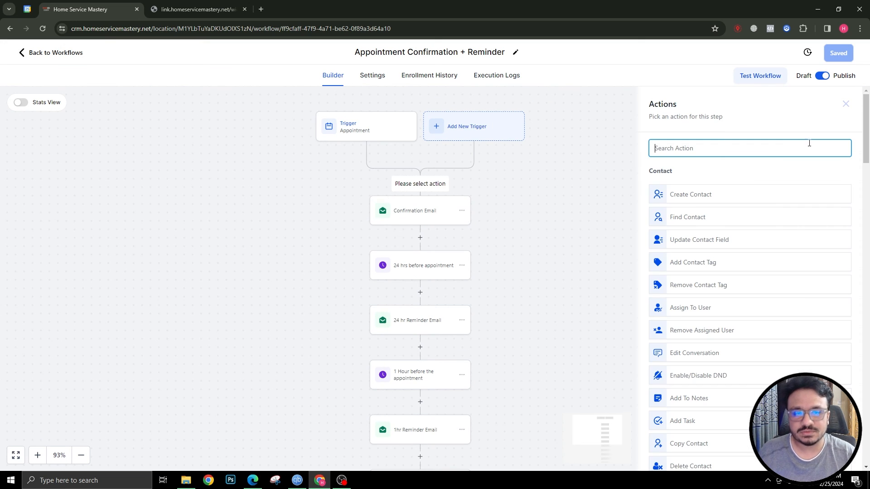
{"action": "type", "text": "in"}
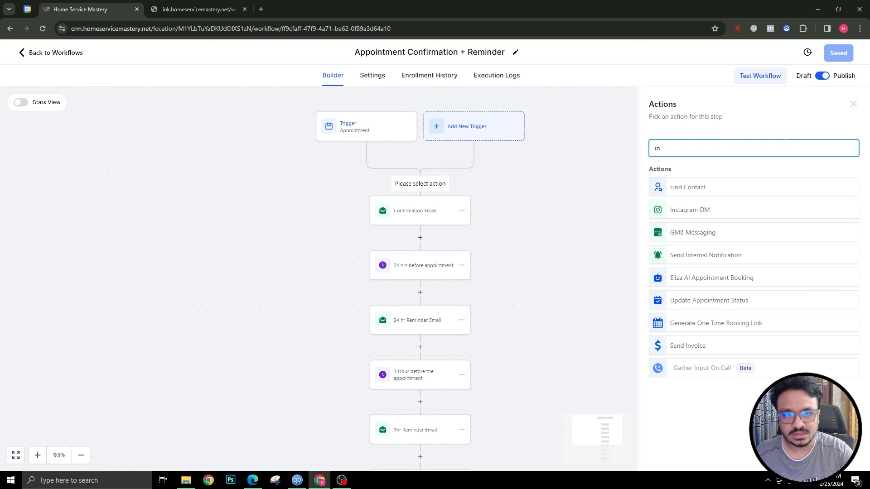
{"action": "left_click", "coordinate": [724, 255]}
Make it an Email from 'My CRM' with recipient type Custom Email
{"action": "left_click", "coordinate": [698, 207]}
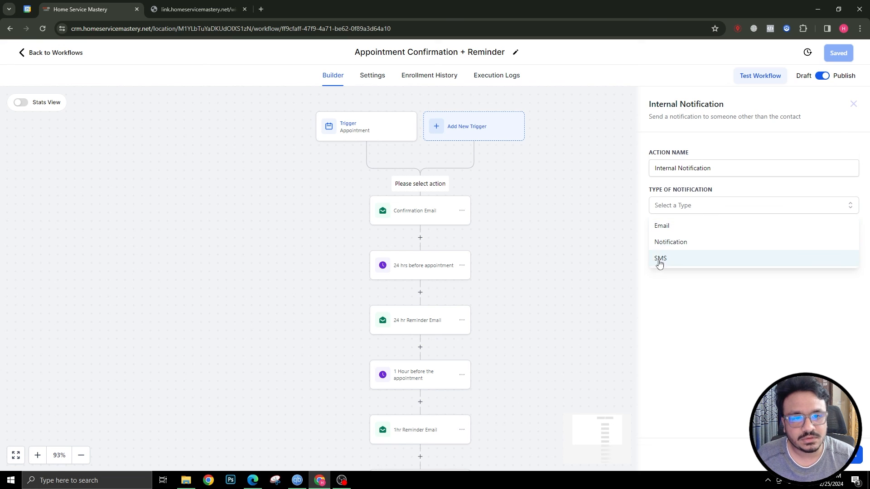
{"action": "left_click", "coordinate": [665, 226]}
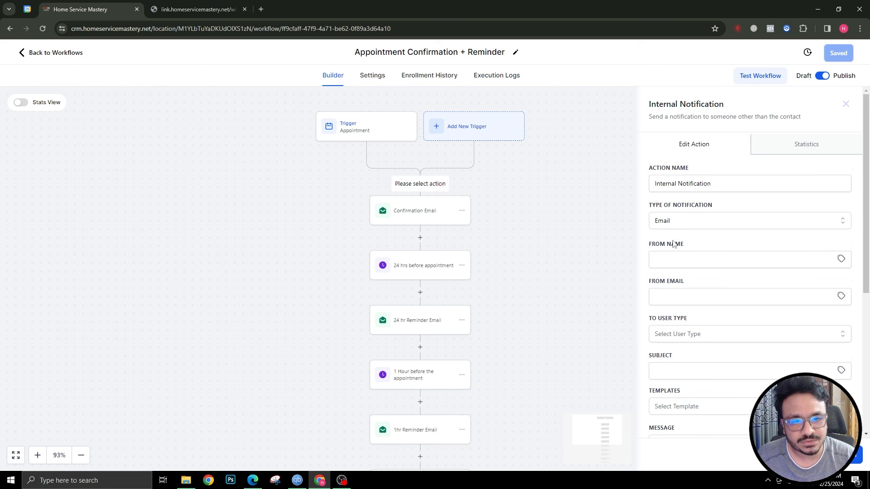
{"action": "left_click", "coordinate": [695, 262]}
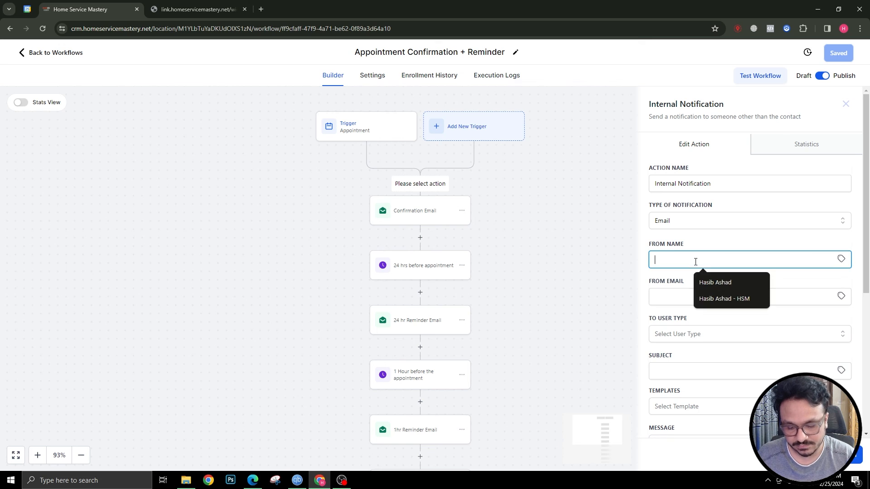
{"action": "type", "text": "My CRM"}
{"action": "key", "text": "Tab"}
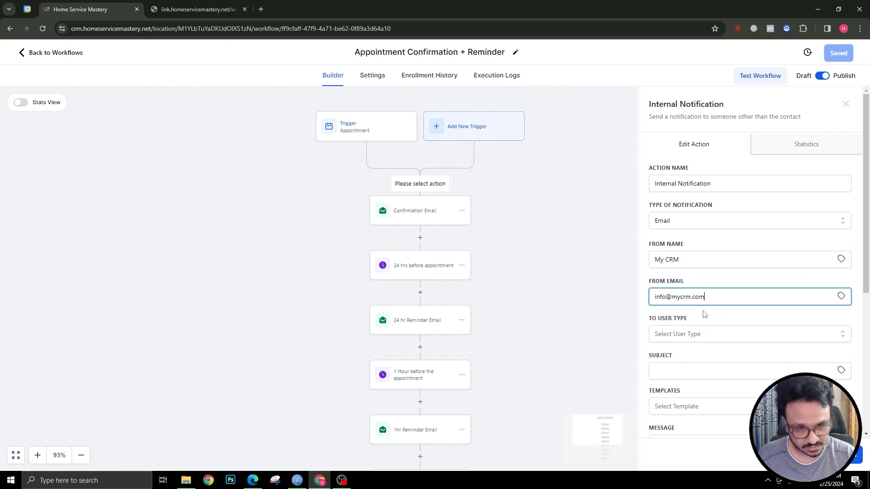
{"action": "left_click", "coordinate": [732, 334]}
{"action": "left_click", "coordinate": [668, 387]}
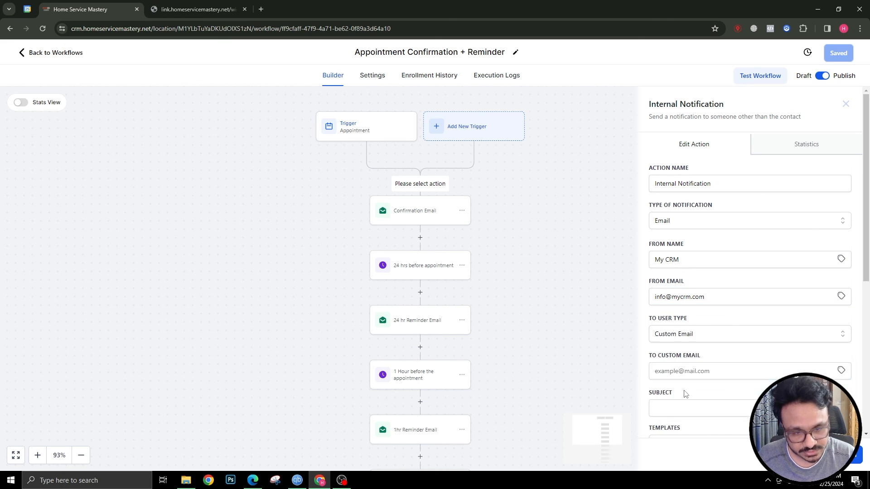
{"action": "scroll", "coordinate": [686, 378], "scroll_direction": "down", "scroll_amount": 3}
Enter the recipient email address and the subject 'You have a new appointment'
{"action": "left_click", "coordinate": [690, 231]}
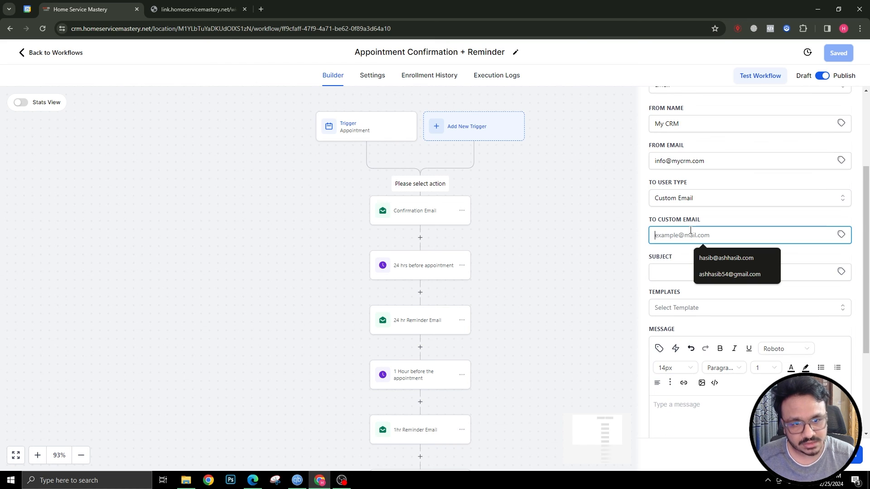
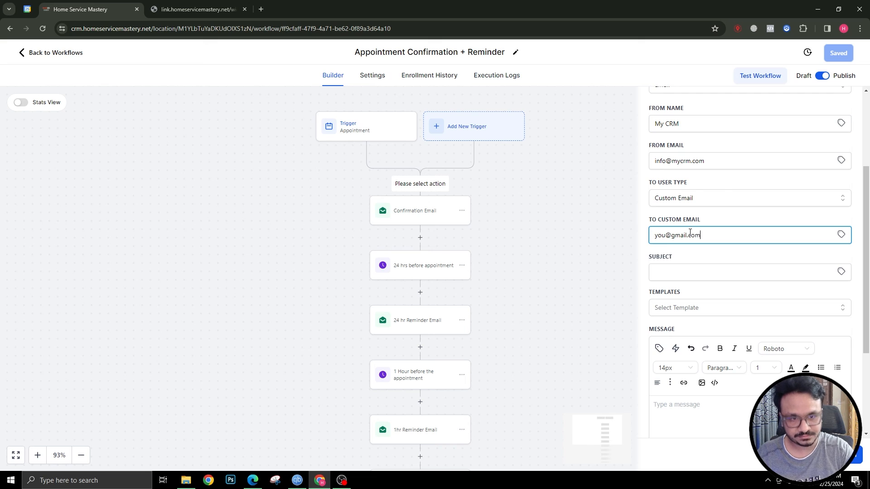
{"action": "left_click", "coordinate": [688, 273]}
{"action": "type", "text": "AYou"}
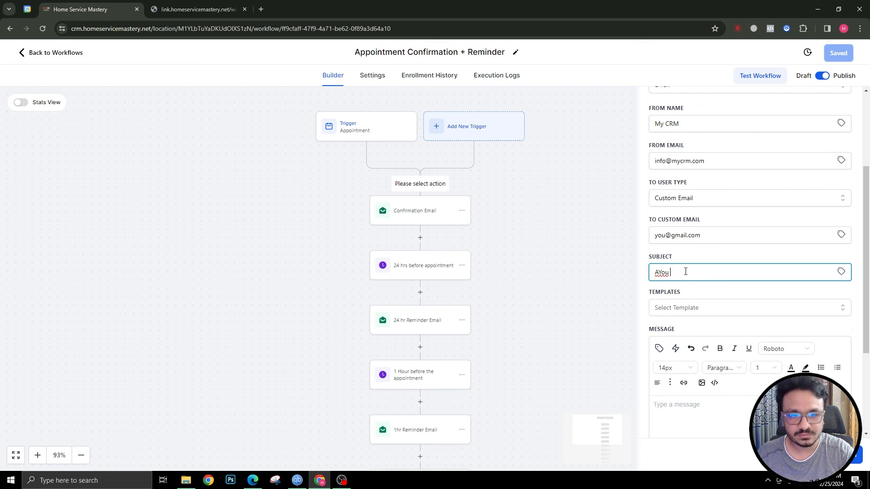
{"action": "key", "text": "BackSpace"}
{"action": "type", "text": "You"}
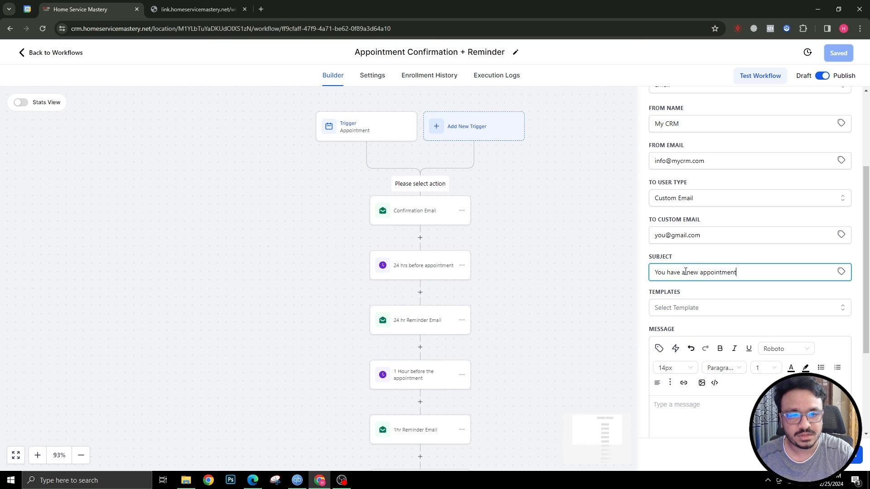
{"action": "scroll", "coordinate": [699, 385], "scroll_direction": "down", "scroll_amount": 3}
Start the message with 'Hi' followed by {{contact.name}}
{"action": "left_click", "coordinate": [681, 311]}
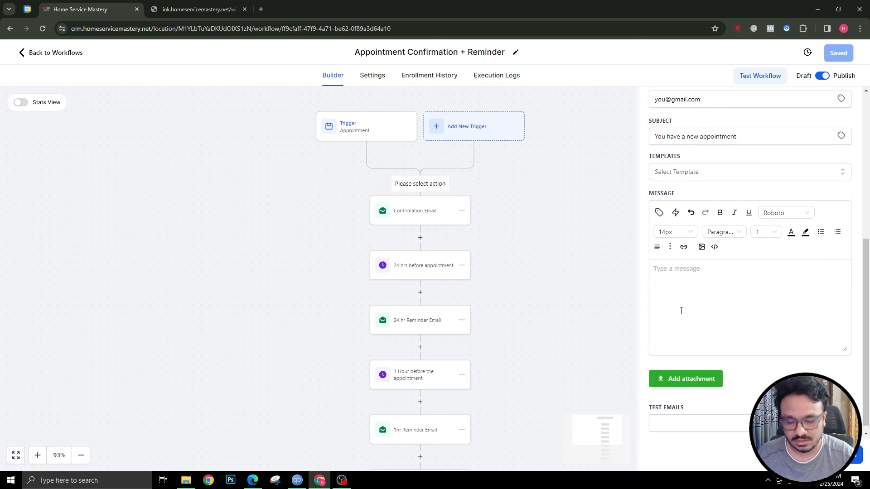
{"action": "type", "text": "Hi"}
{"action": "key", "text": "Return"}
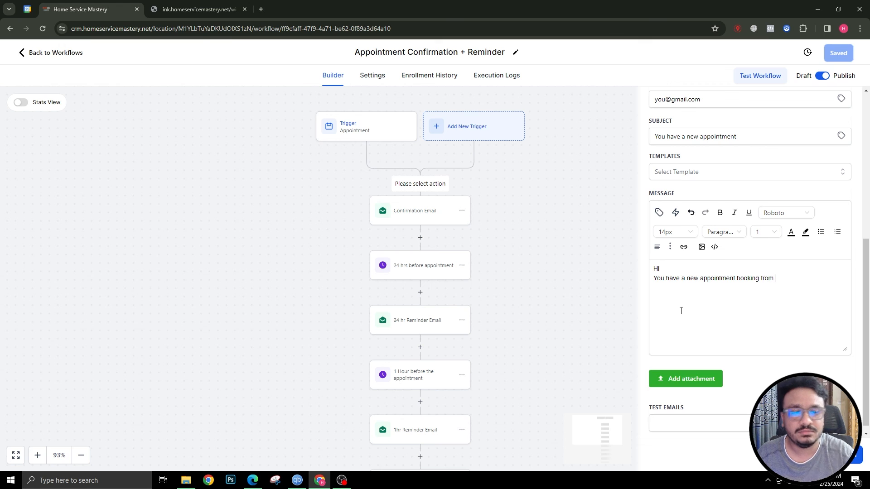
{"action": "left_click", "coordinate": [659, 212]}
{"action": "left_click", "coordinate": [637, 258]}
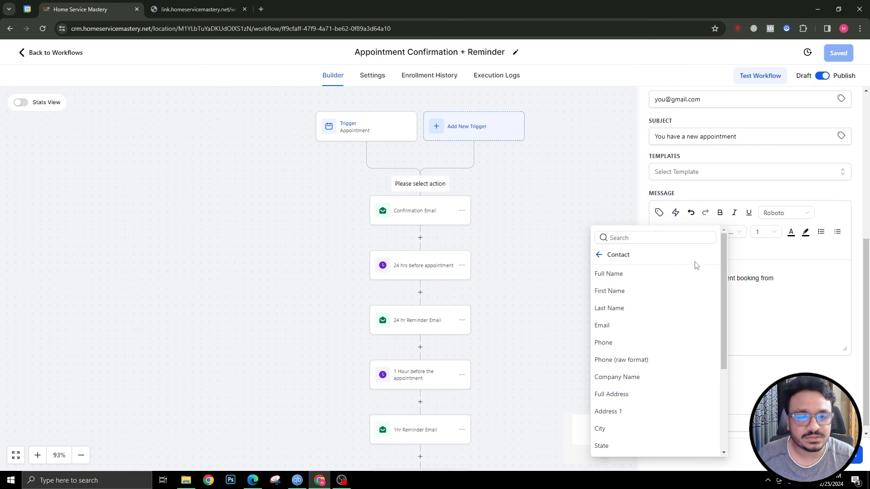
{"action": "left_click", "coordinate": [666, 278]}
{"action": "key", "text": "Return"}
Add a 'Time' line with {{appointment.start_time}} and save the workflow
{"action": "type", "text": "Time/Date:"}
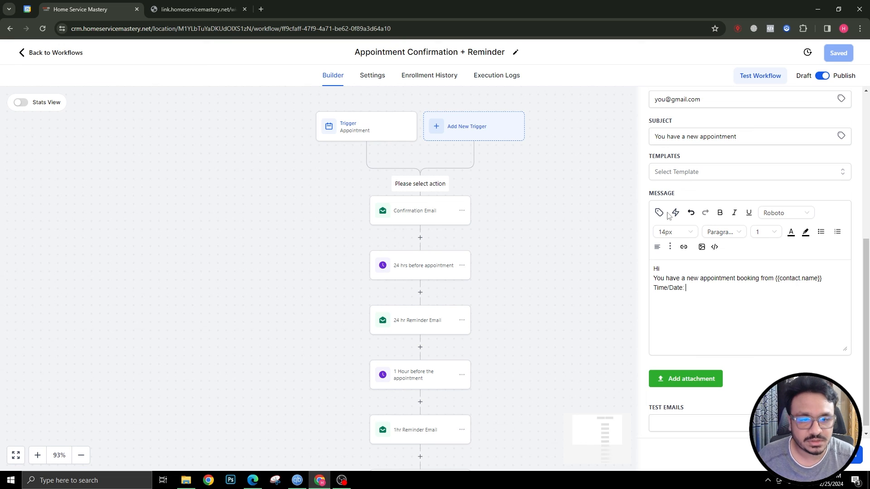
{"action": "left_click", "coordinate": [659, 212]}
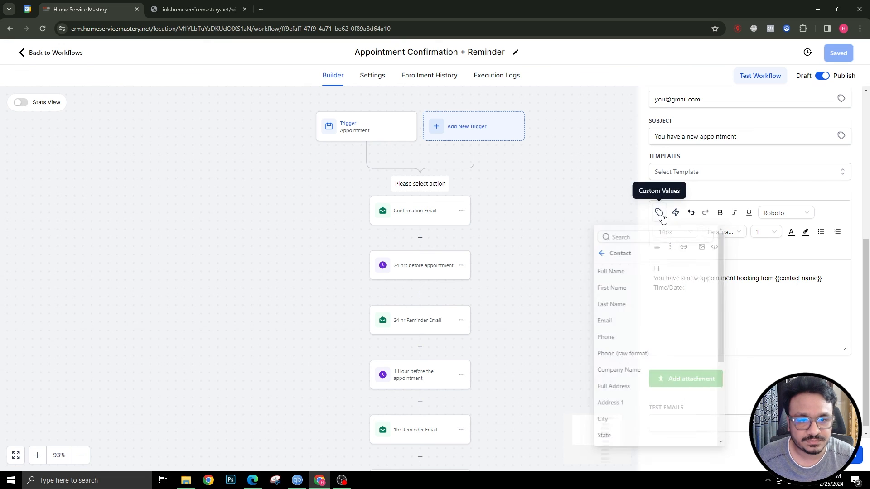
{"action": "left_click", "coordinate": [634, 258]}
{"action": "left_click", "coordinate": [603, 254]}
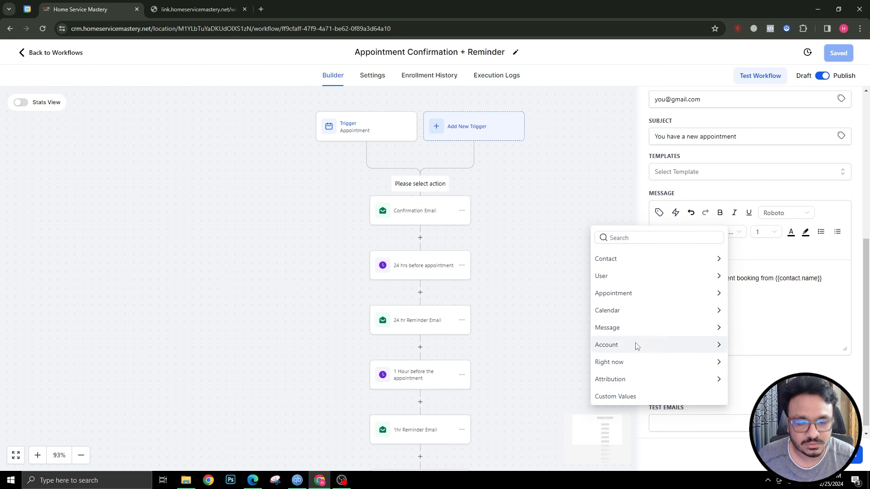
{"action": "left_click", "coordinate": [637, 293]}
{"action": "left_click", "coordinate": [639, 291]}
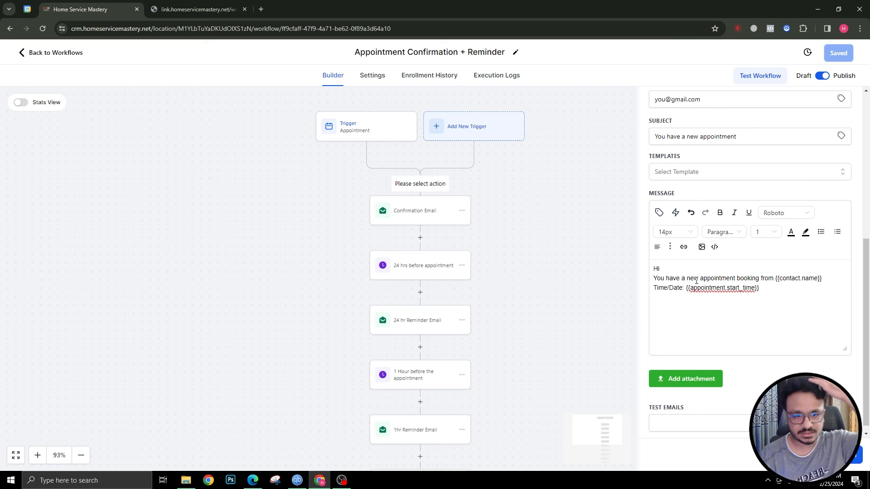
{"action": "left_click", "coordinate": [846, 455]}
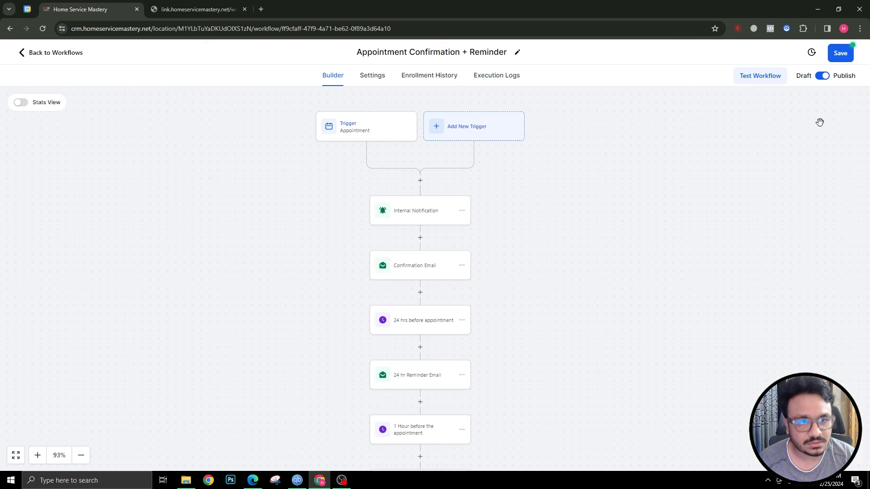
{"action": "left_click", "coordinate": [837, 55]}
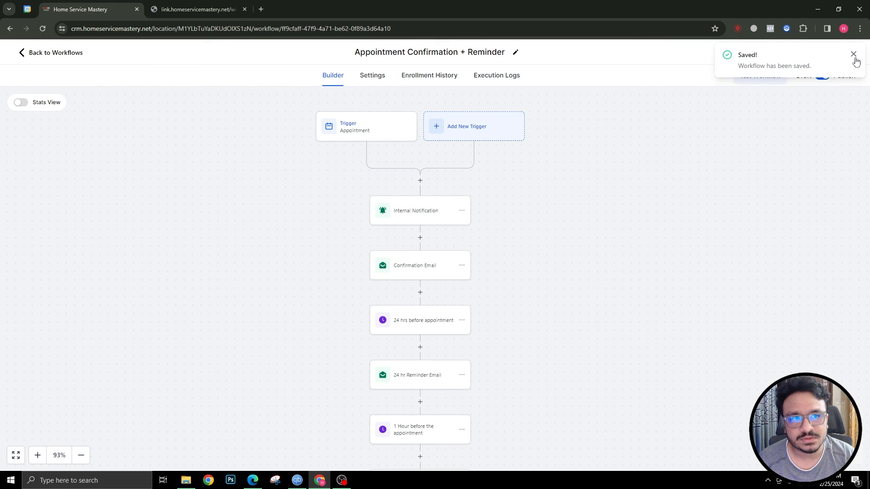
{"action": "left_click", "coordinate": [203, 12]}
Reload the booking widget and set the time zone to Europe/London (GMT)
{"action": "left_click", "coordinate": [43, 29]}
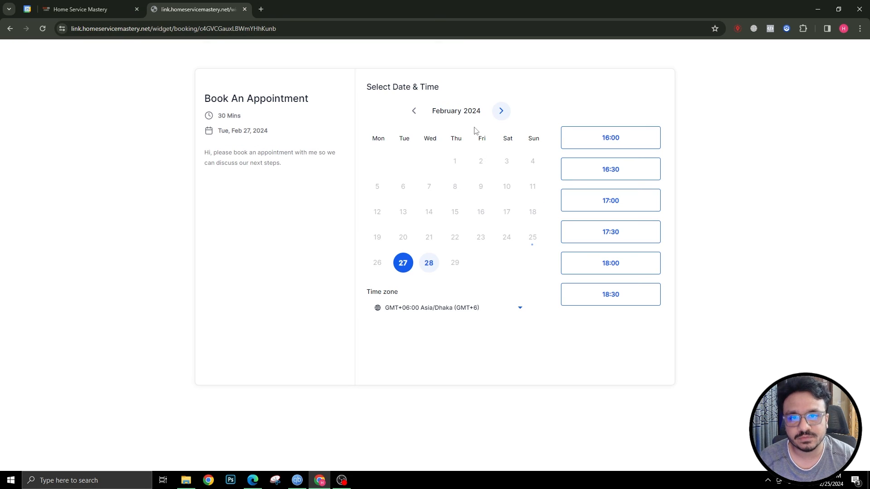
{"action": "left_click", "coordinate": [415, 308]}
{"action": "type", "text": "lon"}
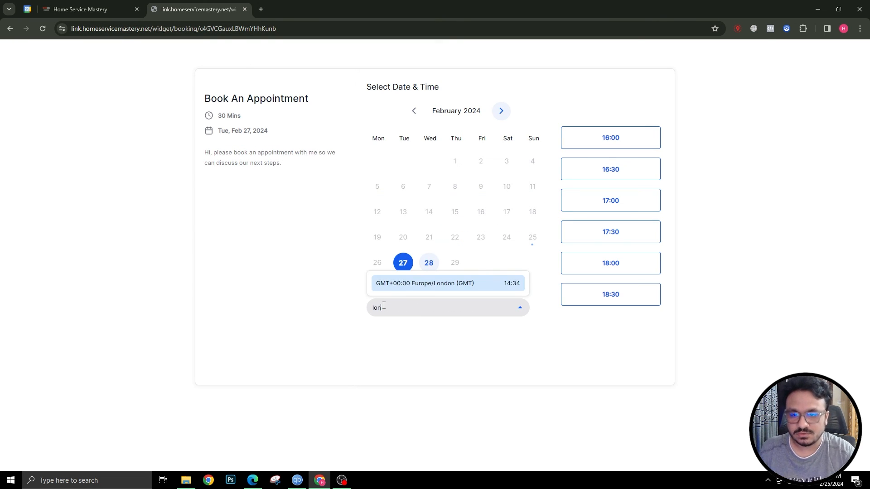
{"action": "left_click", "coordinate": [399, 288]}
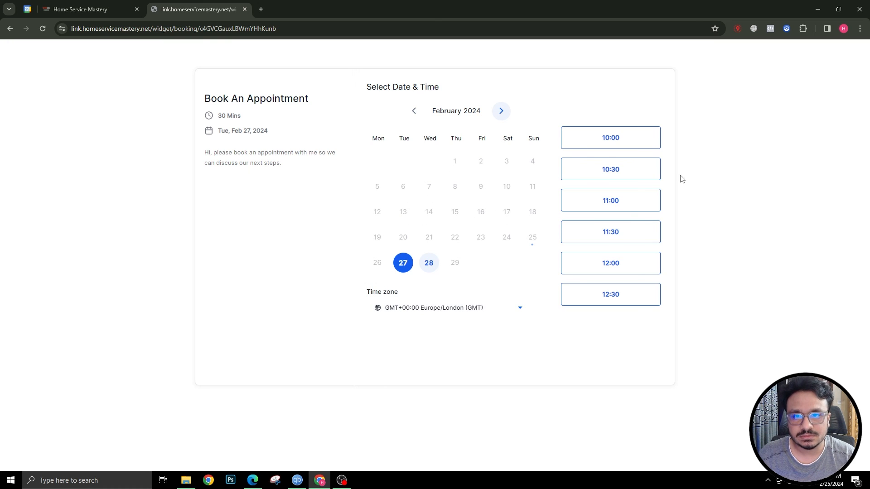
Book the 10:00 slot on Feb 27 with the consent box ticked
{"action": "left_click", "coordinate": [620, 141]}
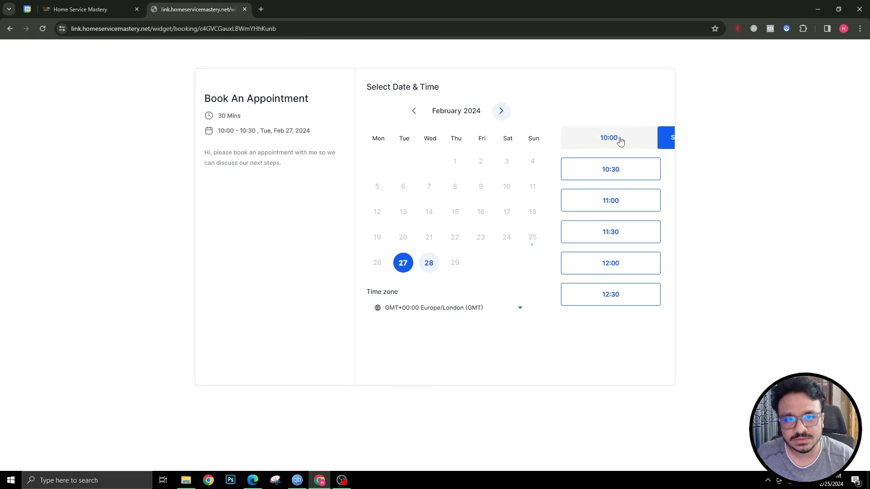
{"action": "left_click", "coordinate": [647, 138]}
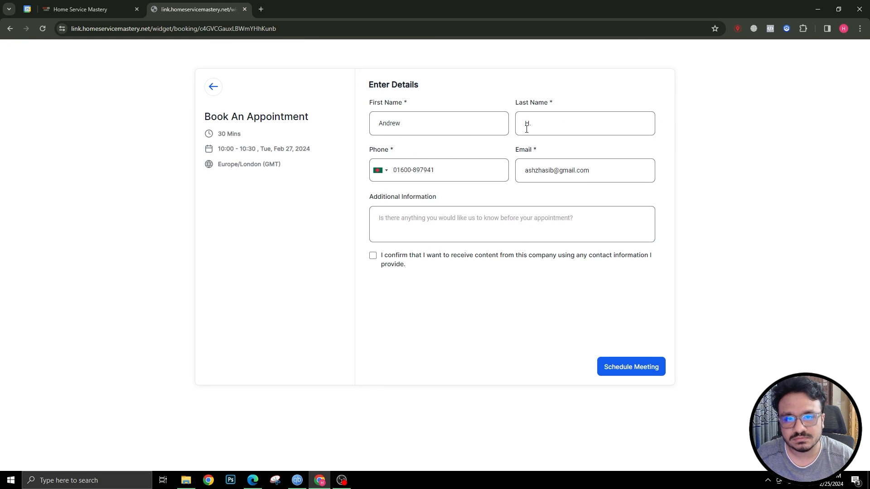
{"action": "left_click", "coordinate": [373, 257]}
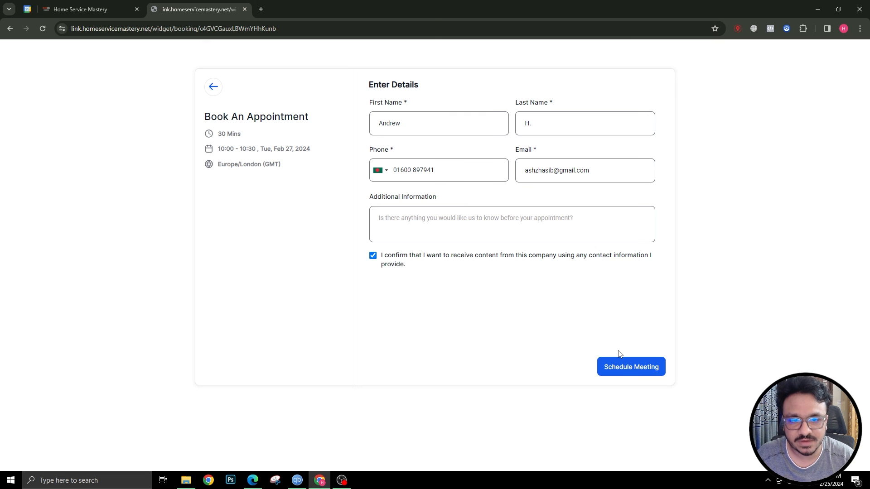
{"action": "left_click", "coordinate": [620, 371]}
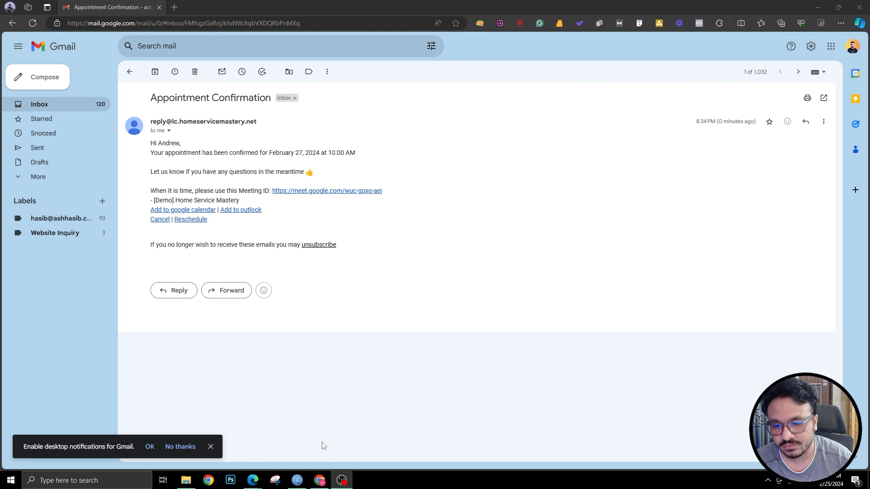
Compare the Confirmation Email step with the received Gmail confirmation for Feb 27, 10:00 AM
{"action": "left_click", "coordinate": [319, 480]}
{"action": "key", "text": "ctrl+shift+Tab"}
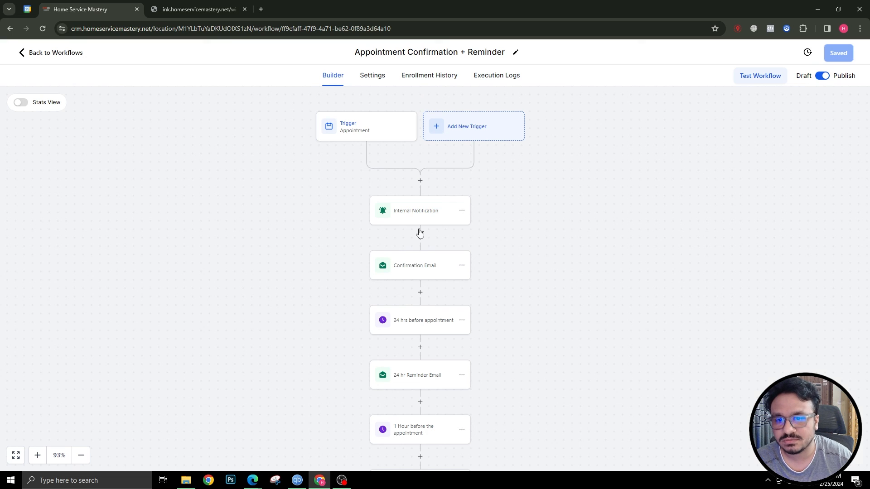
{"action": "left_click", "coordinate": [424, 275]}
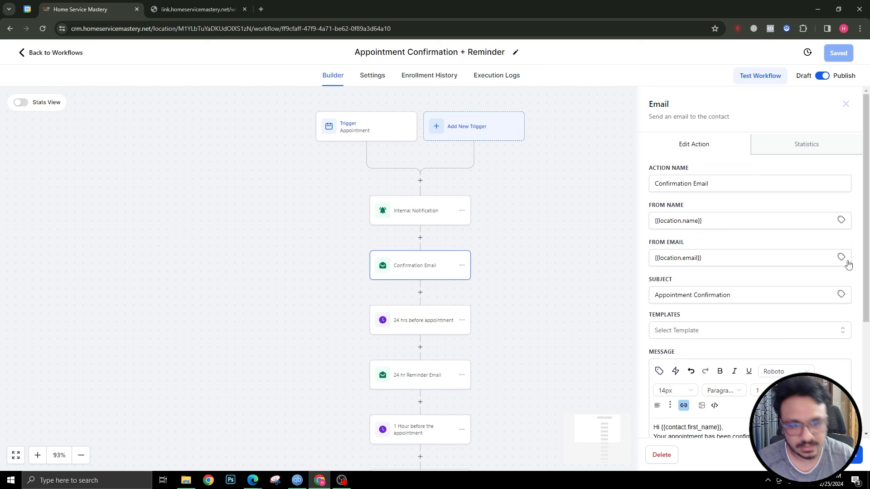
{"action": "scroll", "coordinate": [702, 283], "scroll_direction": "down", "scroll_amount": 3}
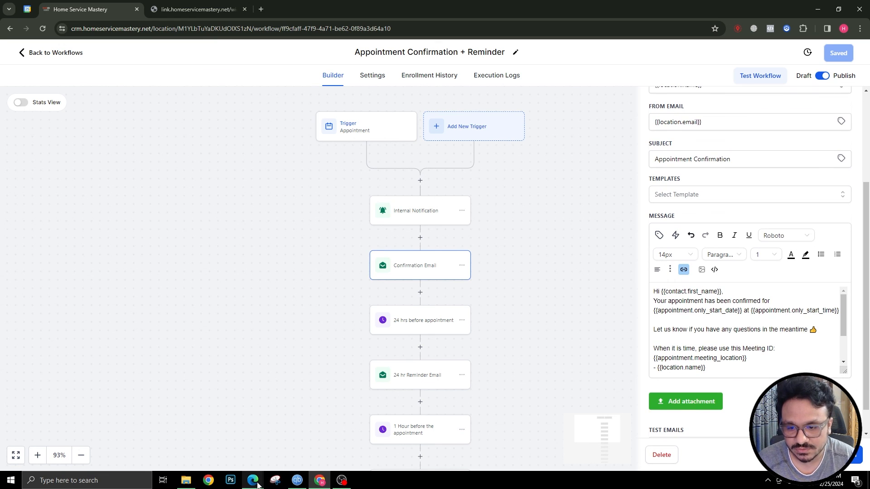
{"action": "mouse_move", "coordinate": [256, 483]}
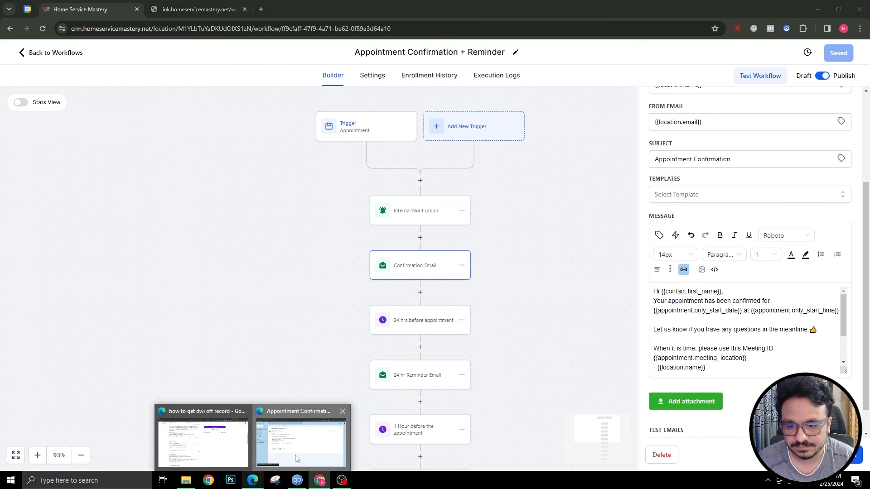
{"action": "left_click", "coordinate": [289, 435]}
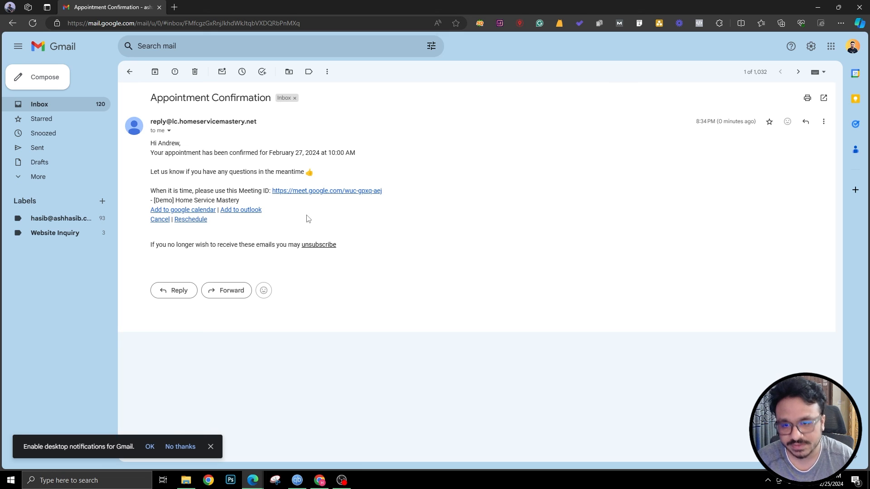
Close the email step settings and return to the workflow list
{"action": "left_click", "coordinate": [320, 480]}
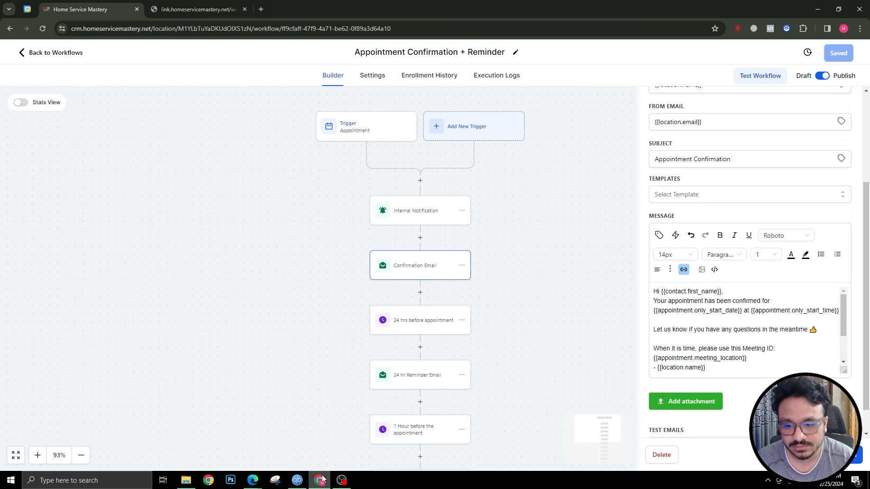
{"action": "scroll", "coordinate": [848, 111], "scroll_direction": "up", "scroll_amount": 3}
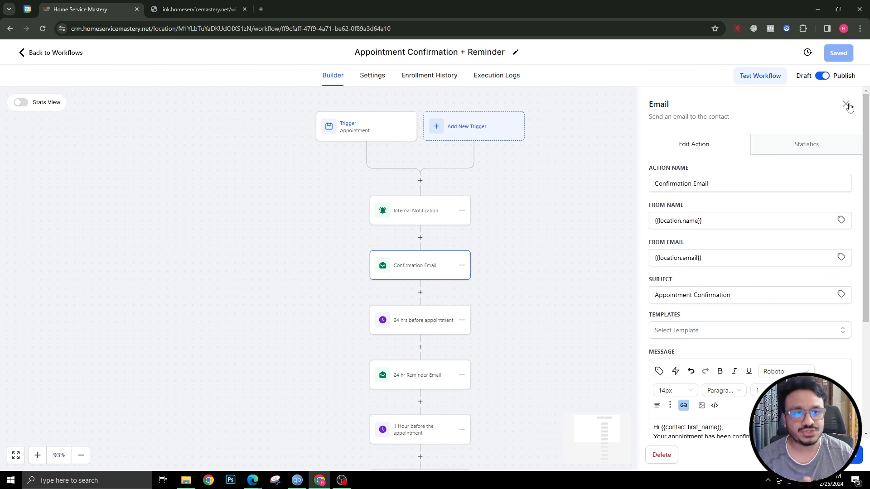
{"action": "left_click", "coordinate": [846, 104]}
{"action": "left_click", "coordinate": [45, 55]}
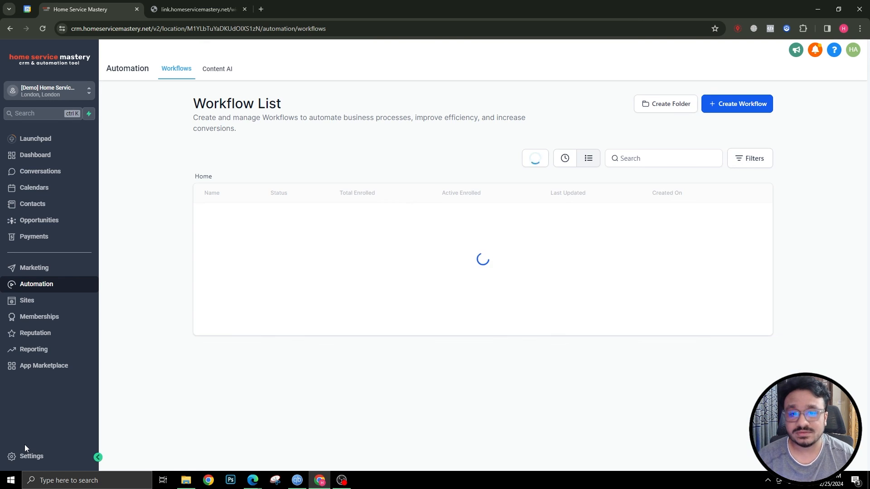
Go through Settings, My Staff and My Profile to the Calendars settings page
{"action": "left_click", "coordinate": [22, 457]}
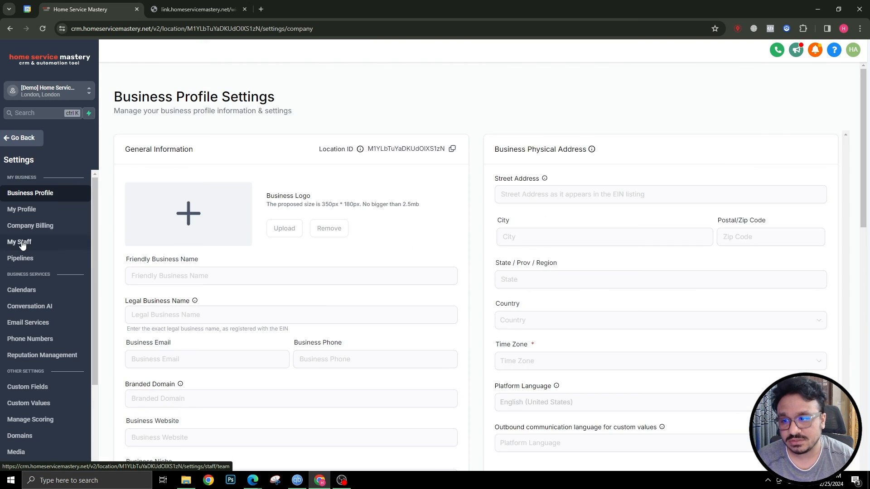
{"action": "left_click", "coordinate": [20, 242]}
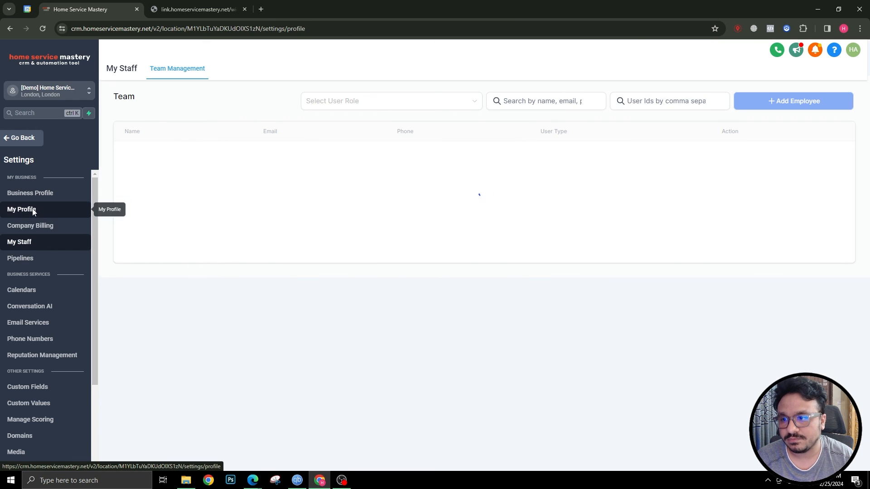
{"action": "left_click", "coordinate": [62, 210]}
{"action": "scroll", "coordinate": [291, 267], "scroll_direction": "down", "scroll_amount": 10}
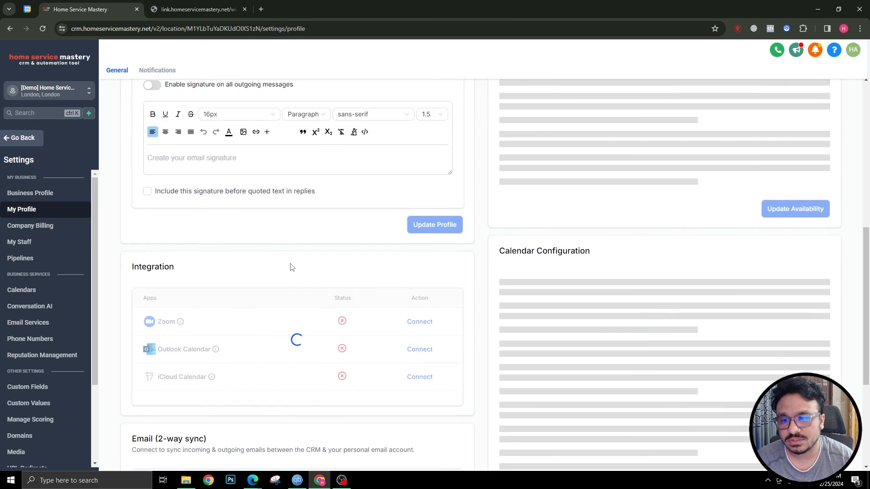
{"action": "scroll", "coordinate": [421, 136], "scroll_direction": "up", "scroll_amount": 2}
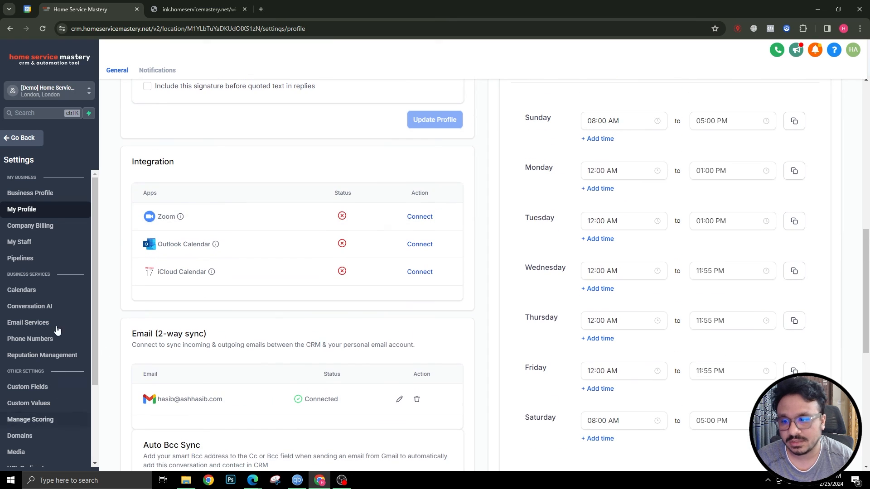
{"action": "left_click", "coordinate": [14, 290]}
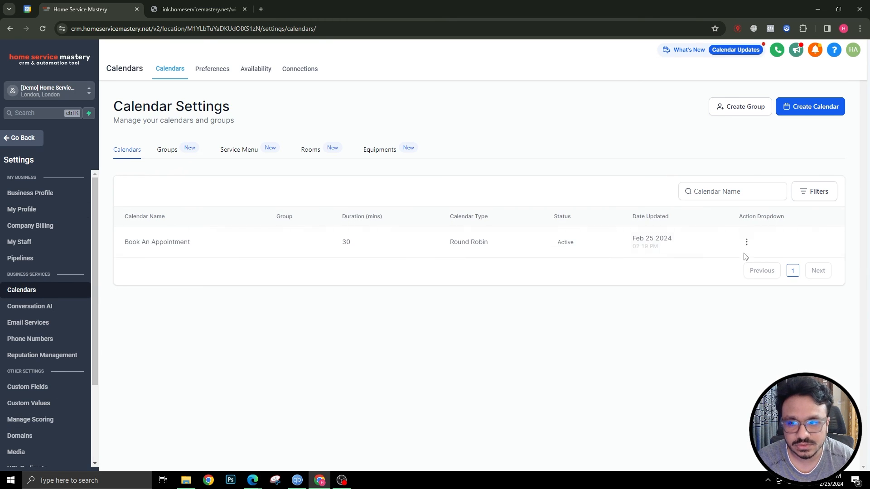
{"action": "left_click", "coordinate": [747, 242]}
{"action": "left_click", "coordinate": [728, 263]}
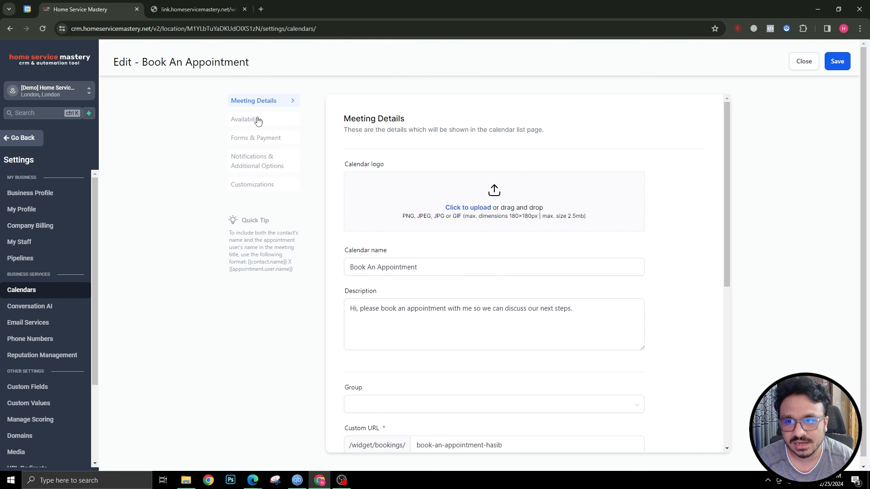
{"action": "scroll", "coordinate": [390, 303], "scroll_direction": "down", "scroll_amount": 7}
{"action": "left_click", "coordinate": [584, 322]}
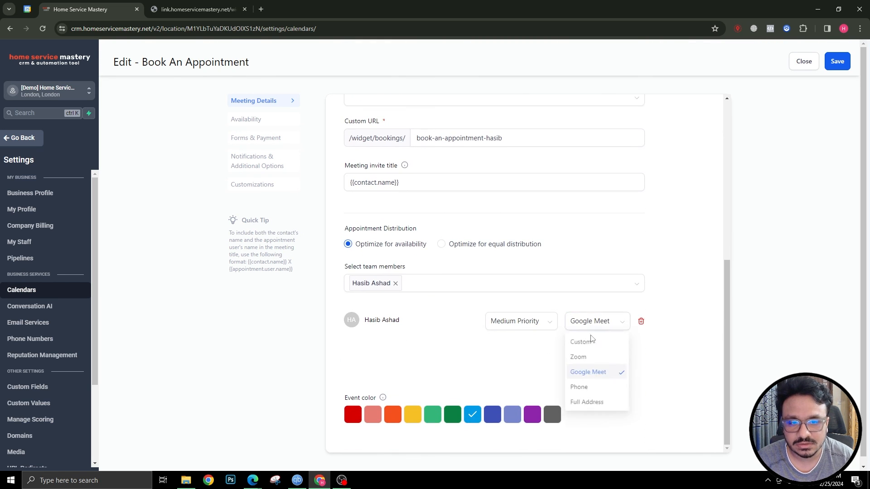
{"action": "left_click", "coordinate": [585, 356]}
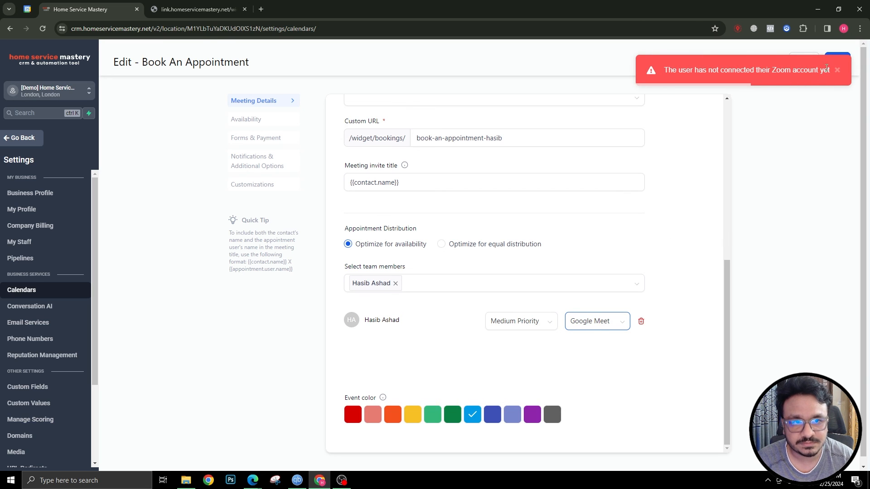
{"action": "left_click", "coordinate": [837, 70]}
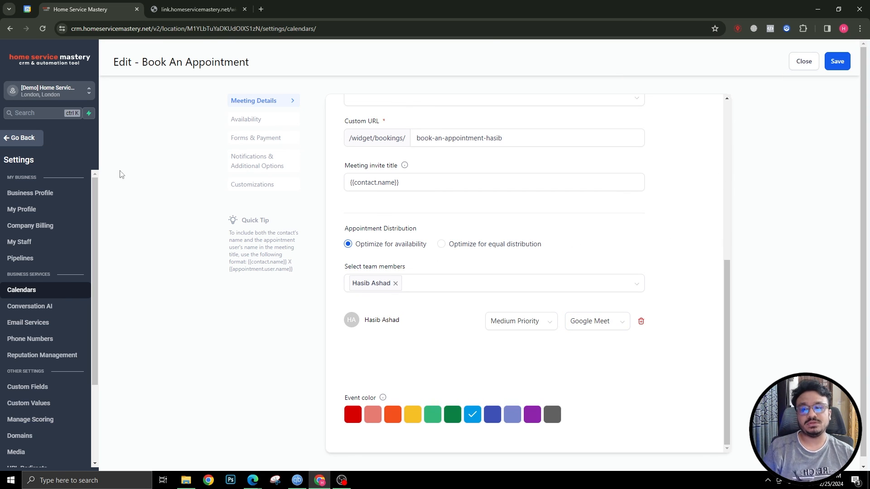